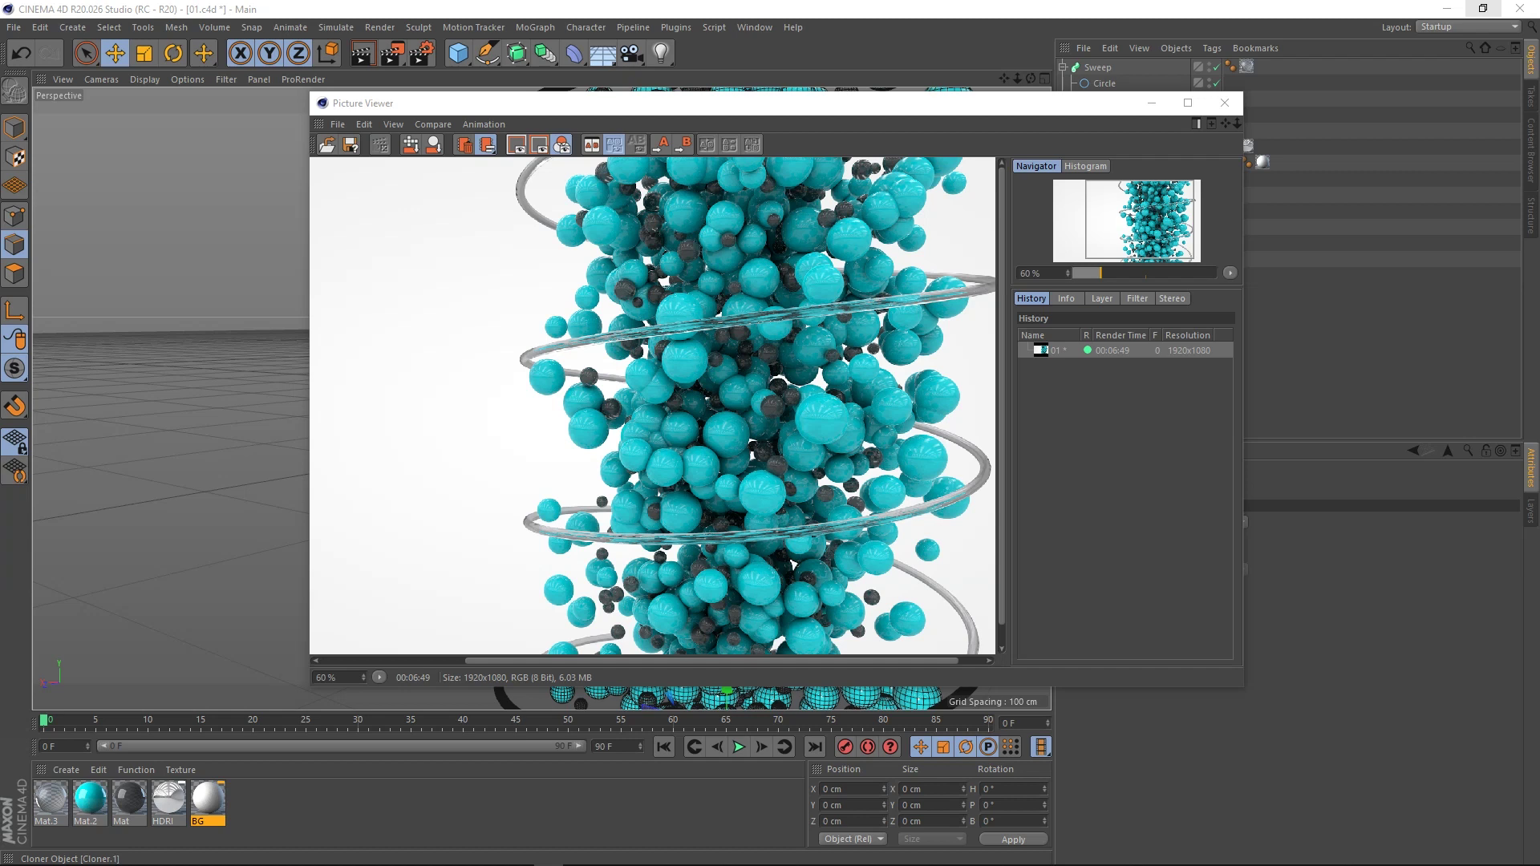
Put away the rendered image window and create a new empty project
left_click(1145, 104)
left_click(23, 31)
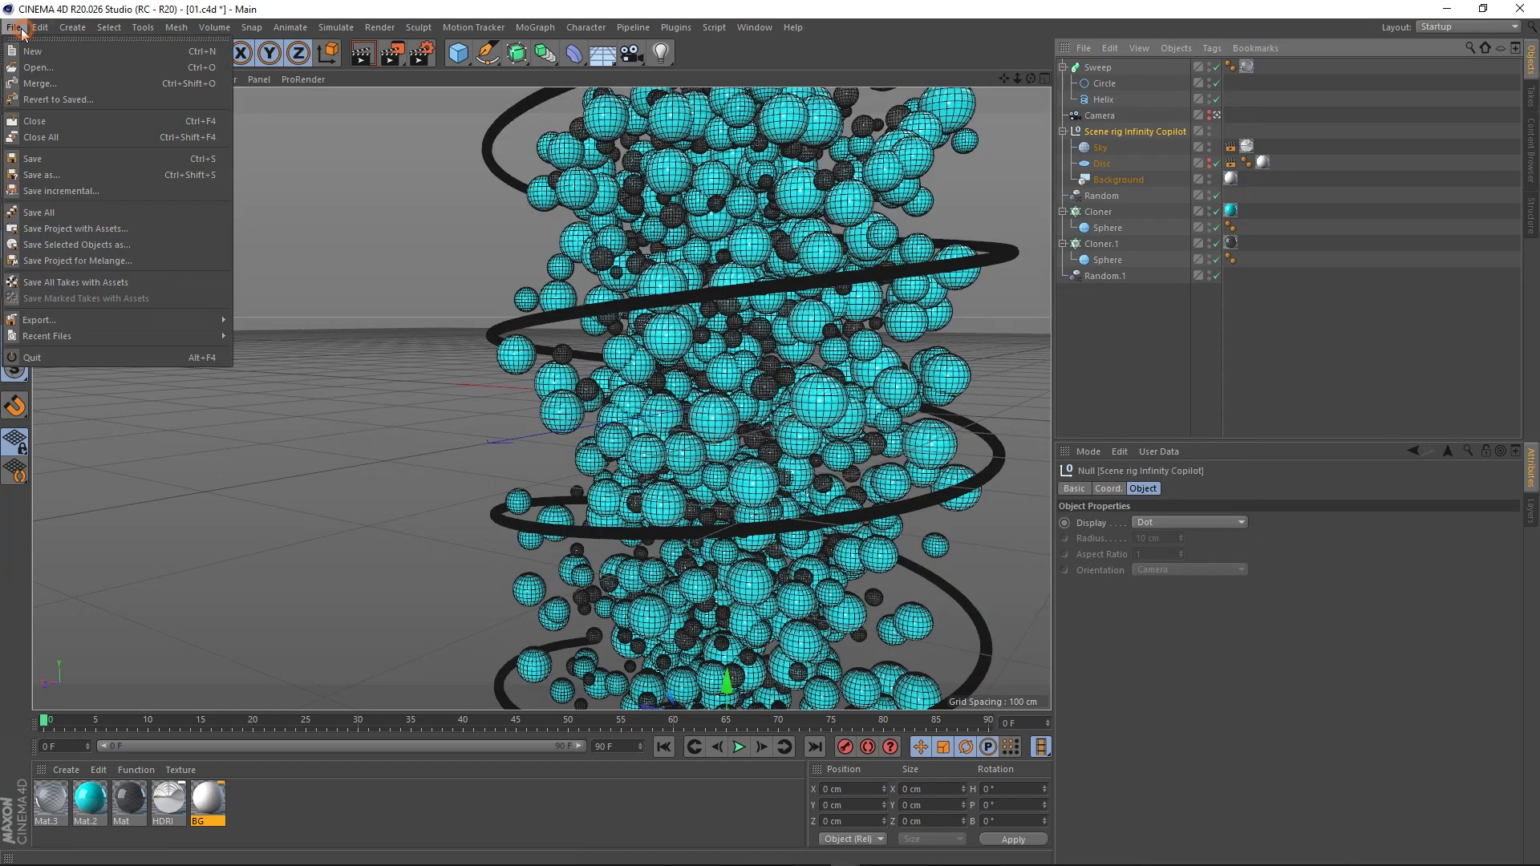
left_click(36, 52)
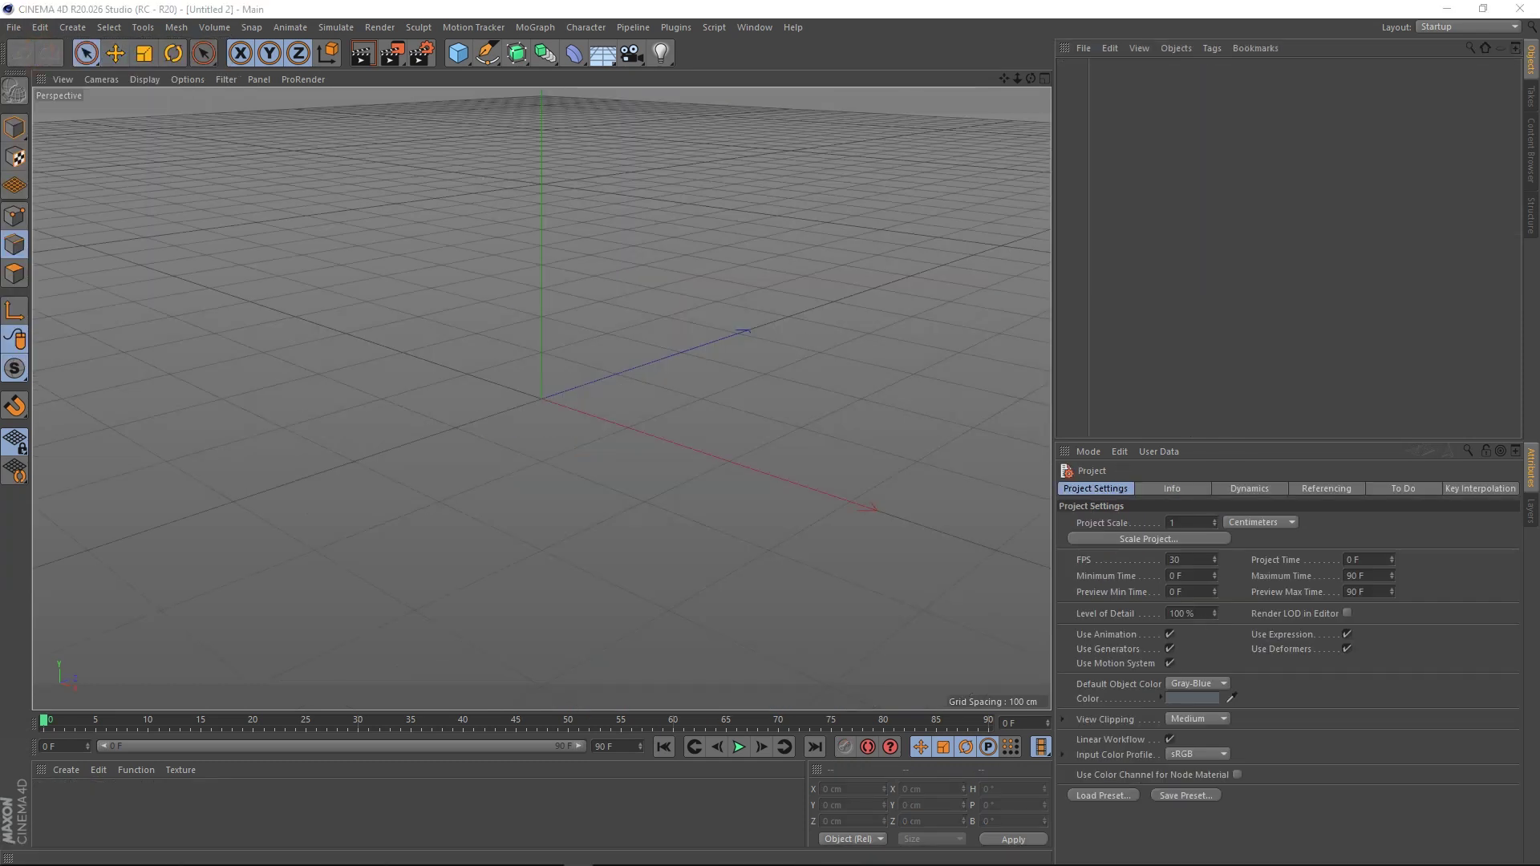
Add a sphere primitive and set its radius to 20 cm
left_click_drag(468, 64, 783, 108)
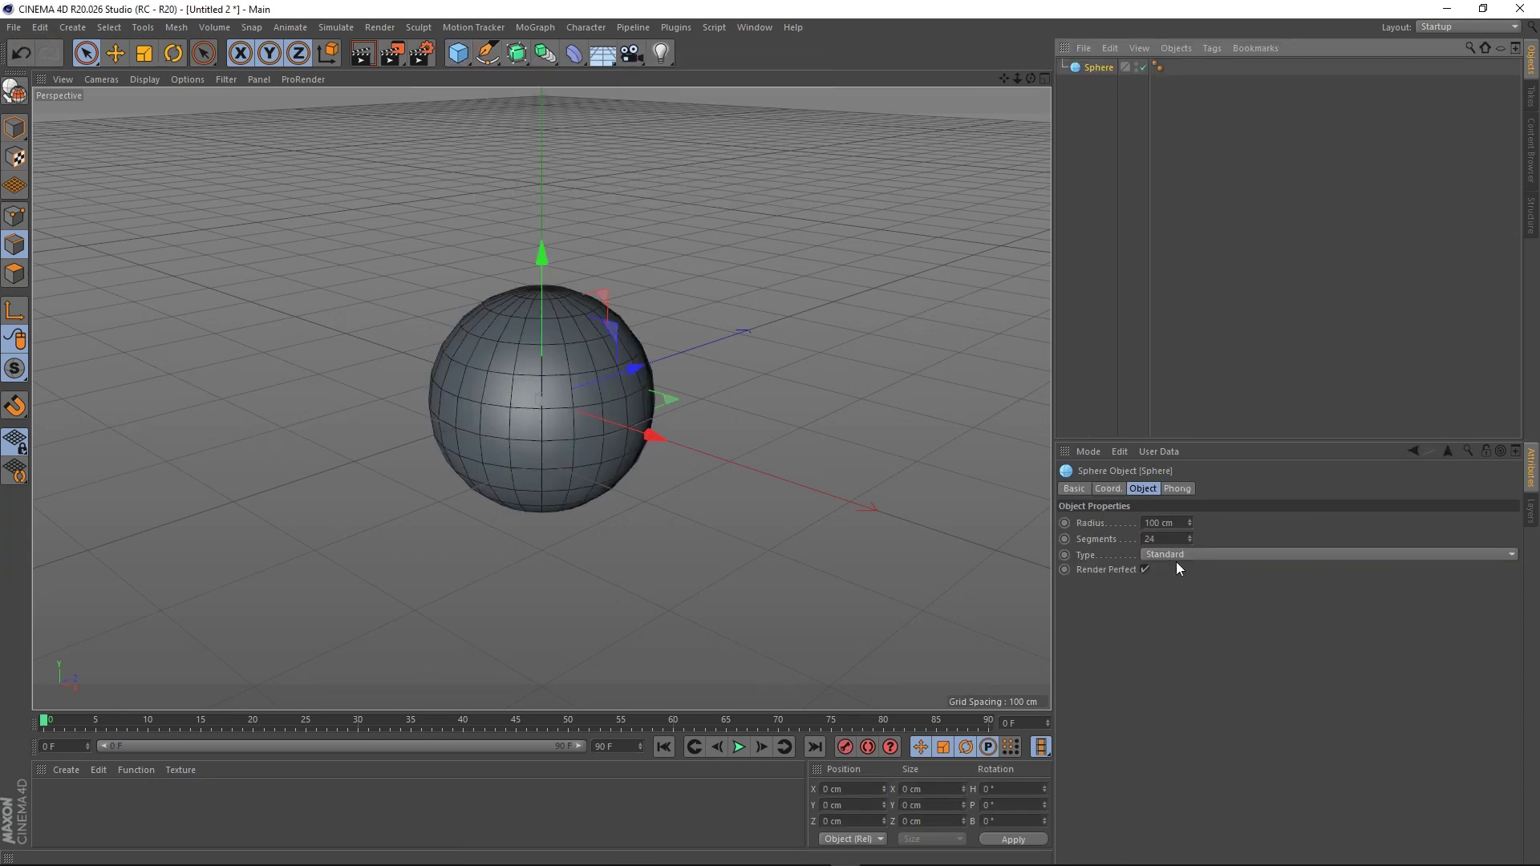
left_click(1163, 522)
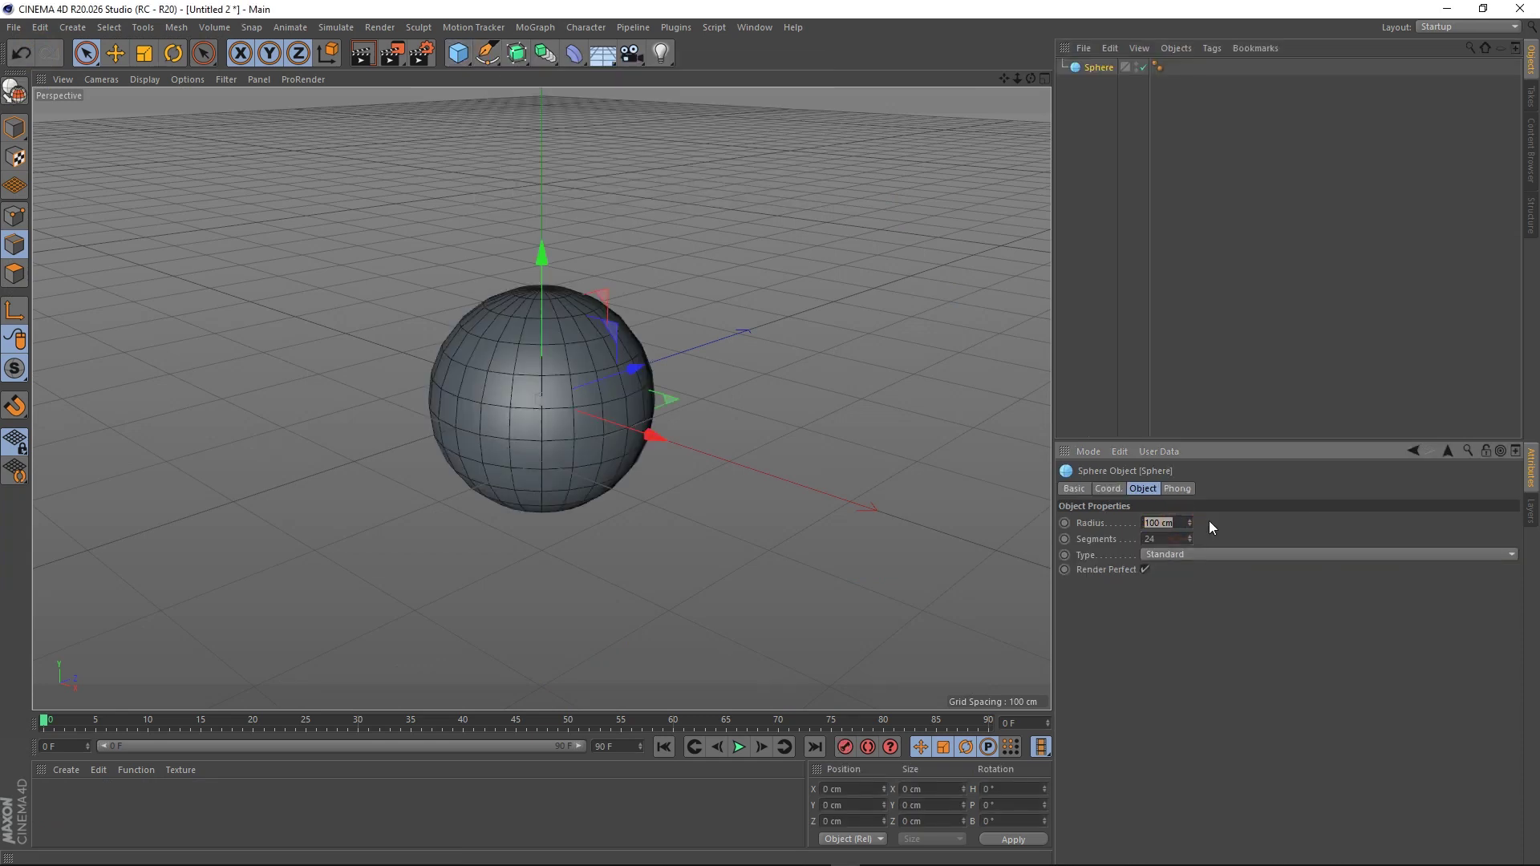
type("20")
key("Return")
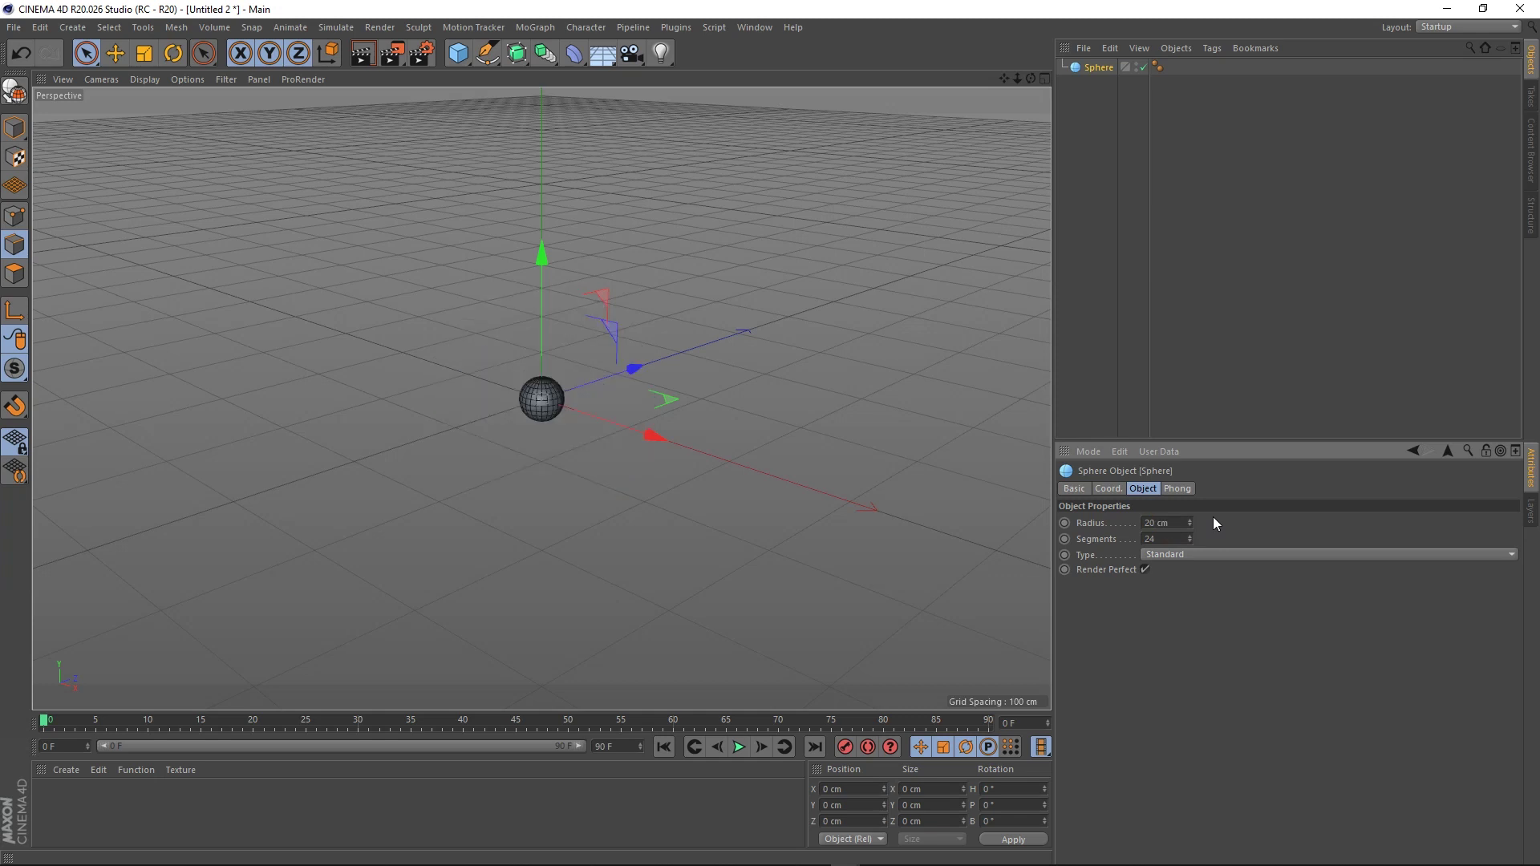
Add a MoGraph Cloner and make the sphere its child
left_click(543, 31)
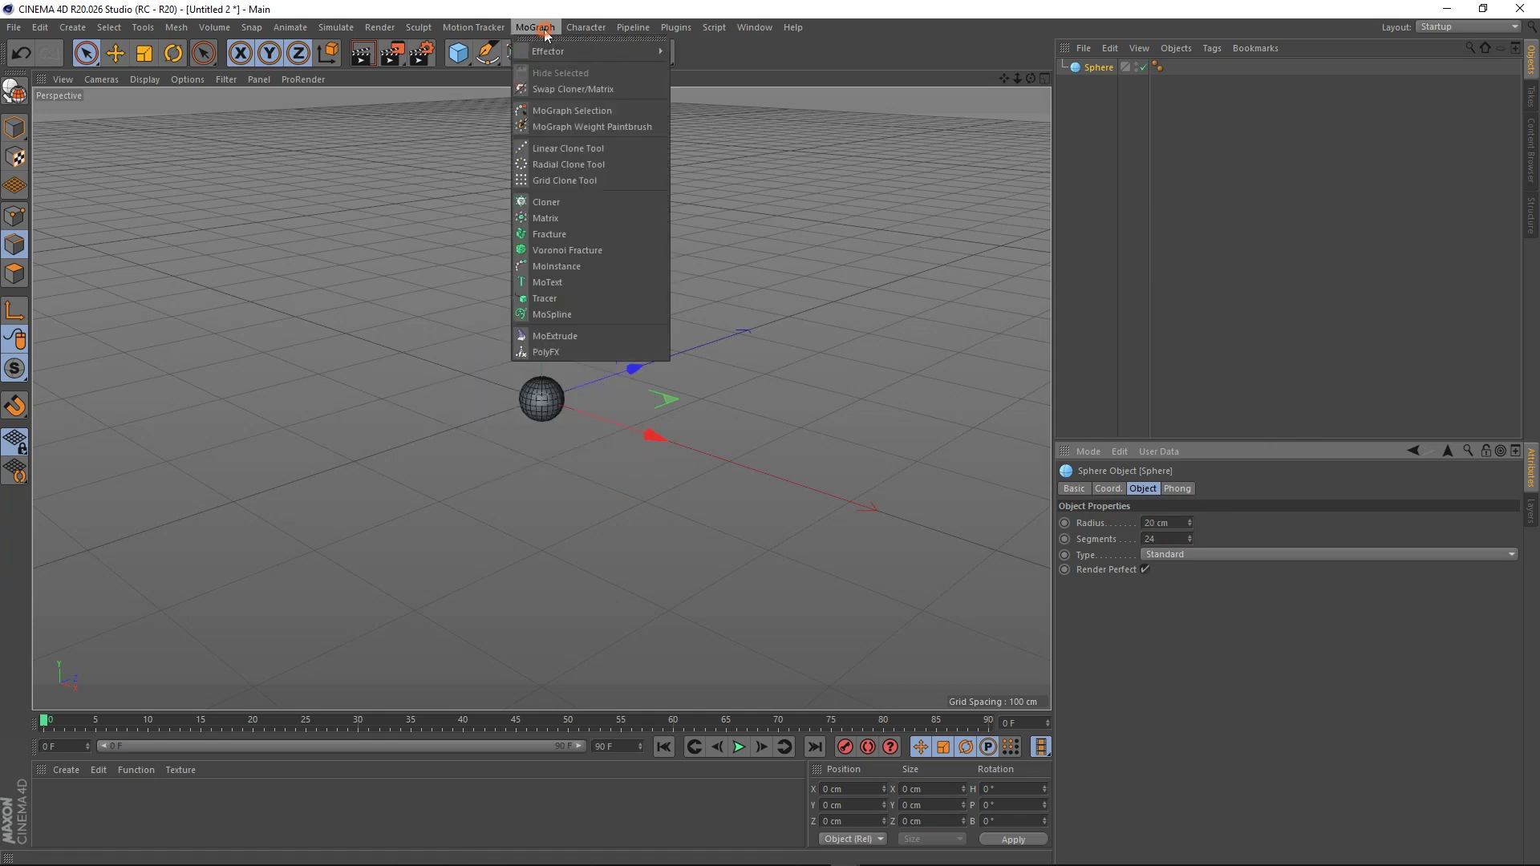
left_click(581, 202)
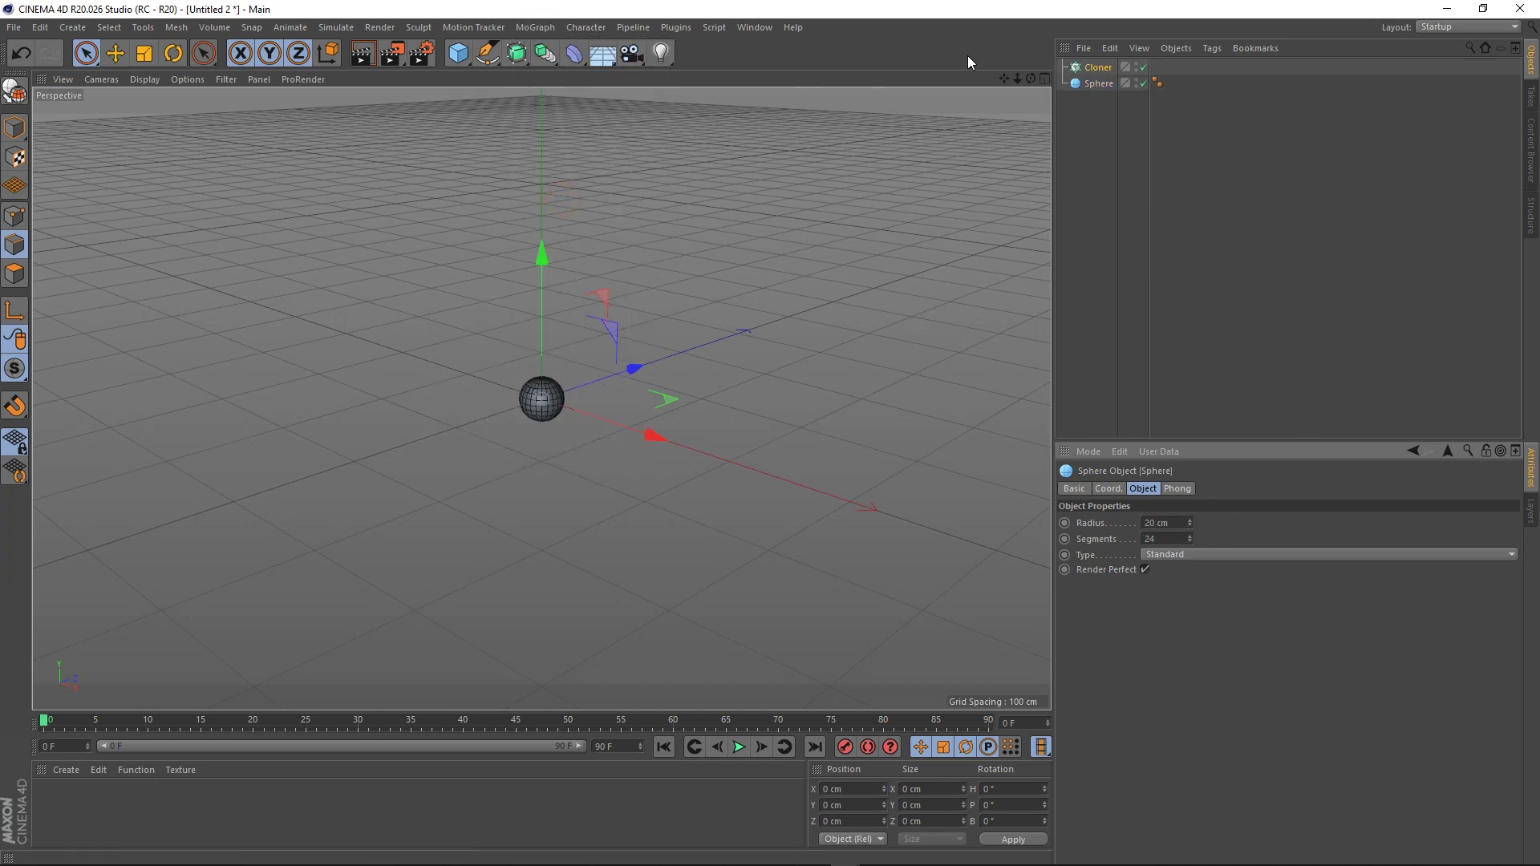
left_click_drag(1095, 83, 1099, 68)
Switch the Cloner's distribution mode to Grid Array
left_click(1097, 68)
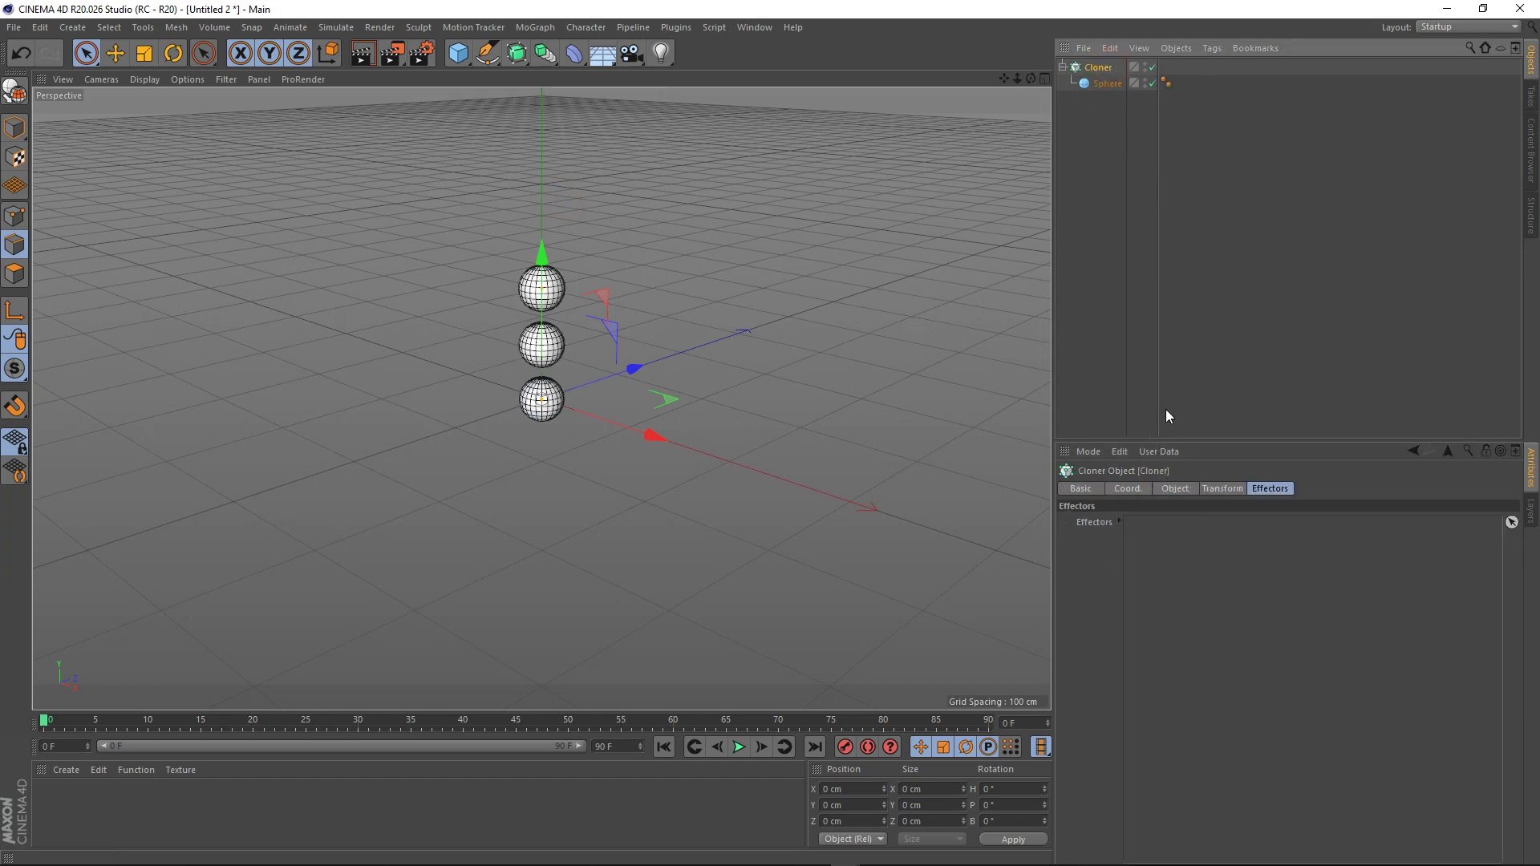
left_click(1129, 489)
left_click(1175, 489)
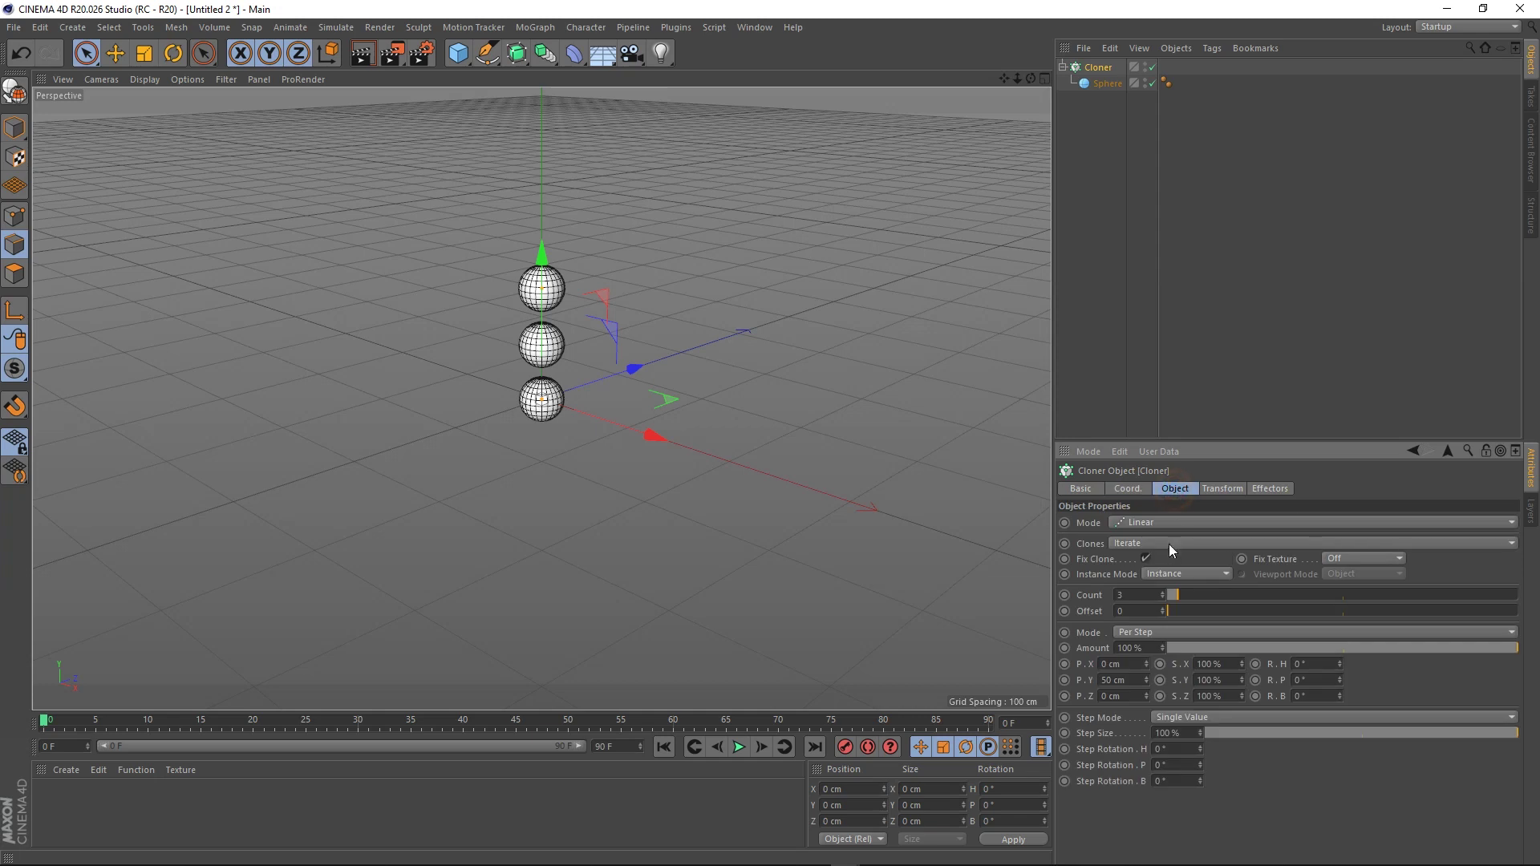
left_click(1162, 524)
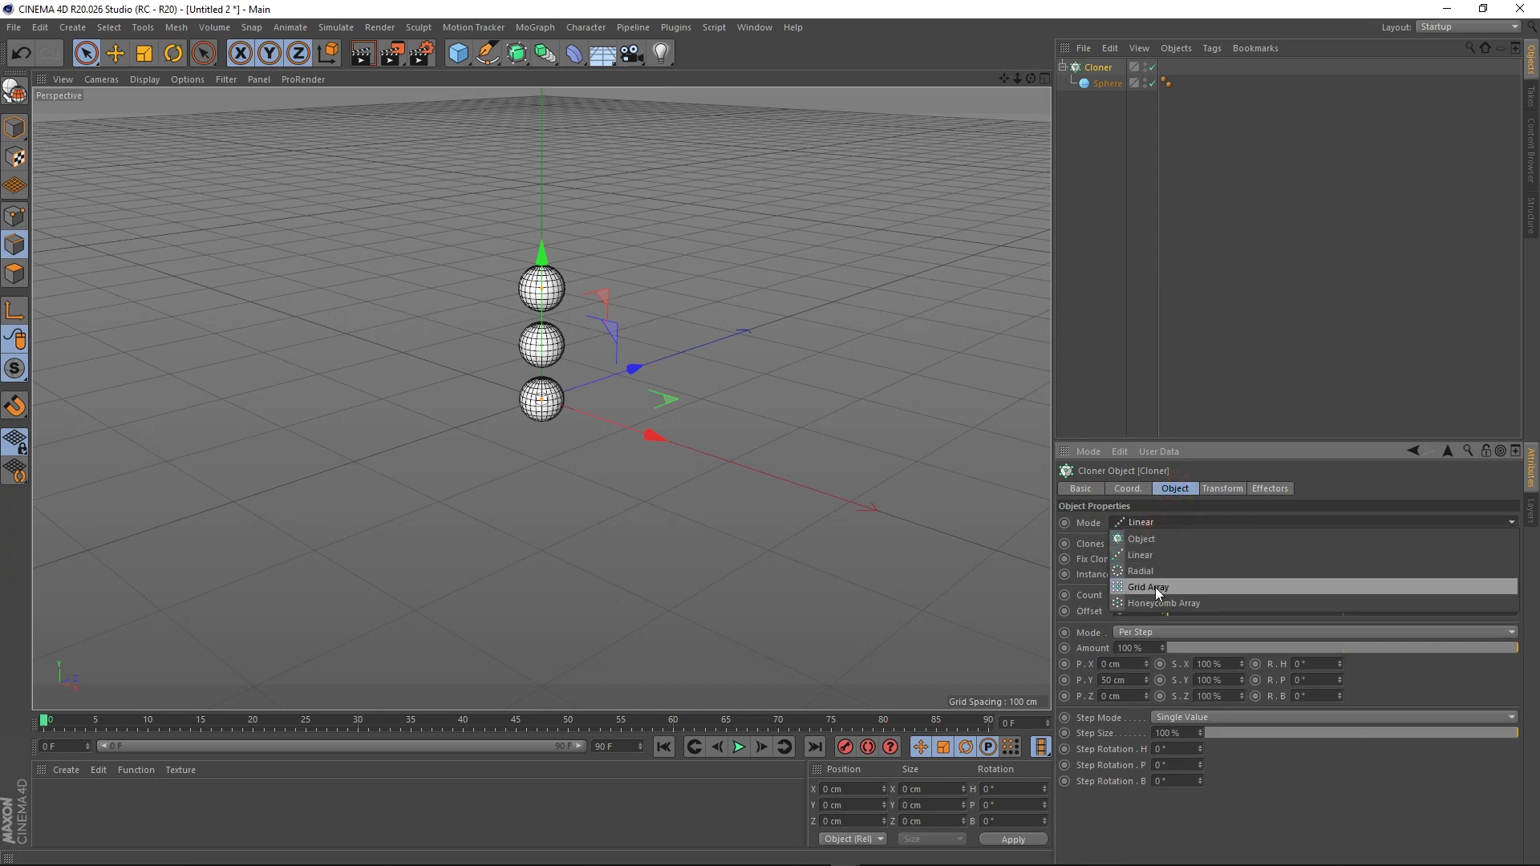
left_click(1178, 587)
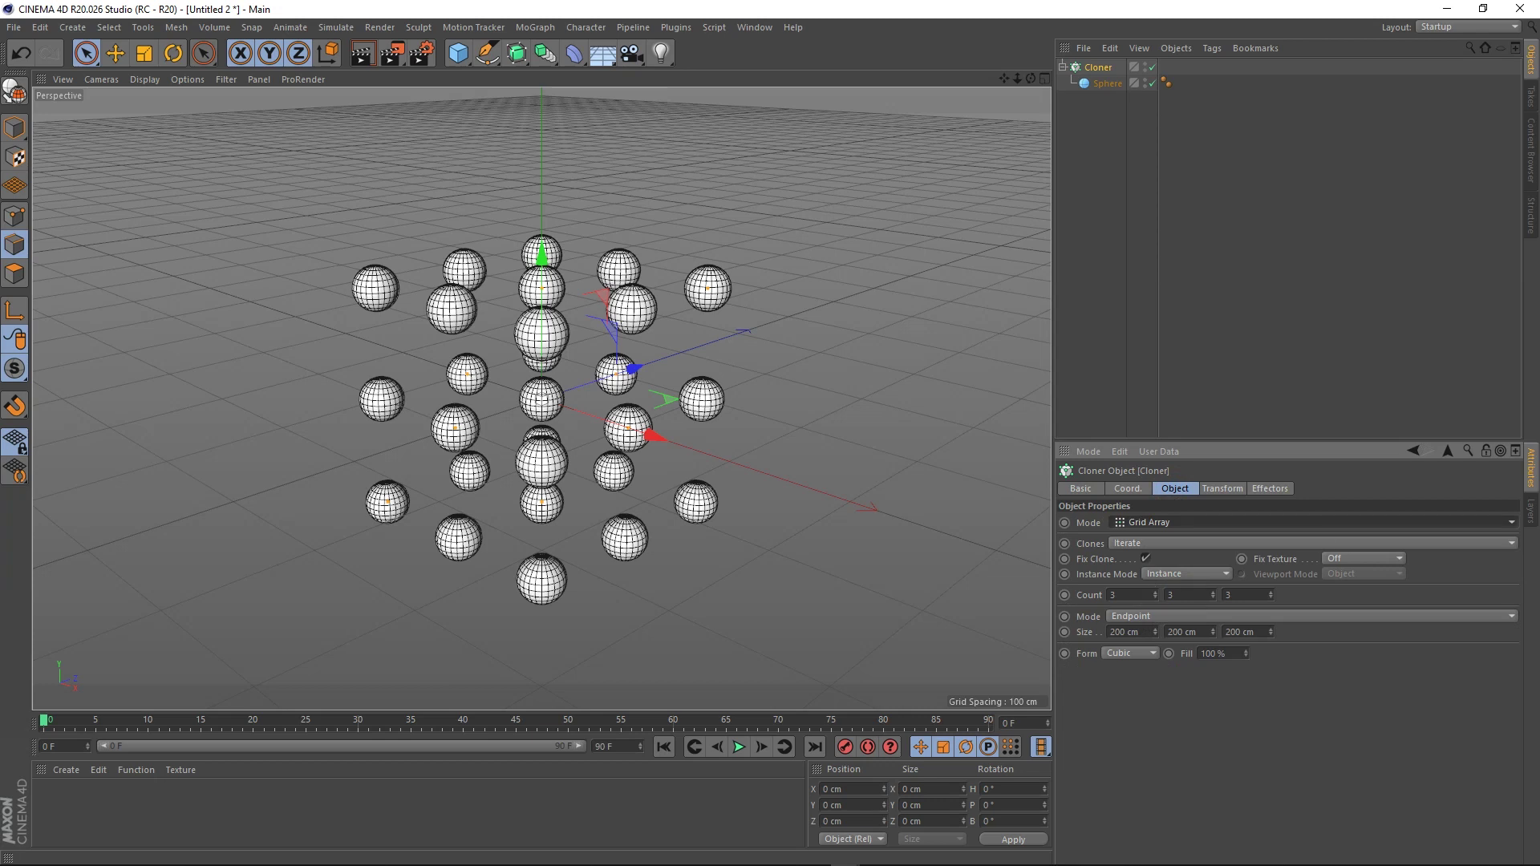
Set the grid array's clone count to 4 in X, 11 in Y and 14 in Z
left_click(1110, 594)
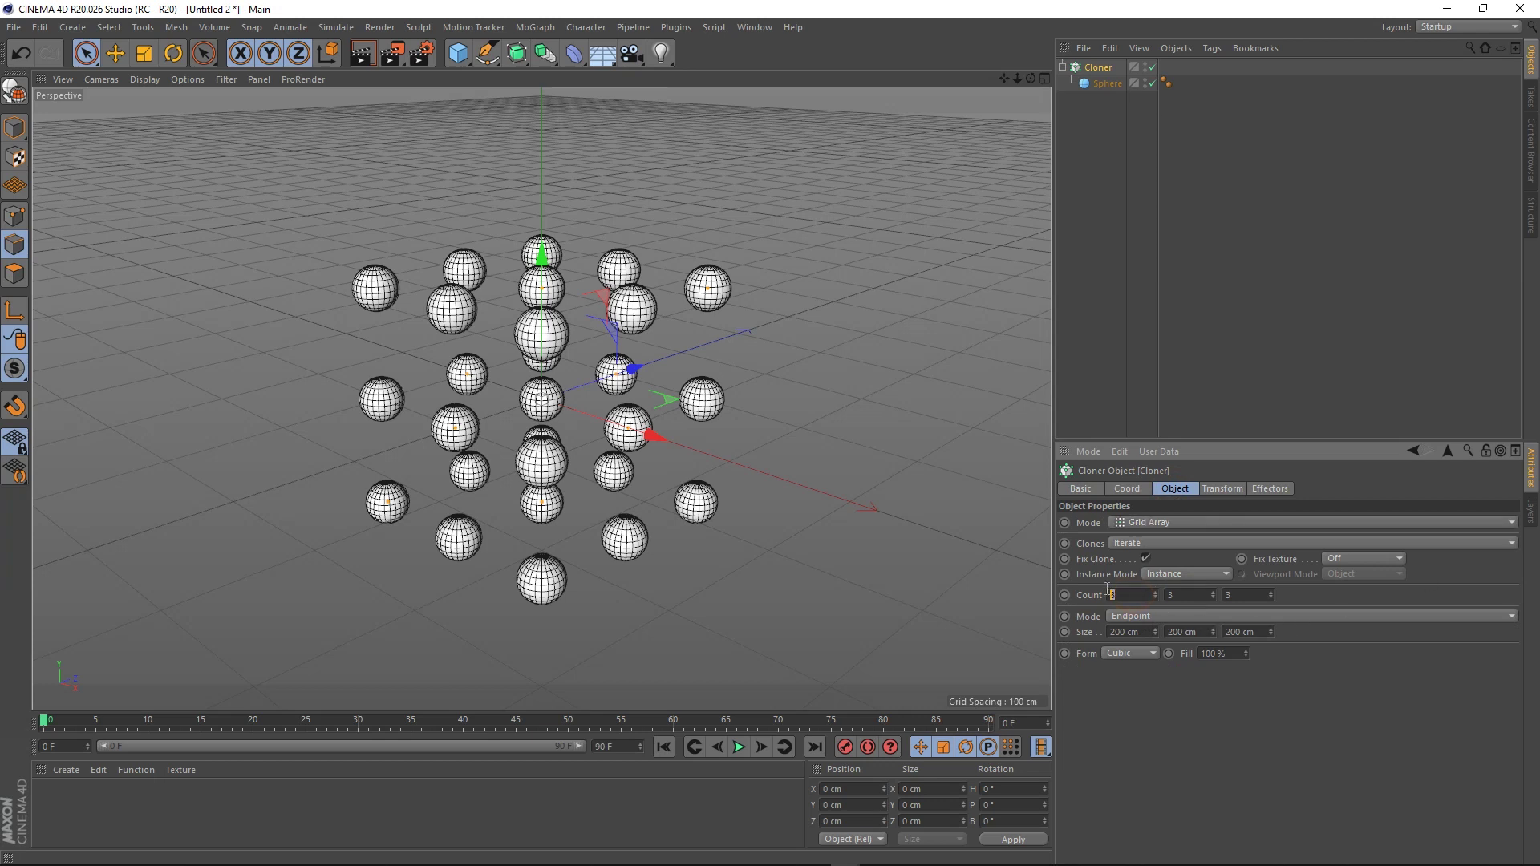
key("Return")
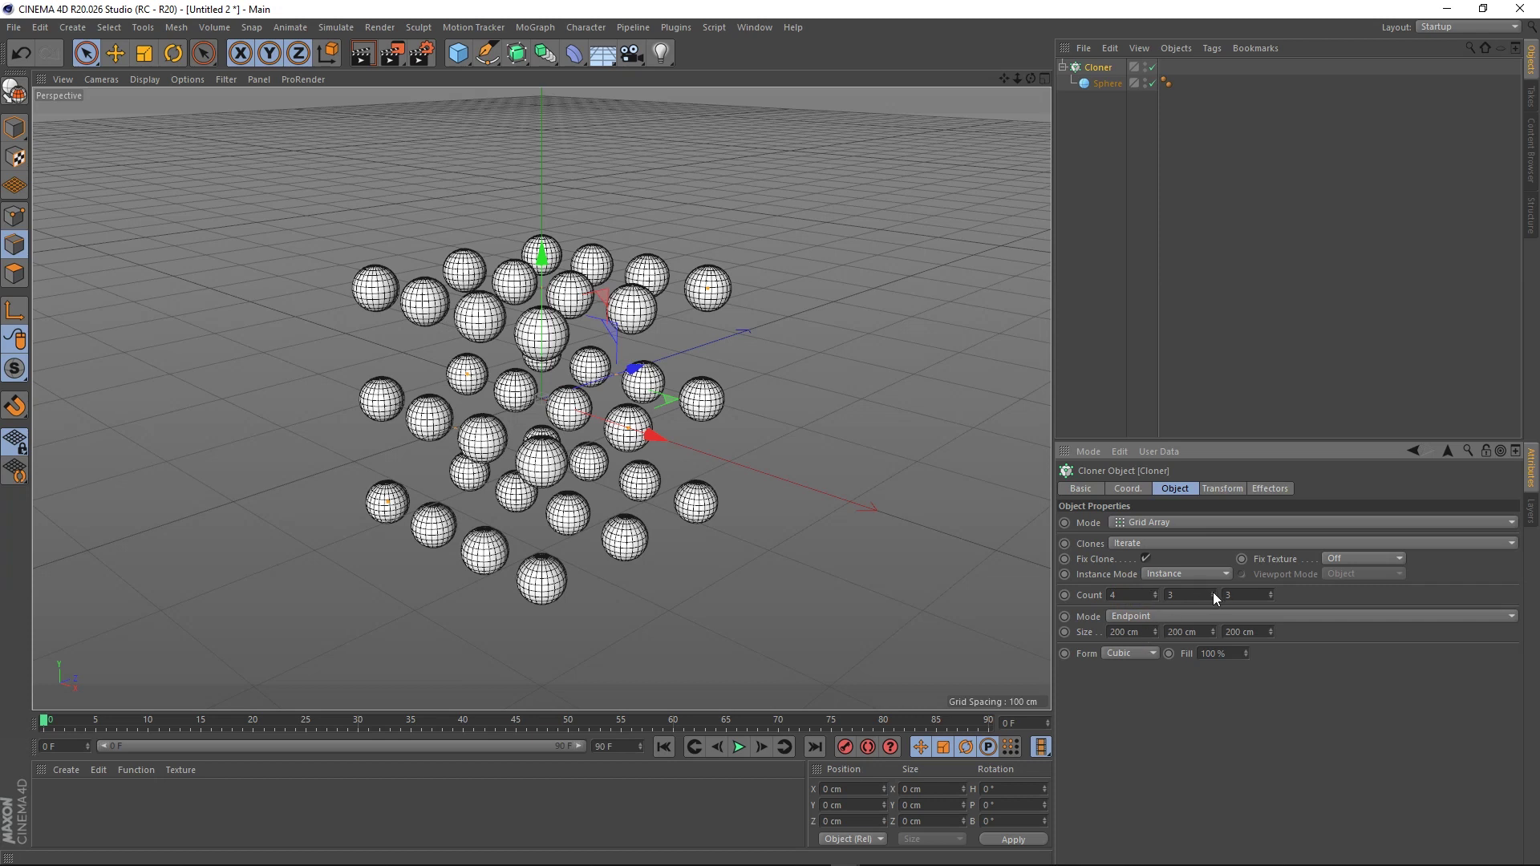
mouse_move(1212, 594)
left_mouse_down()
mouse_move(1197, 597)
mouse_move(1210, 599)
left_mouse_up()
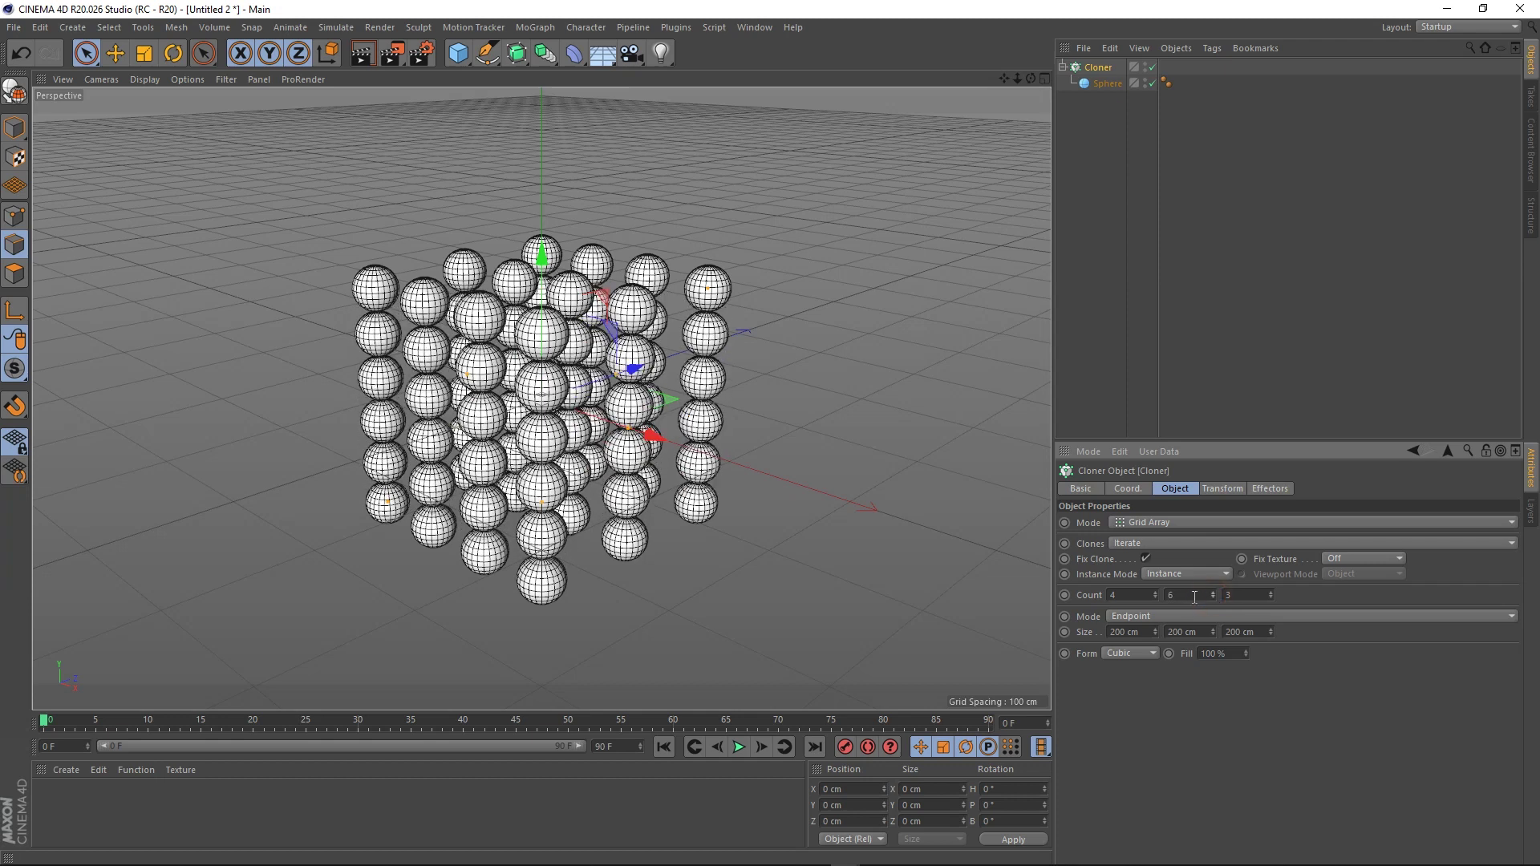
double_click(1162, 600)
type("11")
key("Return")
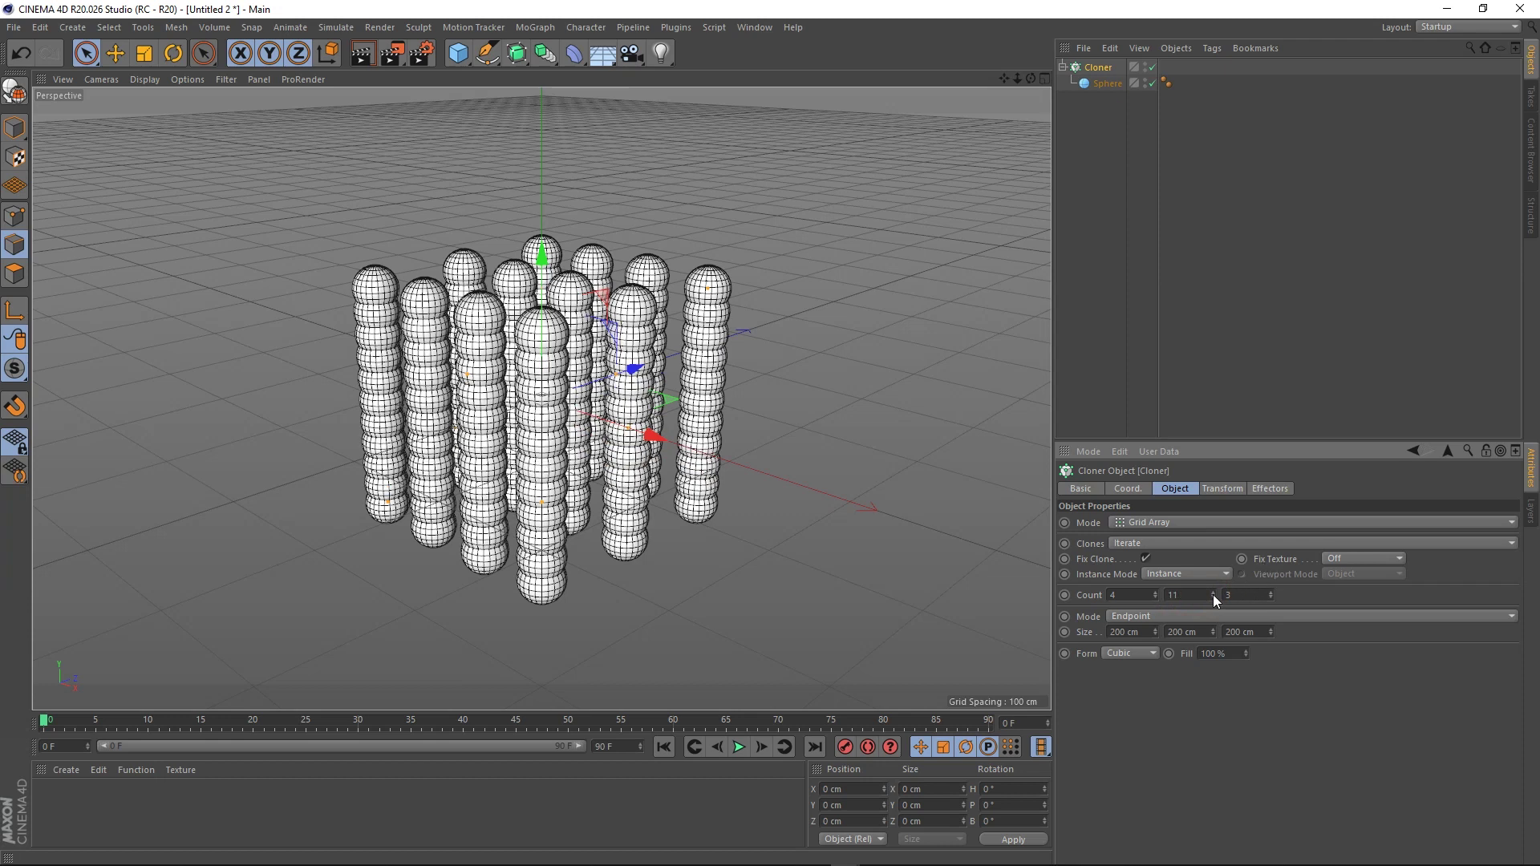
double_click(1238, 597)
type("14")
key("Return")
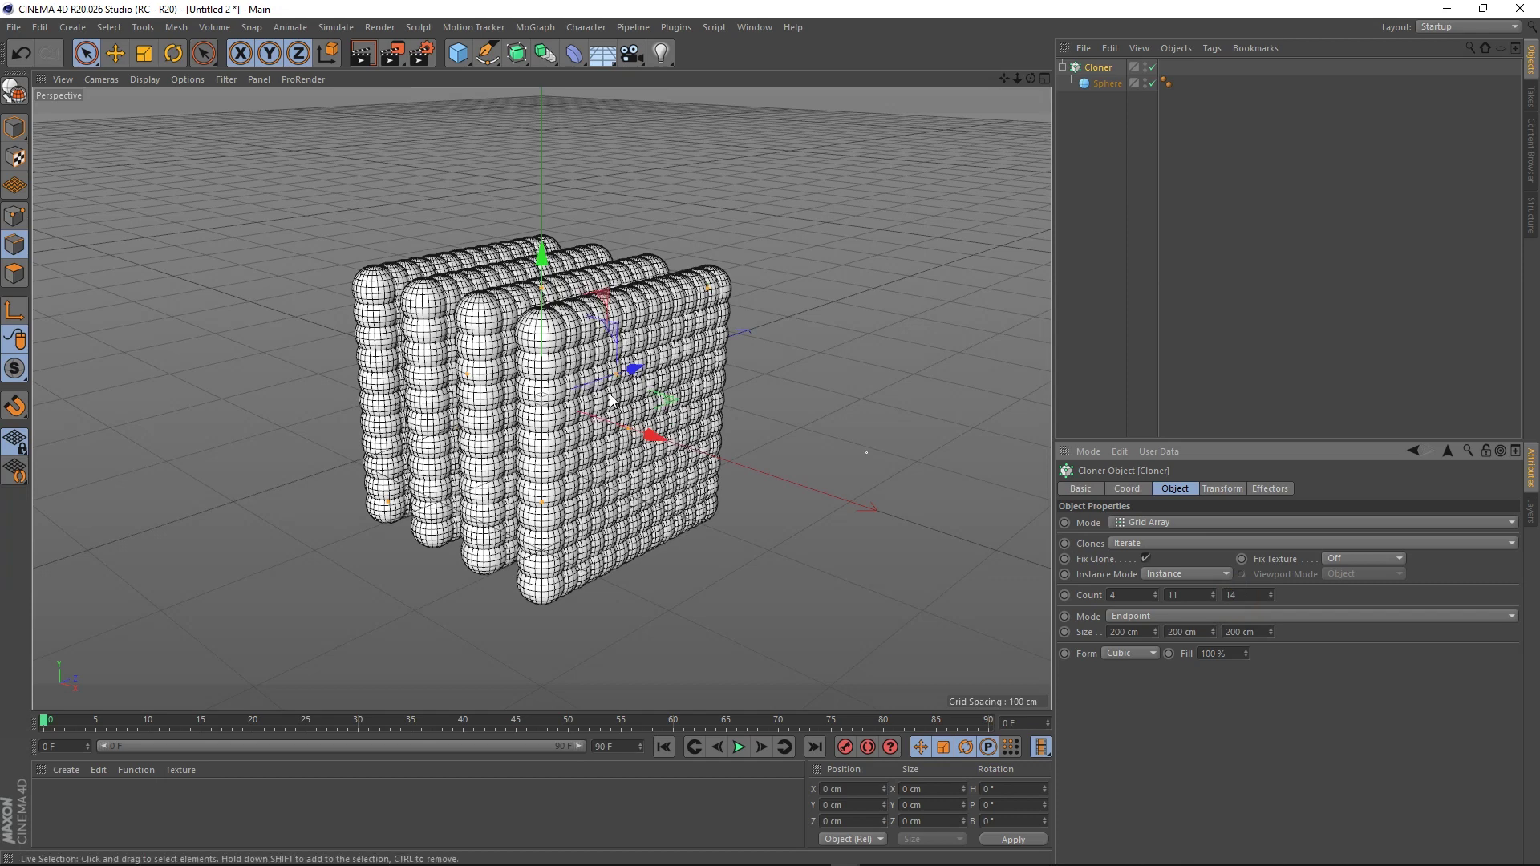
Set the grid array's size to 139 cm in X and 500 cm in Y
left_click_drag(440, 373, 576, 332, "alt")
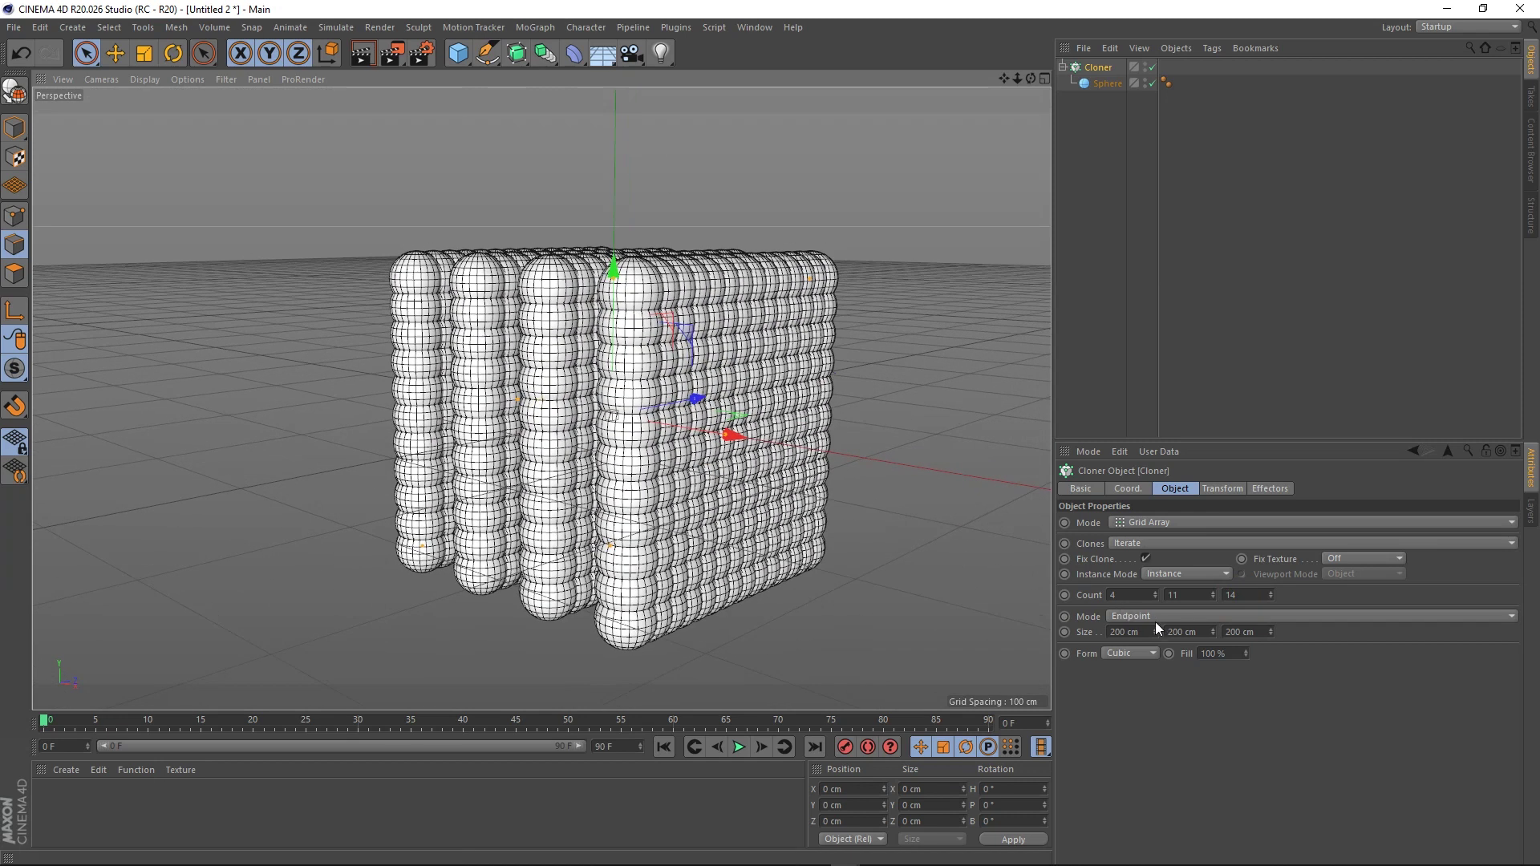
left_click_drag(1155, 631, 1155, 627)
left_click(1112, 632)
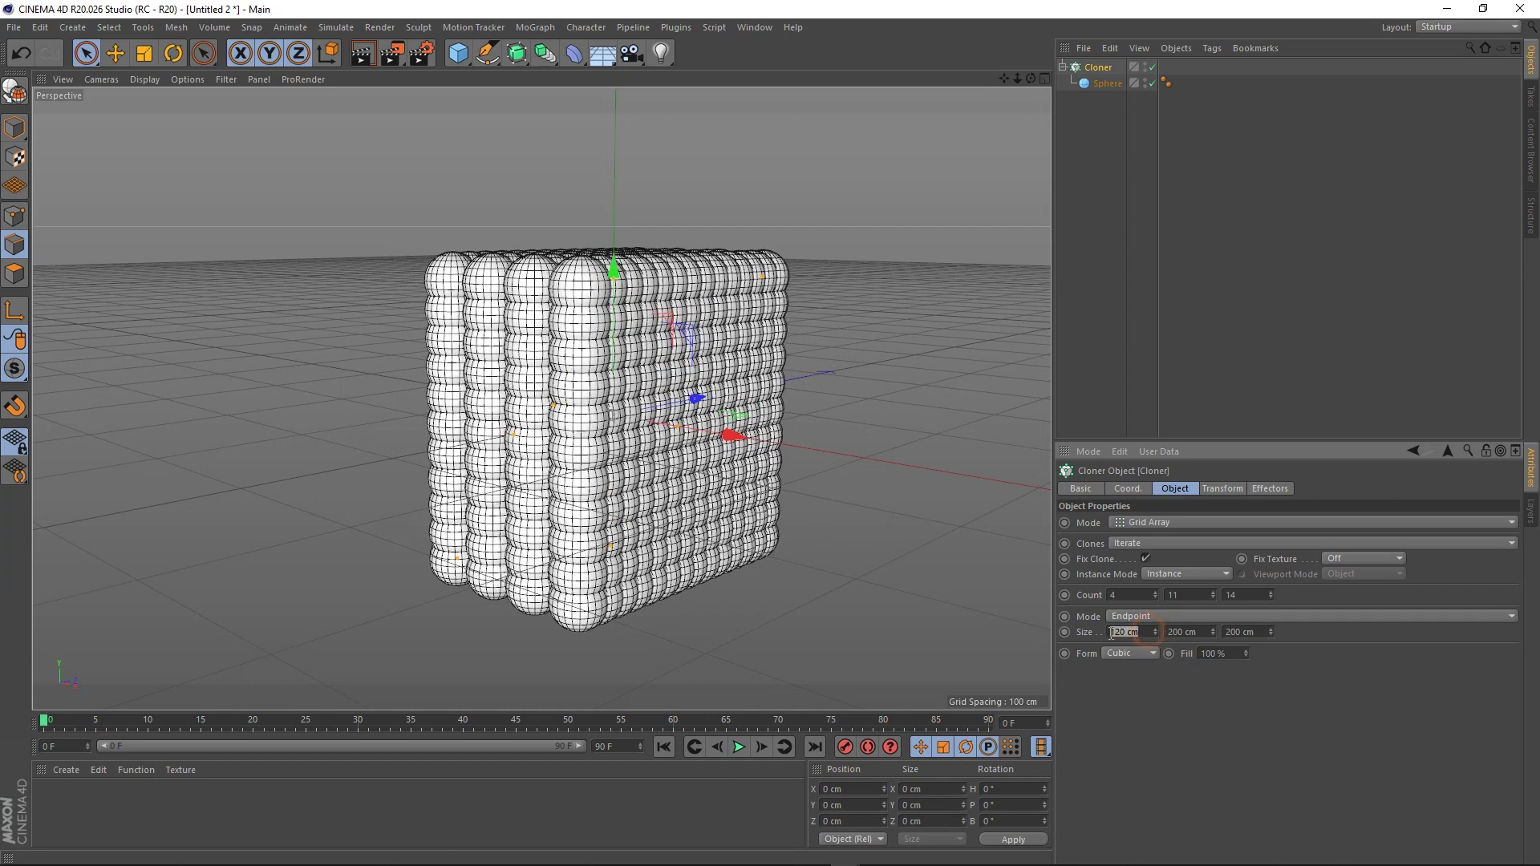
type("139")
key("Return")
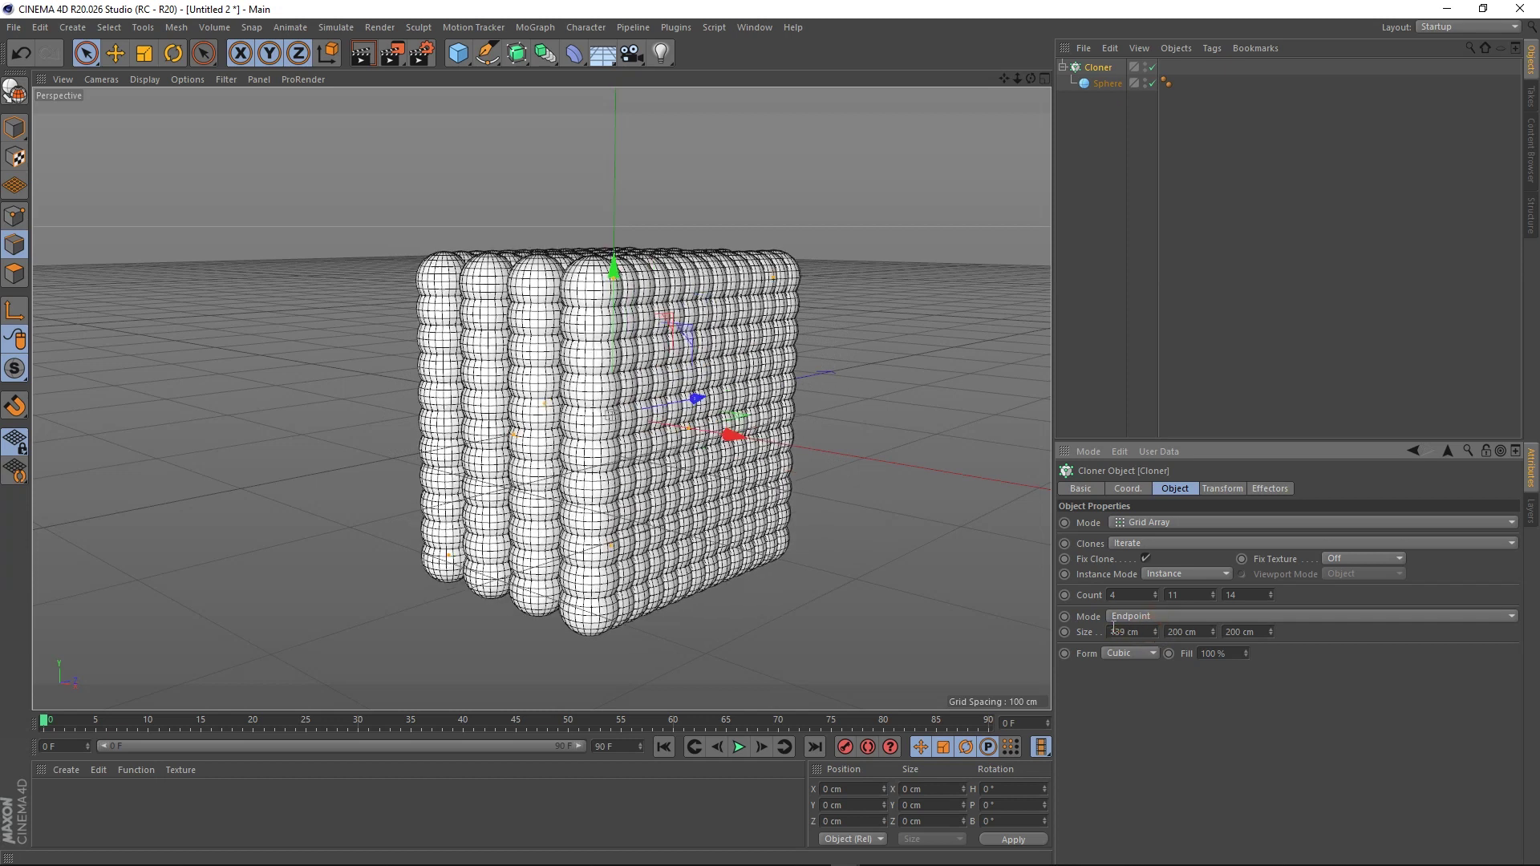
left_click(1173, 633)
type("500")
key("Return")
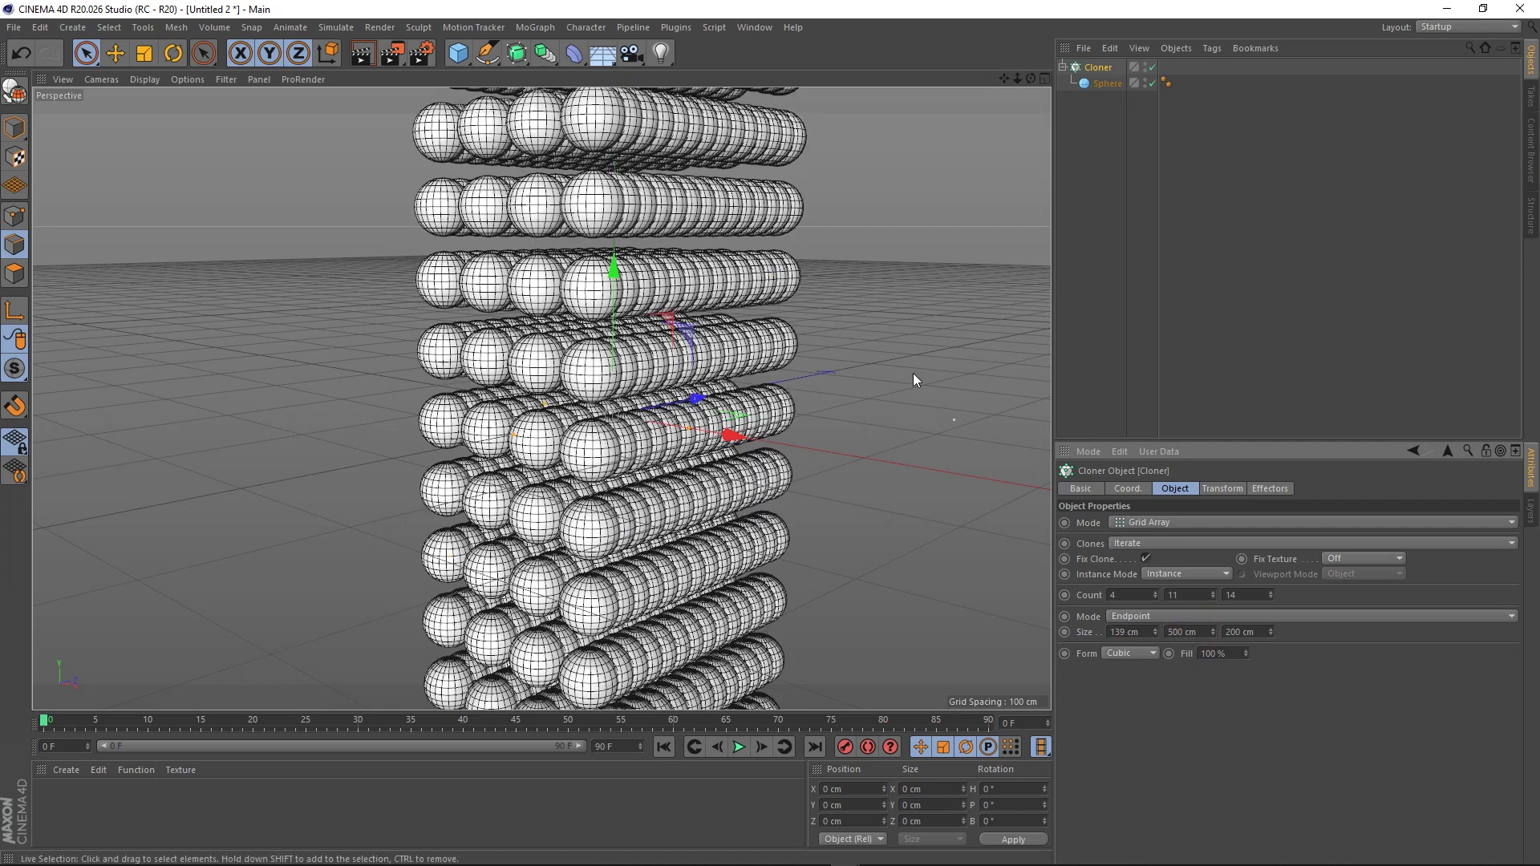
Set the grid array's Z size to 186 cm
mouse_move(852, 388)
left_mouse_down("alt")
mouse_move(824, 453)
mouse_move(874, 445)
left_mouse_up("alt")
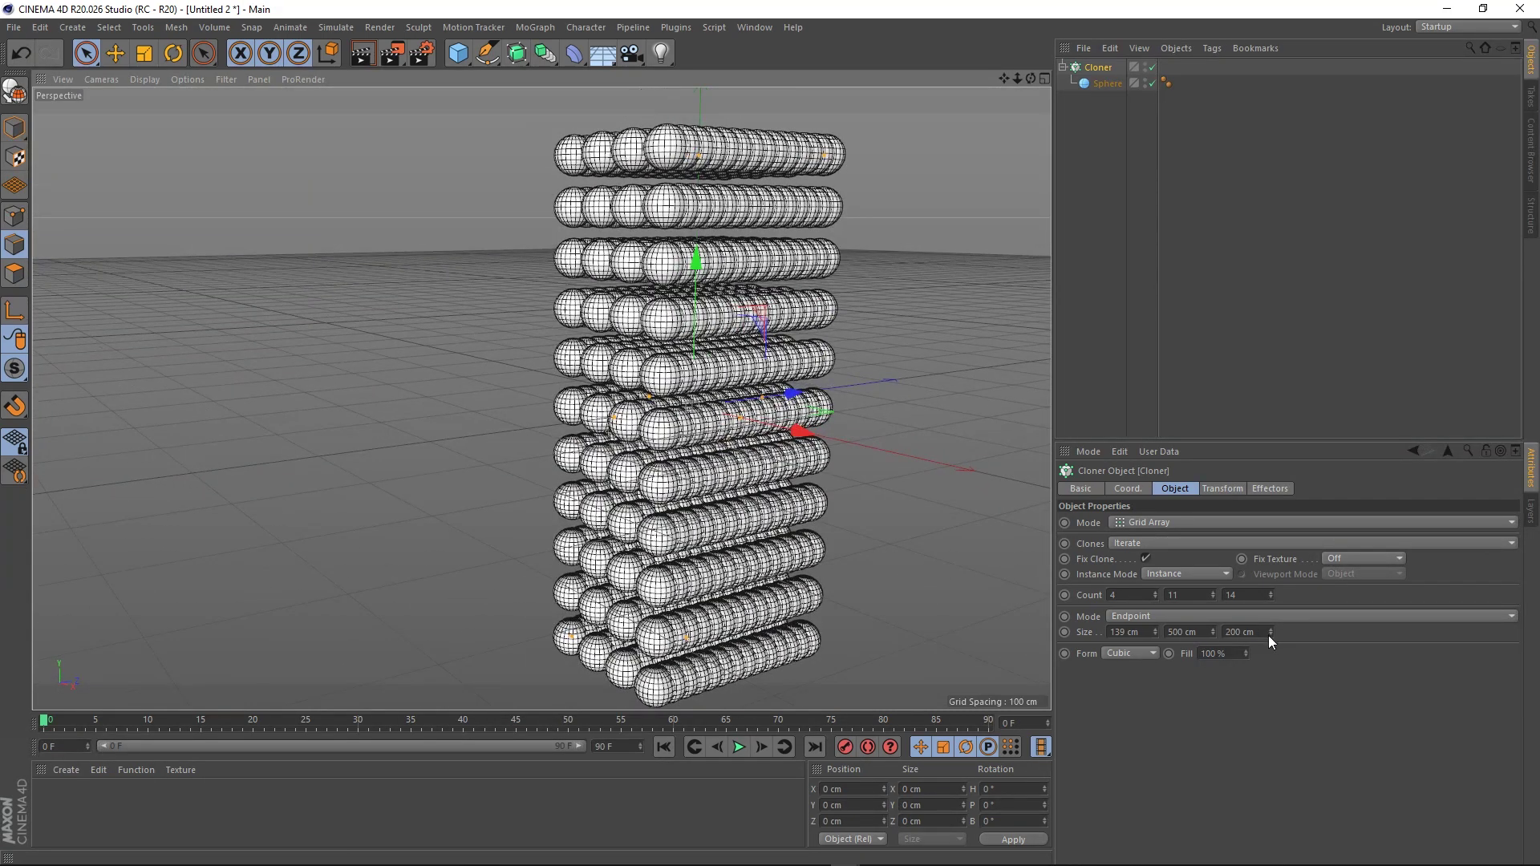
left_click_drag(1272, 632, 1272, 633)
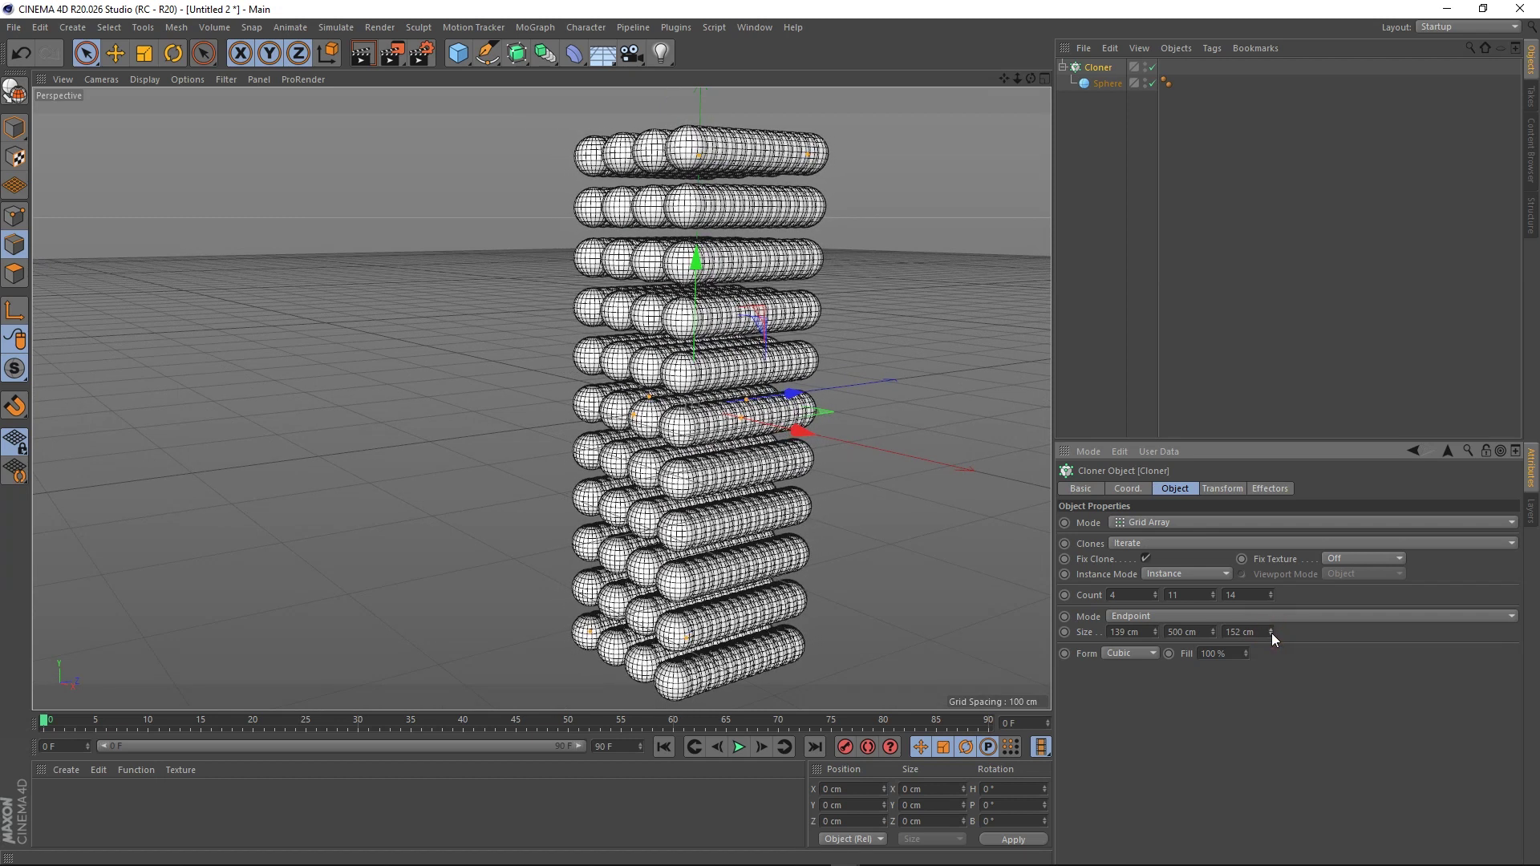
left_click(1224, 631)
type("186")
key("Return")
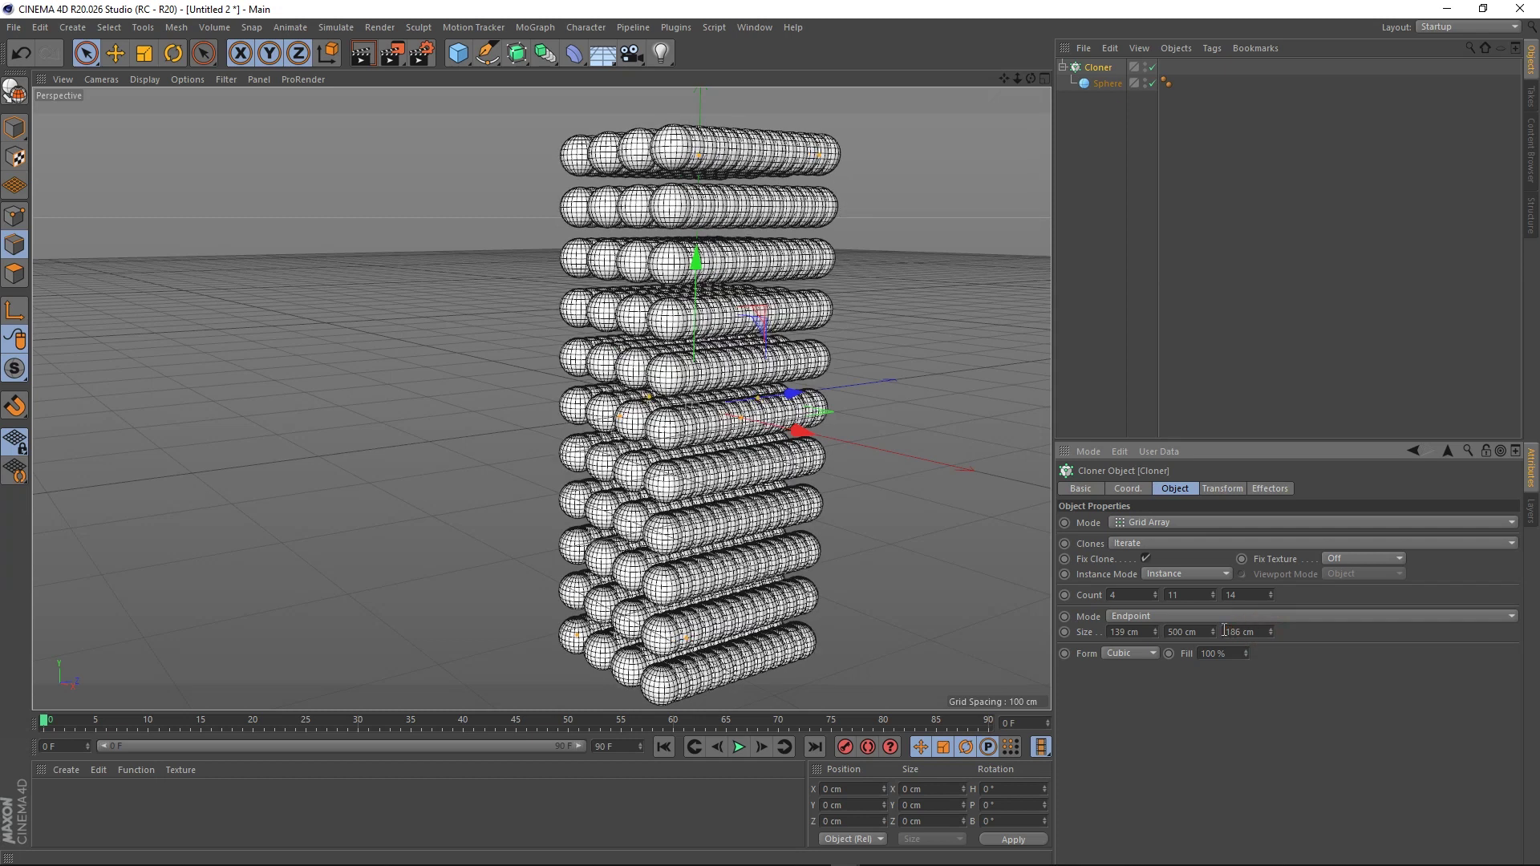
Add a Random effector to the Cloner so the sphere clones scatter
left_click(1097, 68)
left_click(1269, 488)
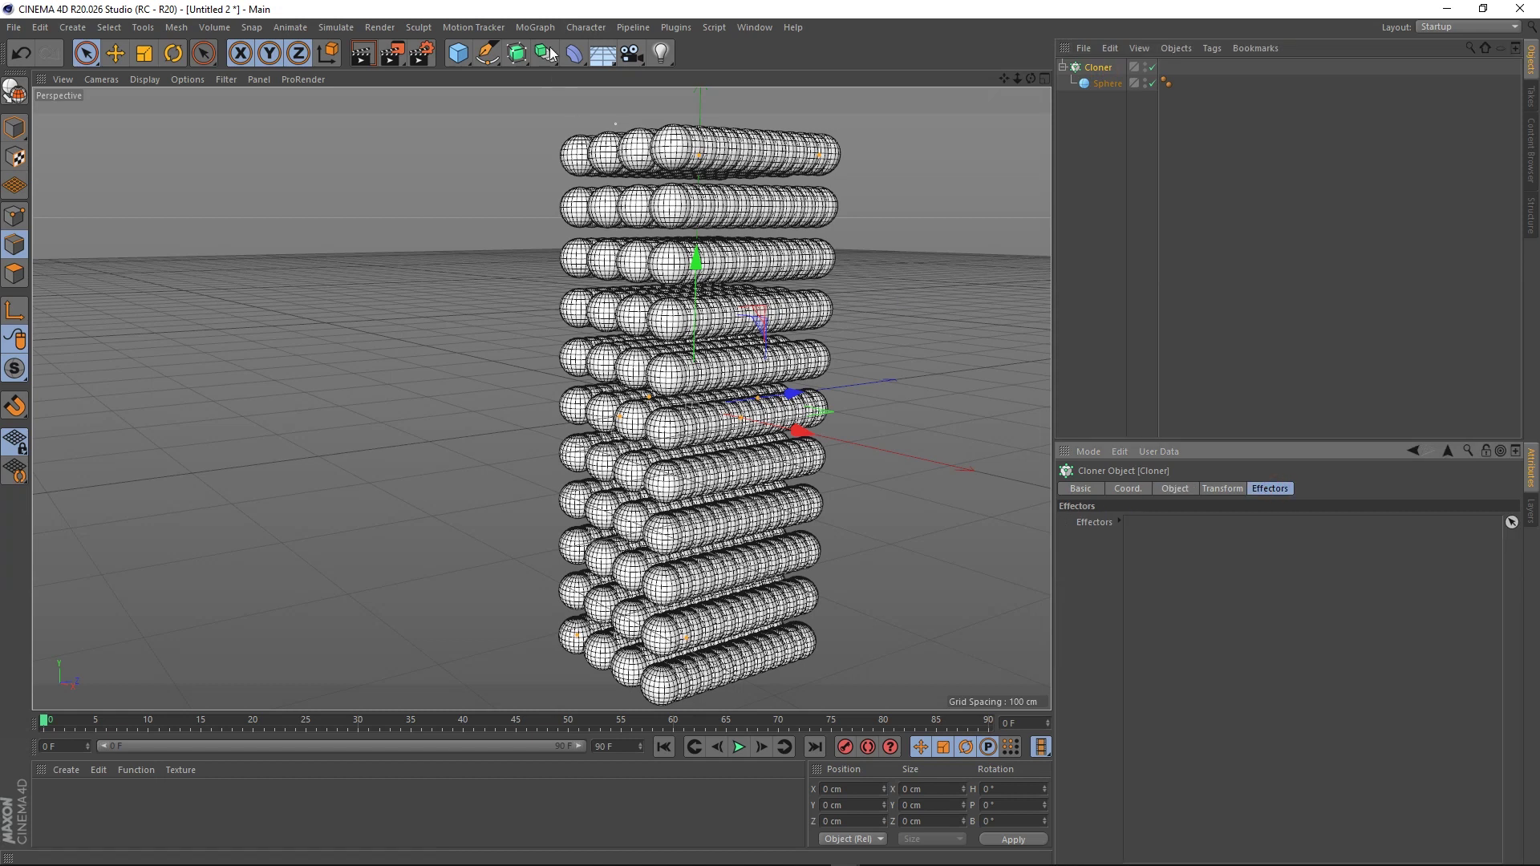
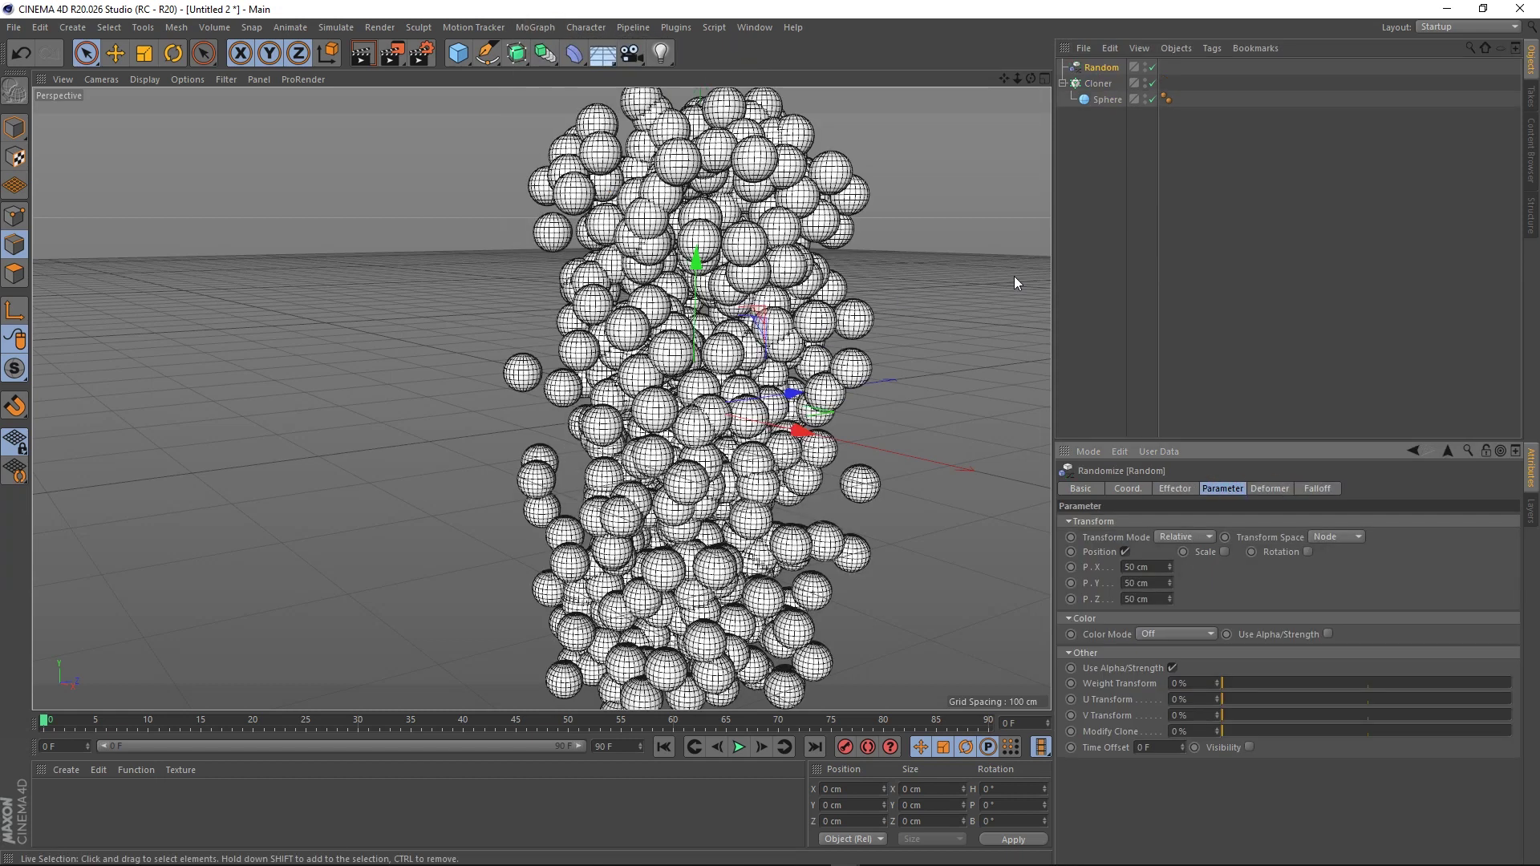
scroll(542, 399, "down", 2)
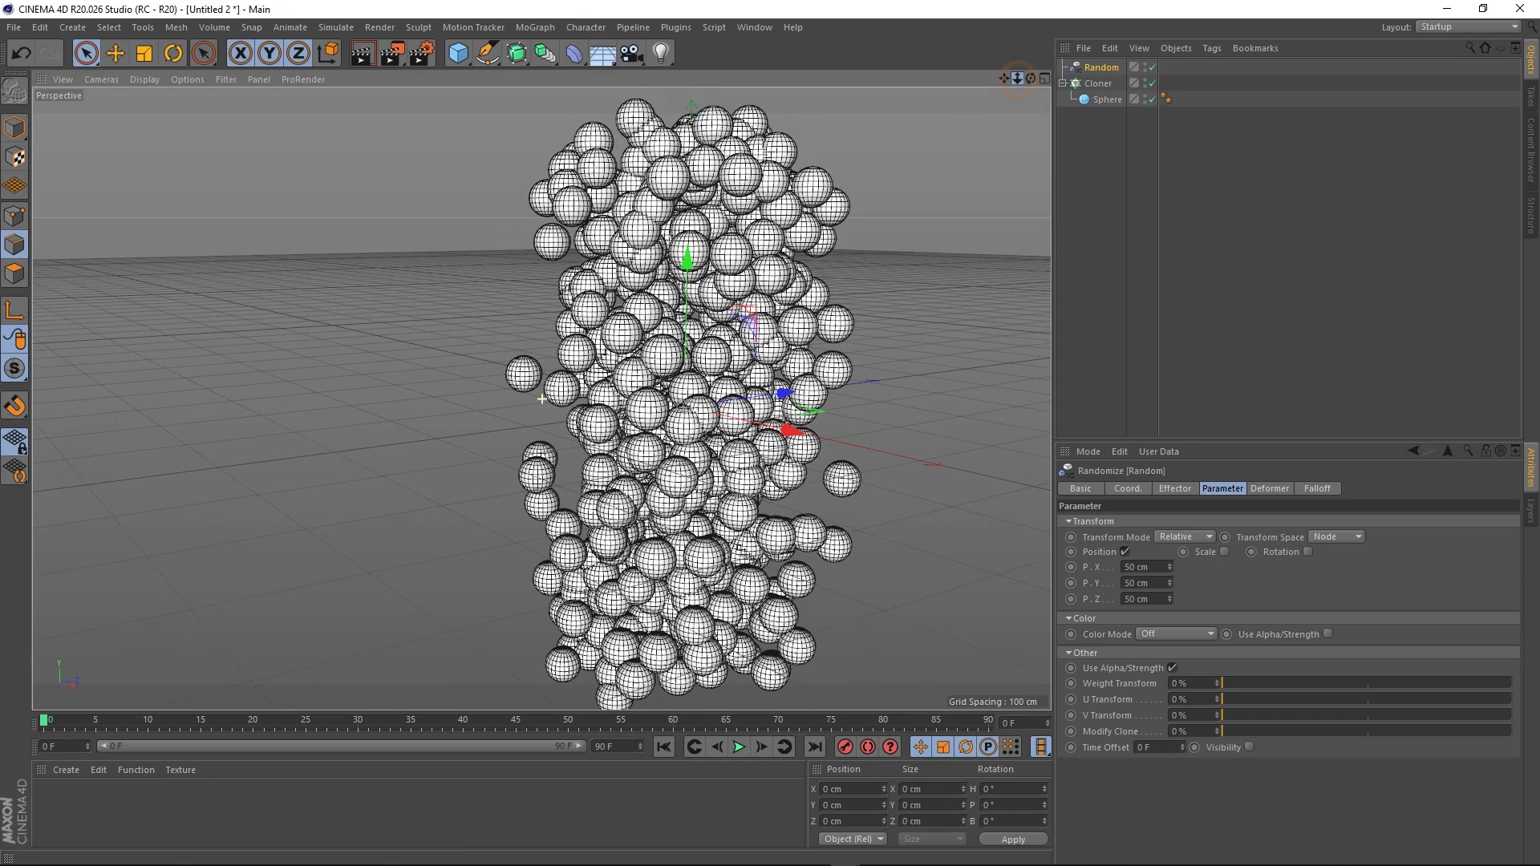
scroll(542, 398, "down", 1)
scroll(542, 398, "up", 1)
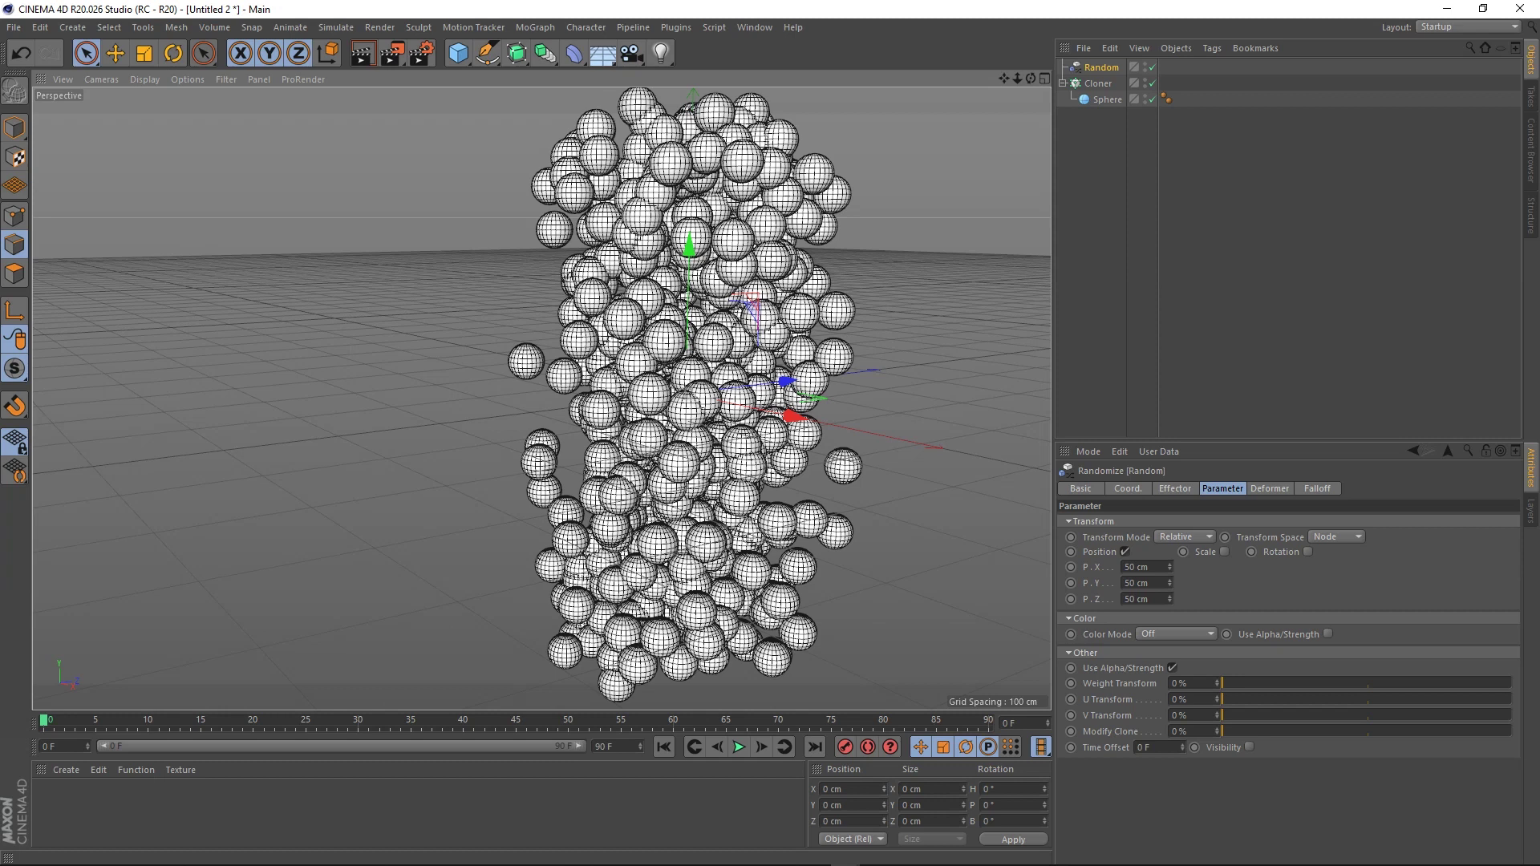
Set the Random effector's position offset to 100 cm in X and 32 cm in Z
left_click(1152, 566)
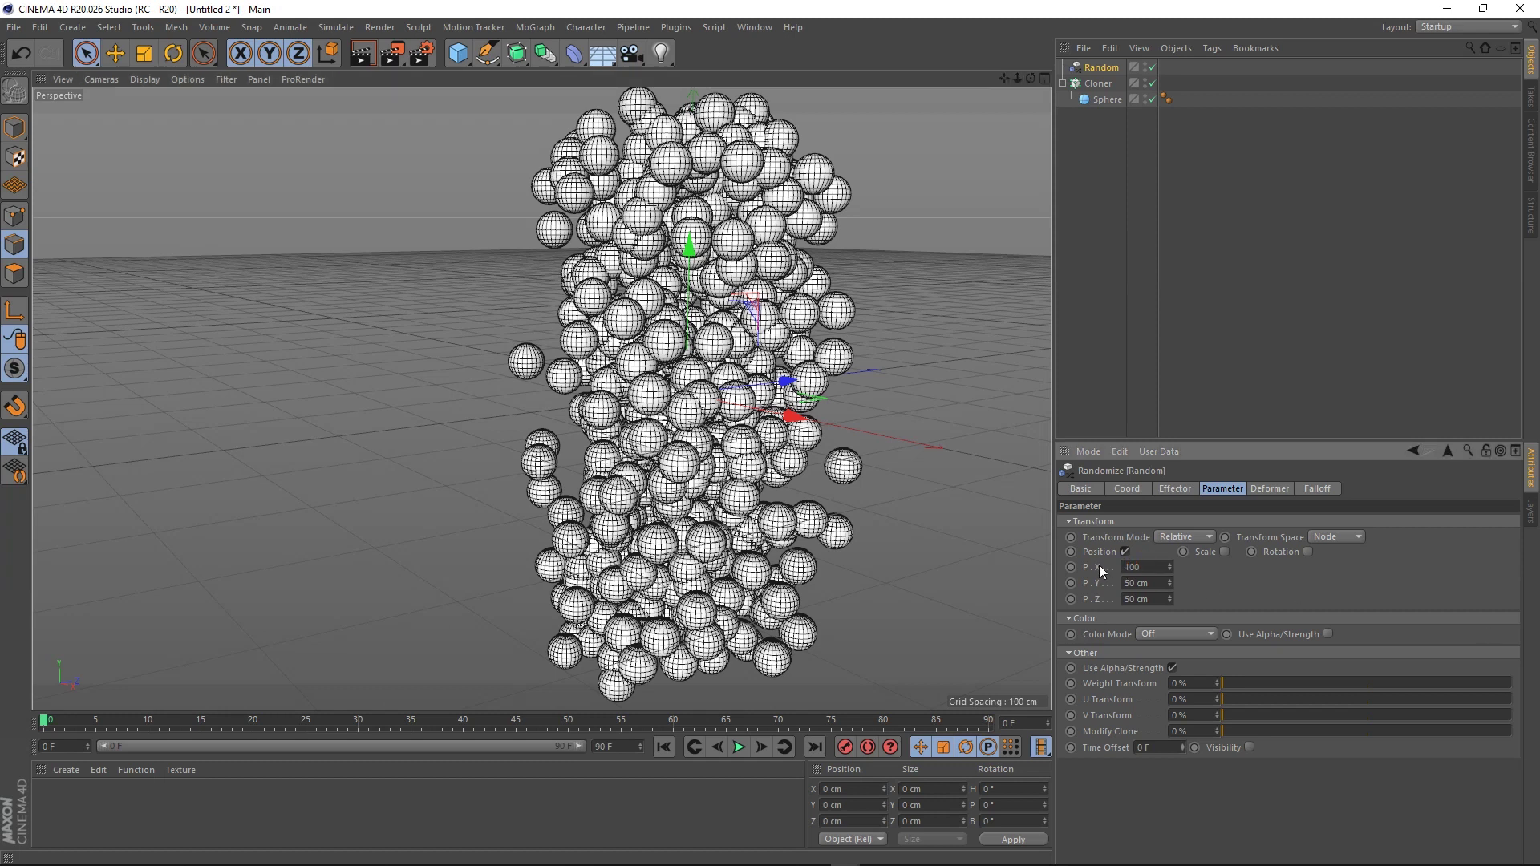
left_click(1152, 598)
type("32")
key("Return")
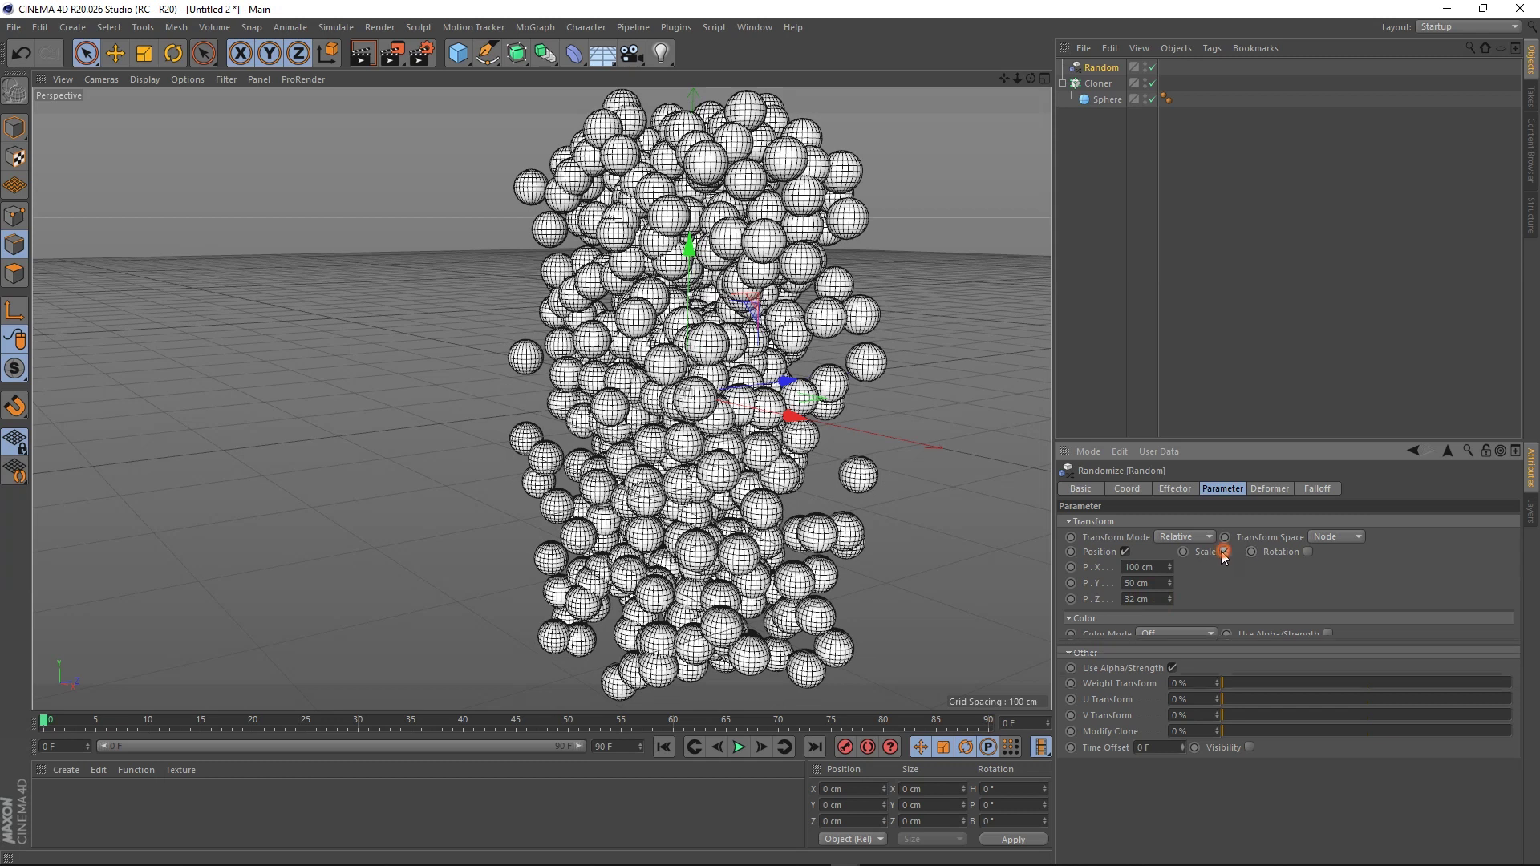
Enable uniform, absolute scale randomization on the Random effector with a scale value of -0.5
left_click(1224, 552)
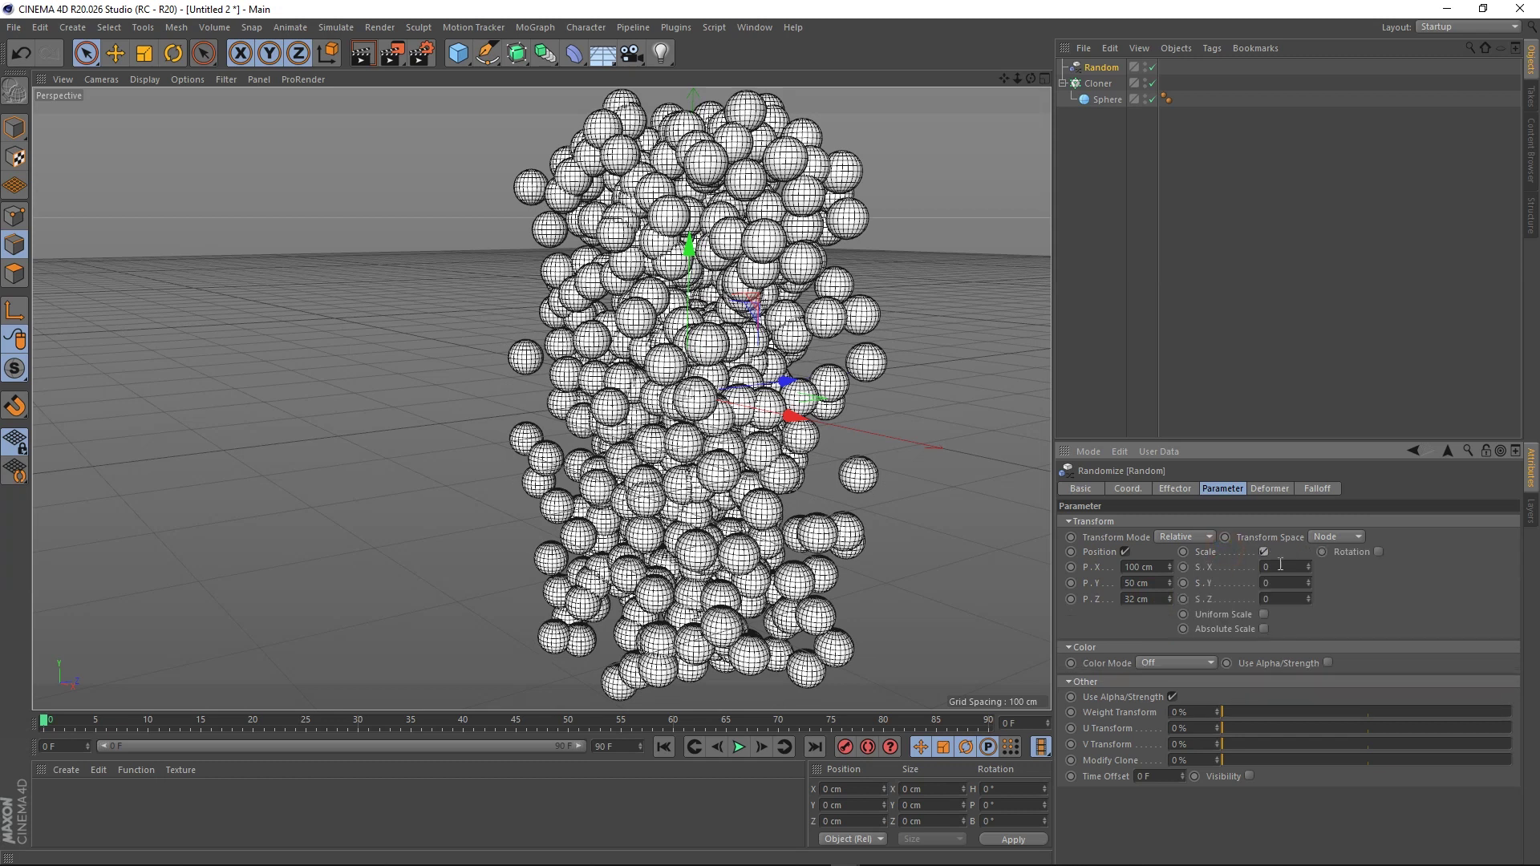
left_click(1263, 615)
left_click(1263, 597)
double_click(1265, 567)
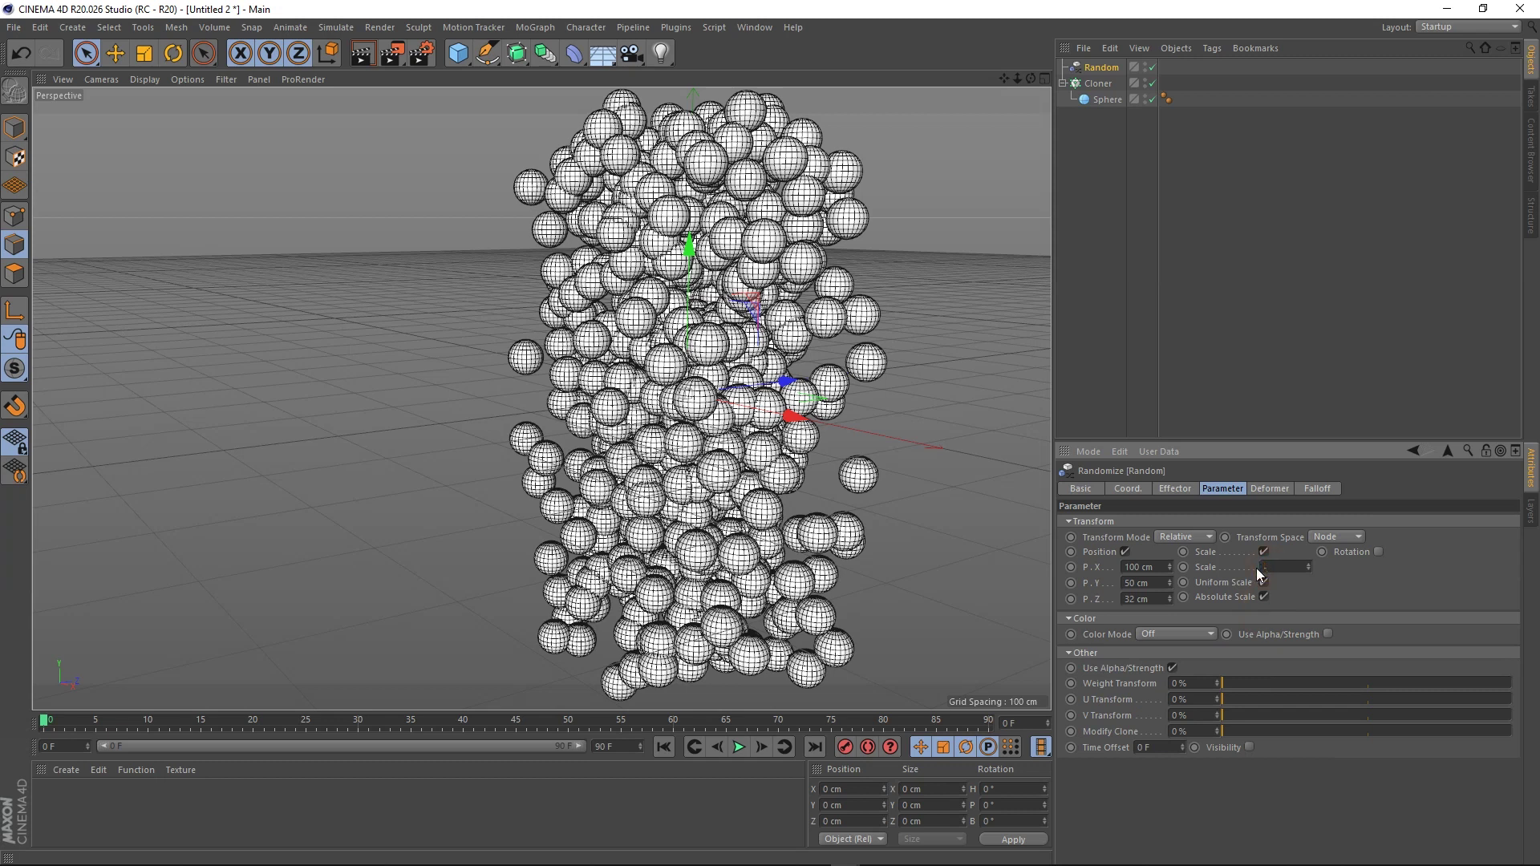
type("-0.5")
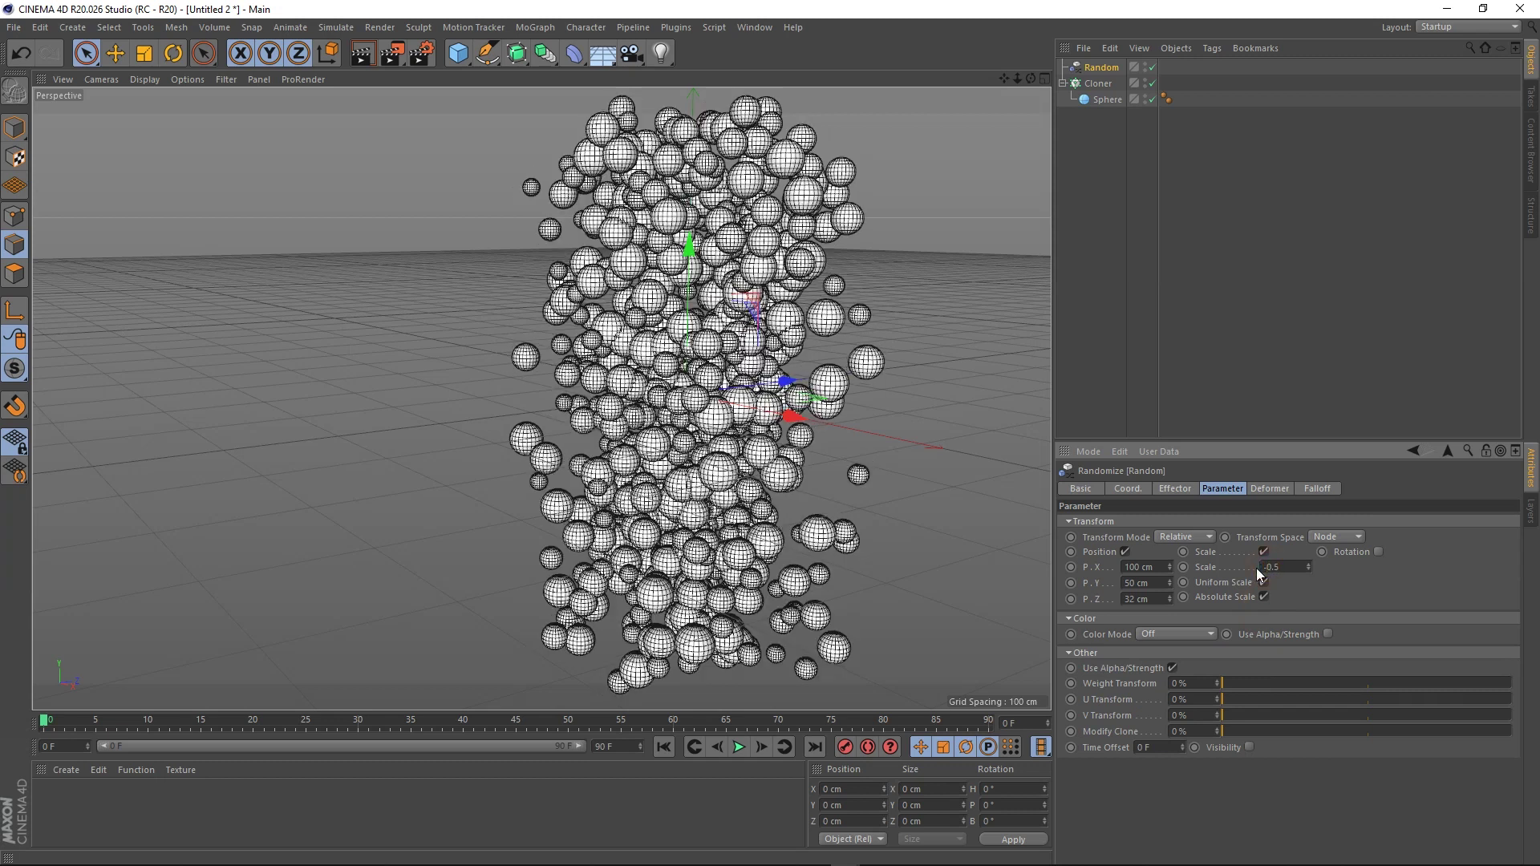
Duplicate the Random effector together with the Cloner and its sphere
mouse_move(1017, 77)
left_mouse_down()
mouse_move(1055, 77)
mouse_move(994, 82)
left_mouse_up()
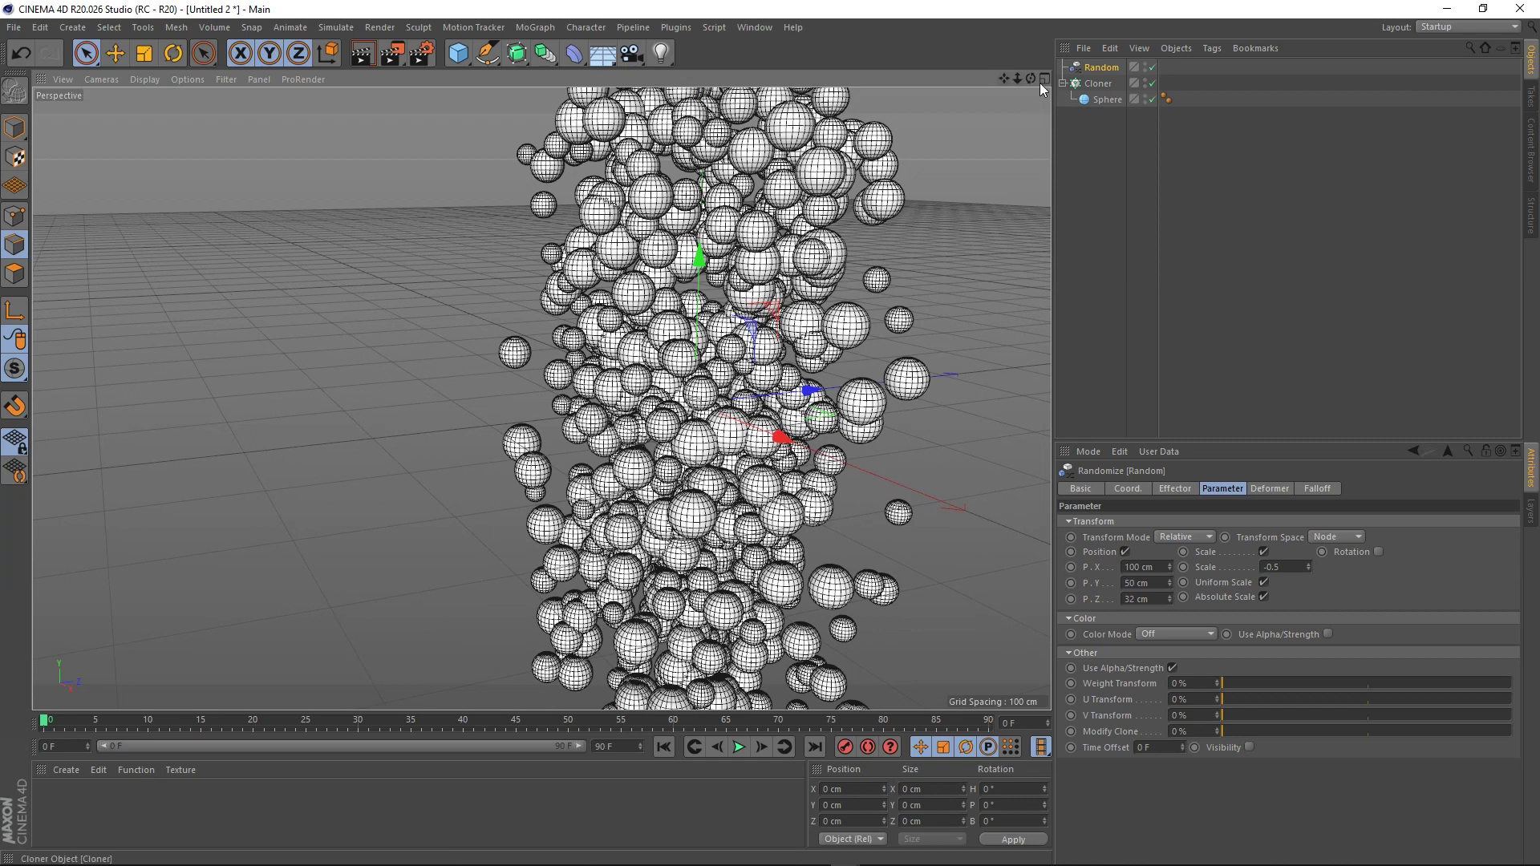
left_click(1063, 83)
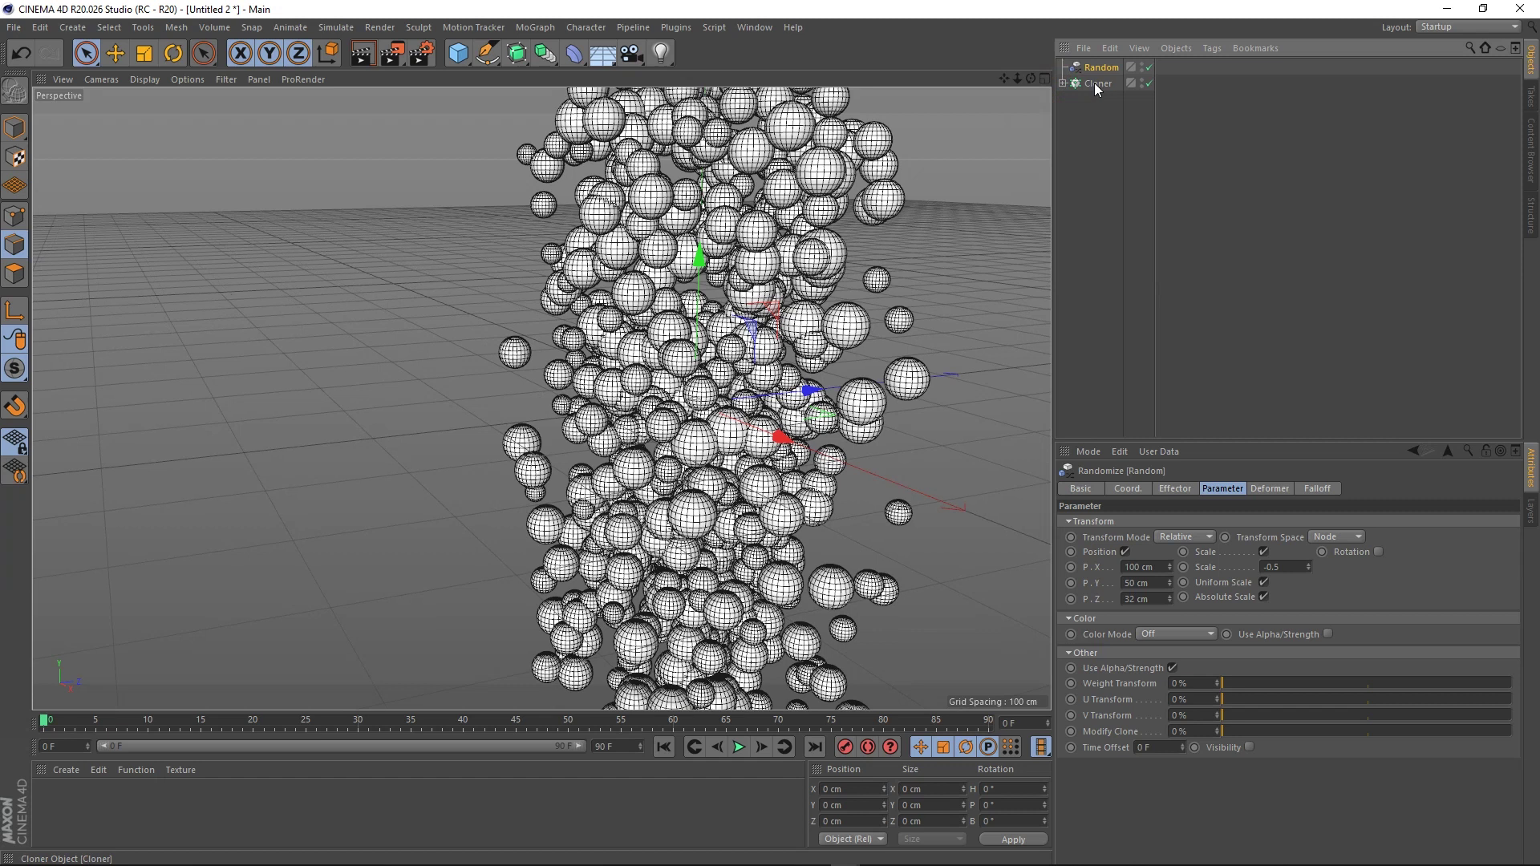
left_click(1094, 83, "shift")
left_click_drag(1094, 83, 1083, 110, "ctrl")
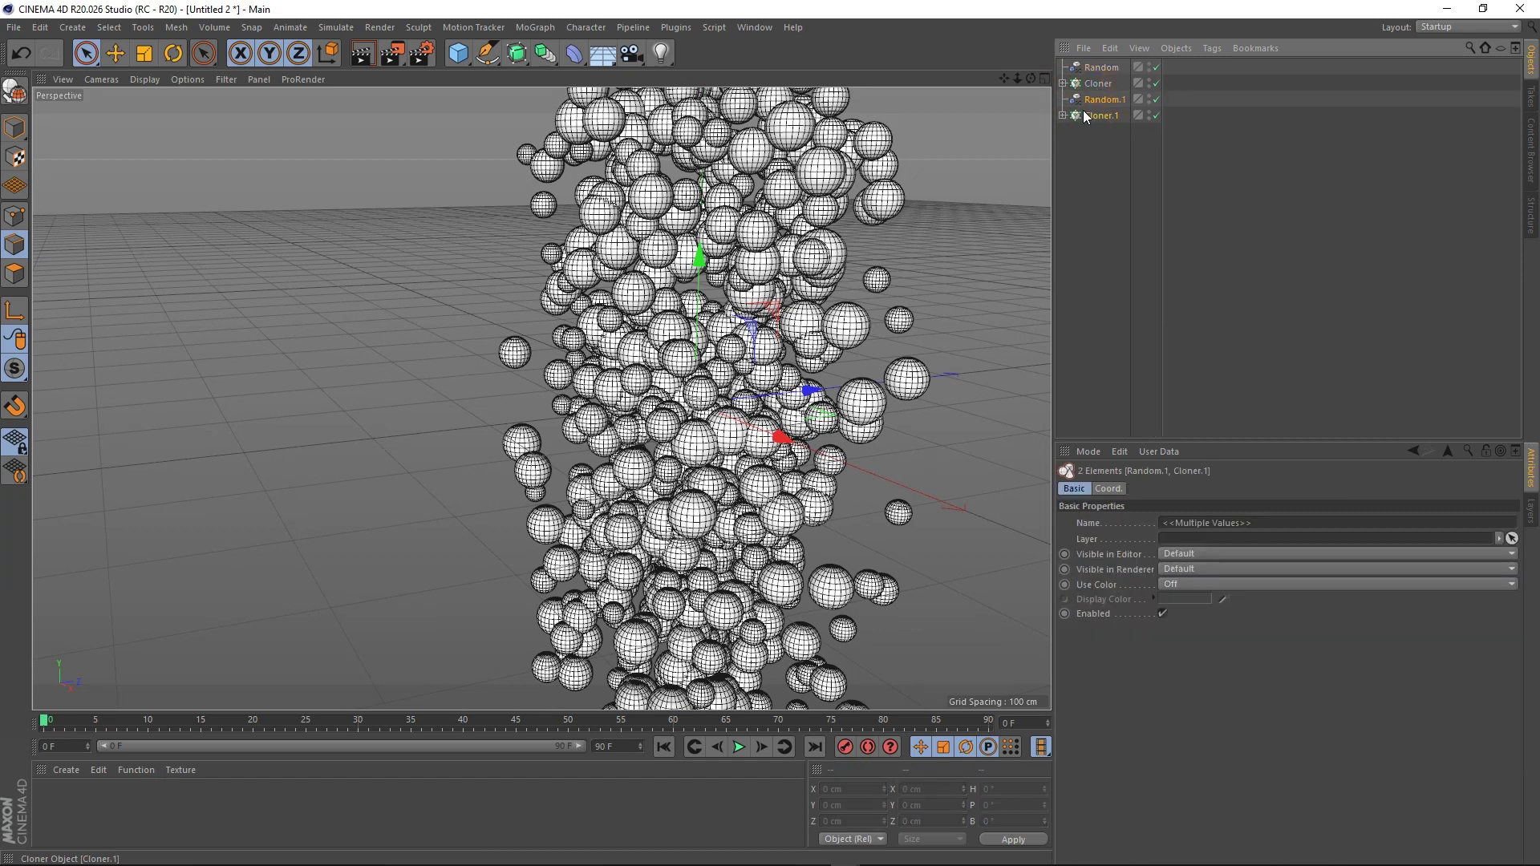
Set the radius of the duplicated Cloner's sphere to 10 cm
left_click(1063, 115)
left_click(1099, 132)
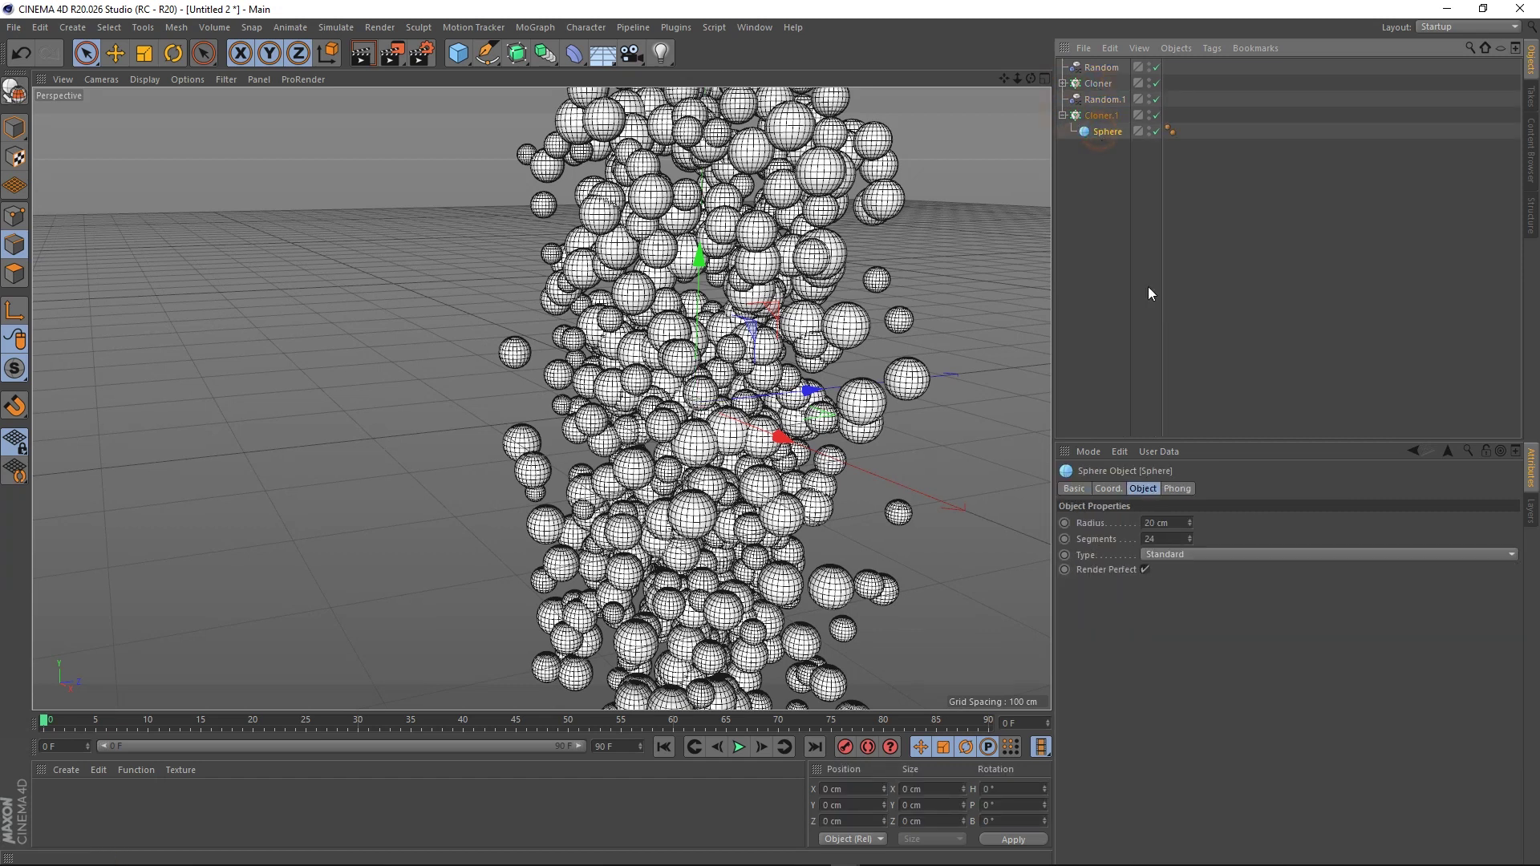
double_click(1177, 523)
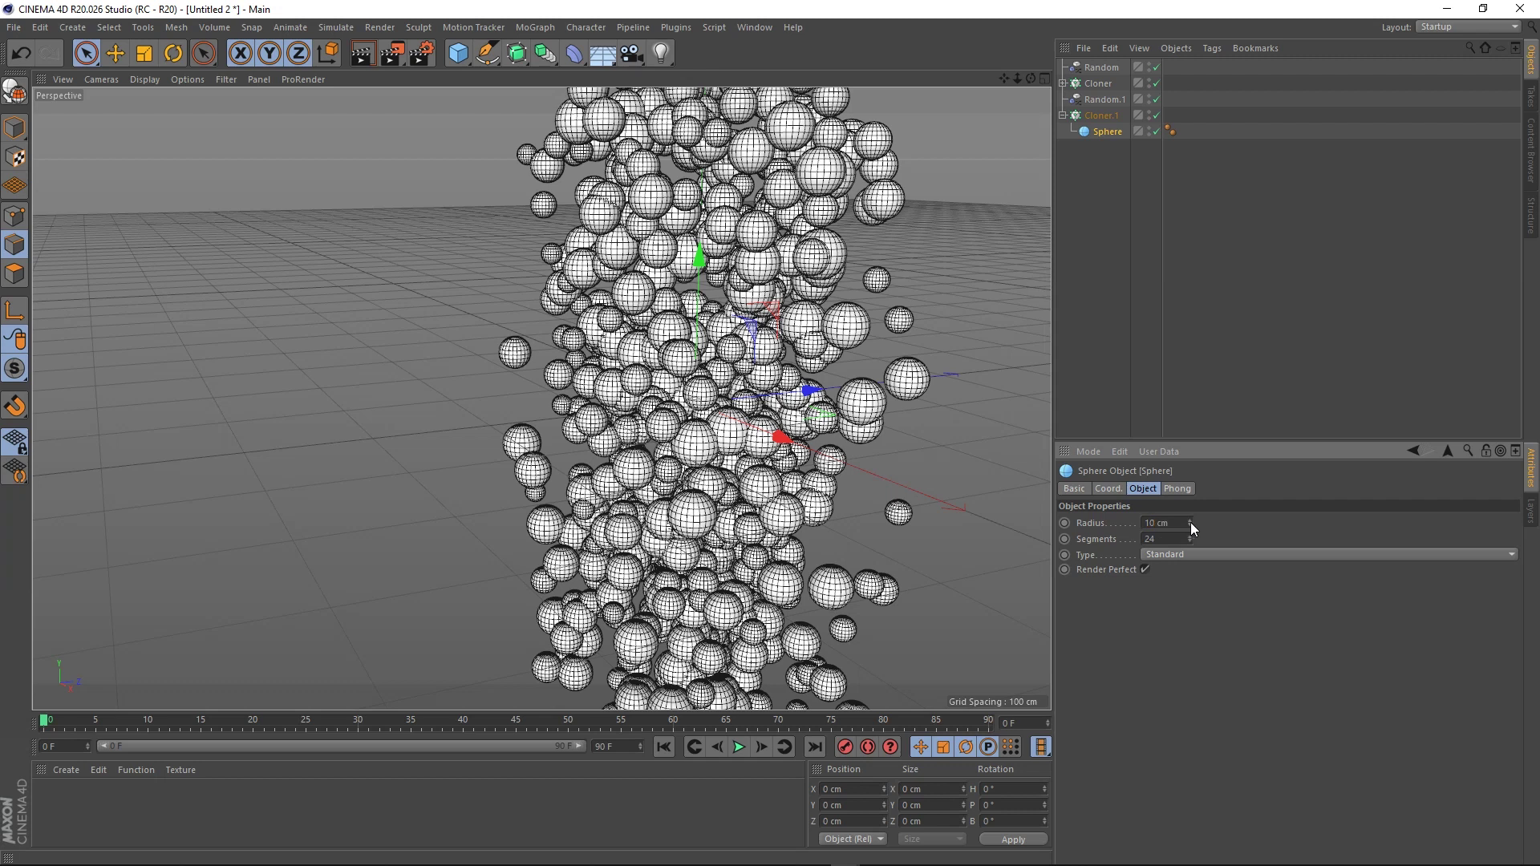
Add a new Random effector to the duplicated Cloner
left_click(1100, 118)
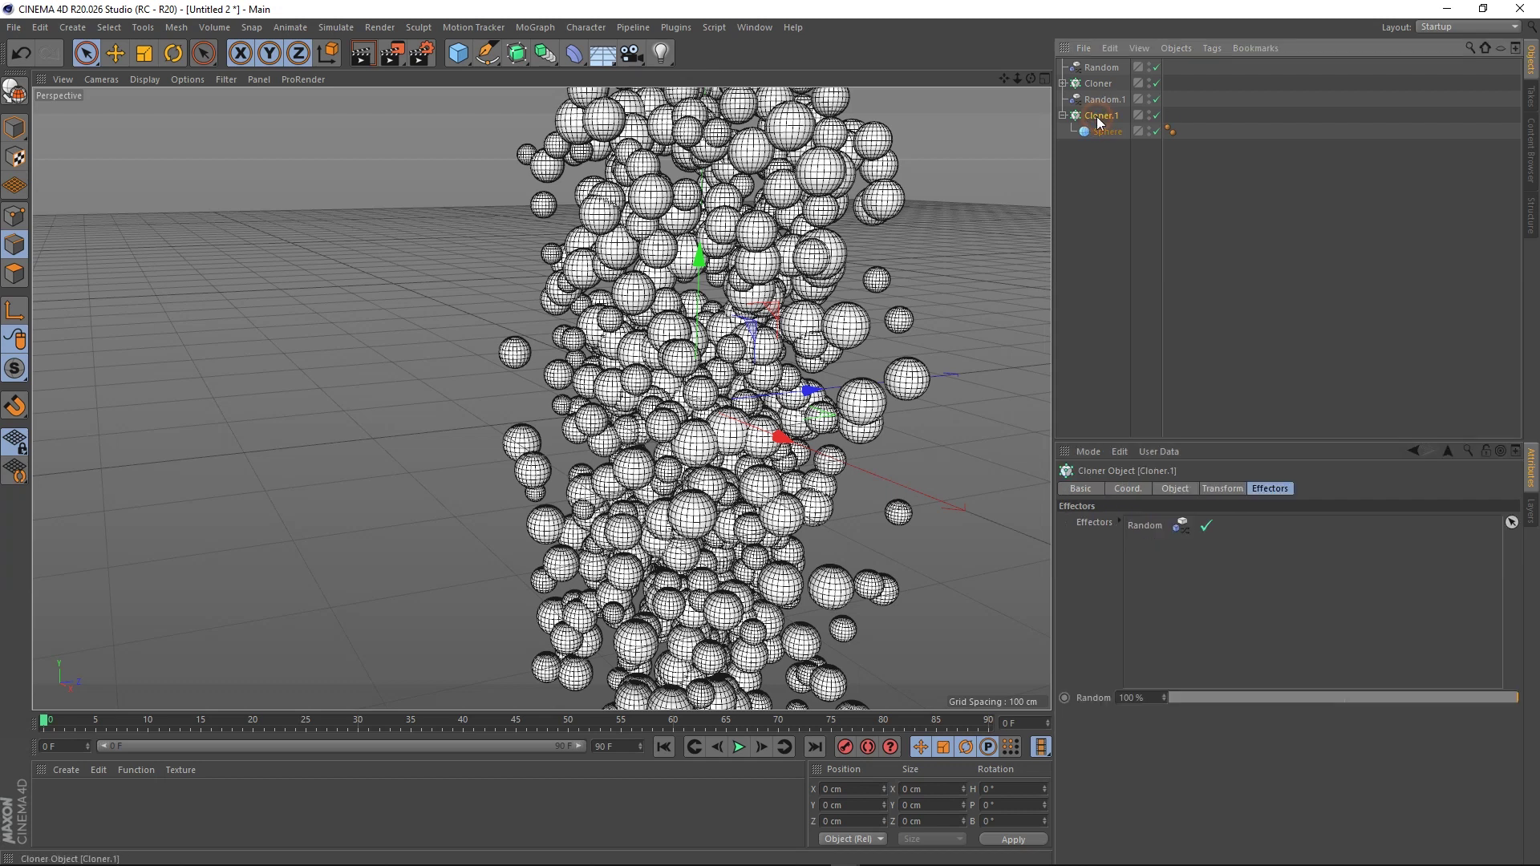
left_click(535, 28)
mouse_move(623, 48)
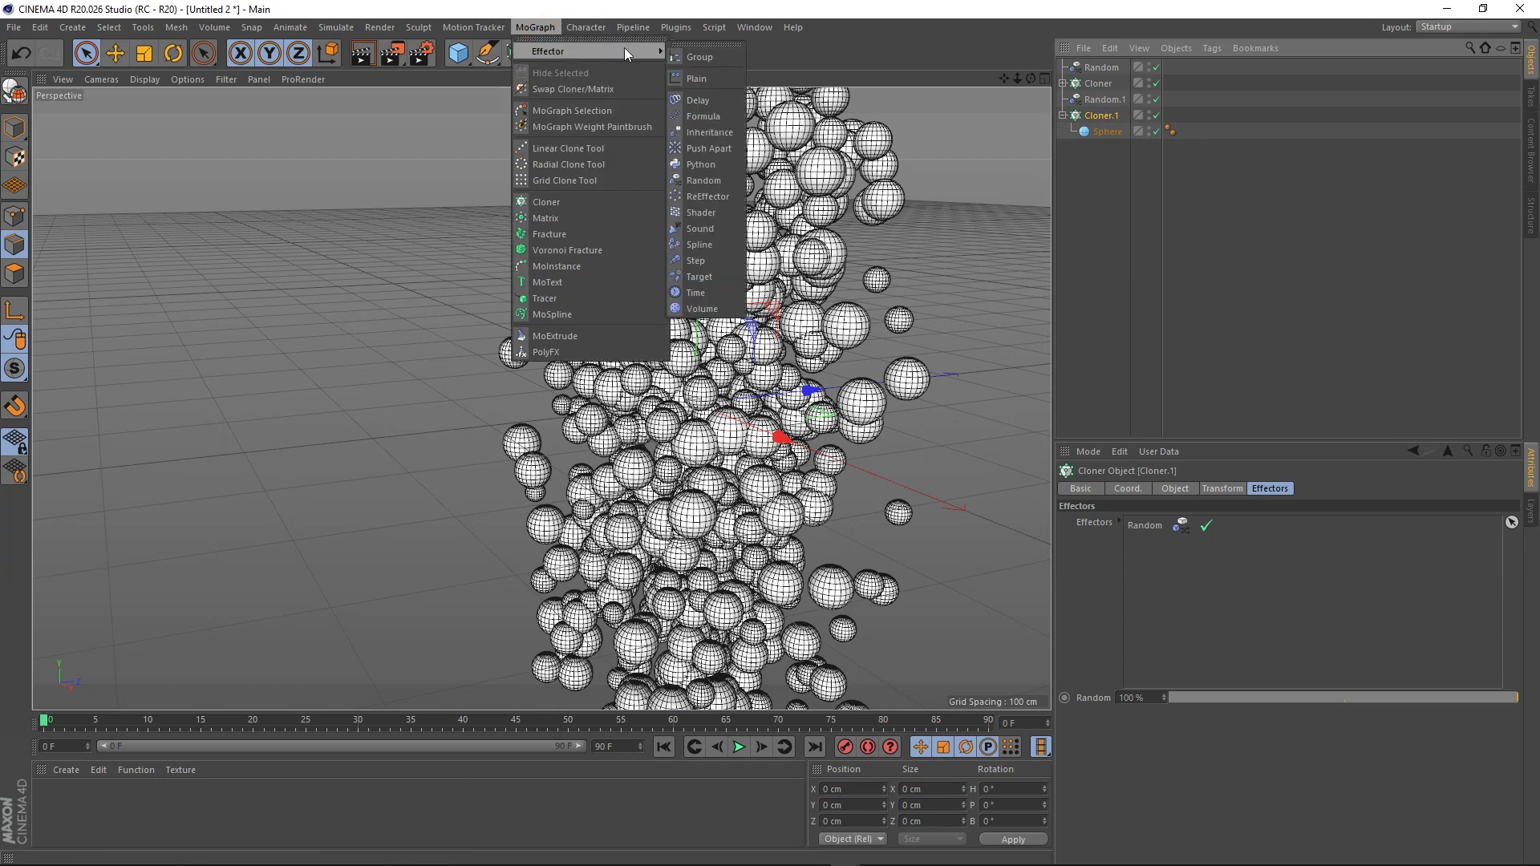
left_click(709, 176)
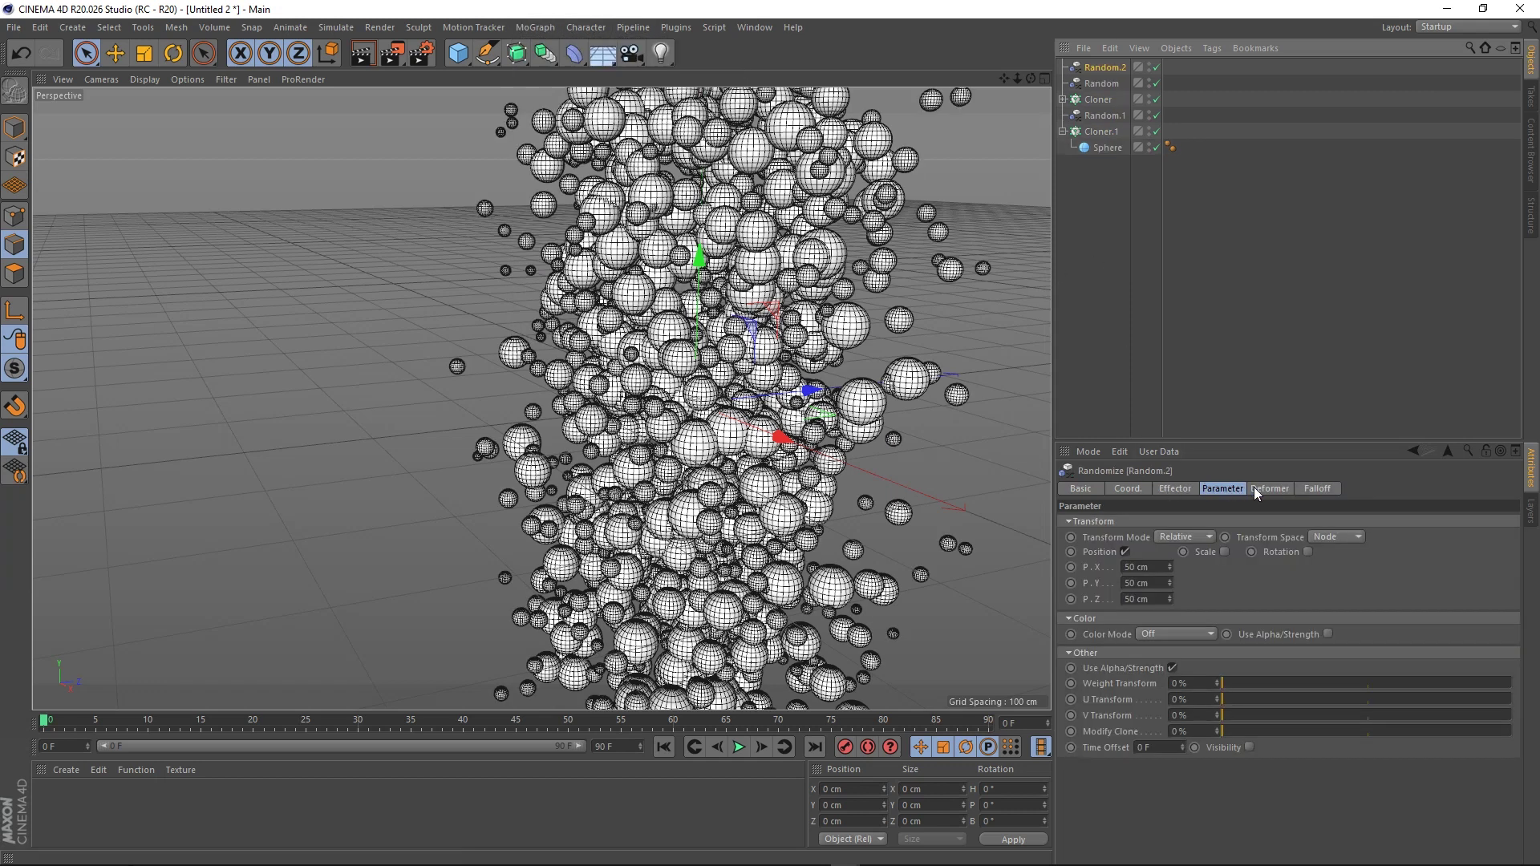
left_click(1174, 490)
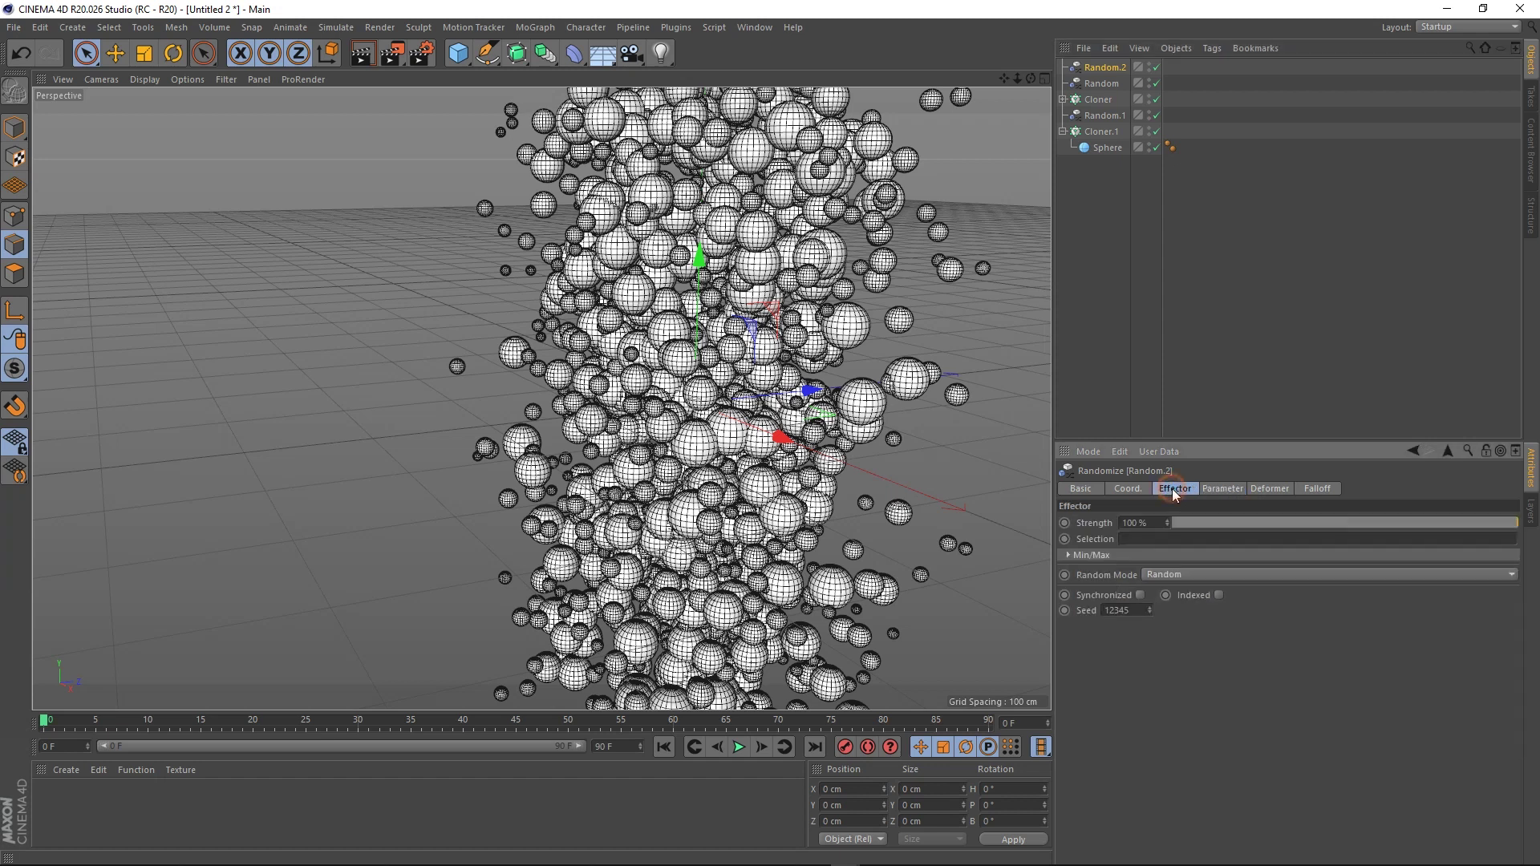
Remove the original Random effector from the duplicated Cloner's effector list, keeping only Random.2
left_click(1100, 131)
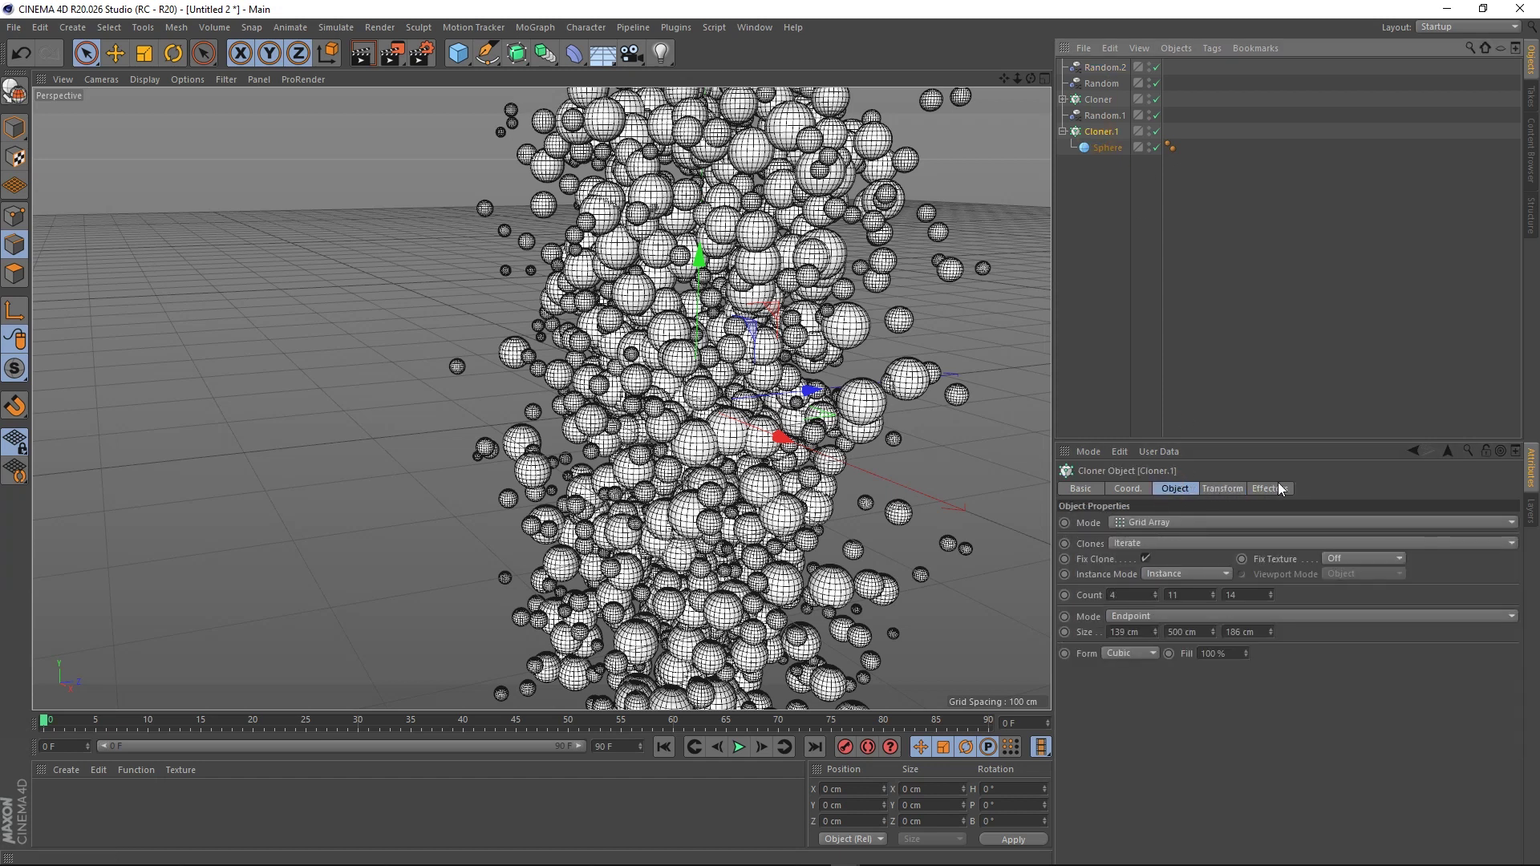
left_click(1269, 488)
left_click(1148, 526)
key("Delete")
left_click(1149, 525)
left_click_drag(901, 374, 725, 393, "alt")
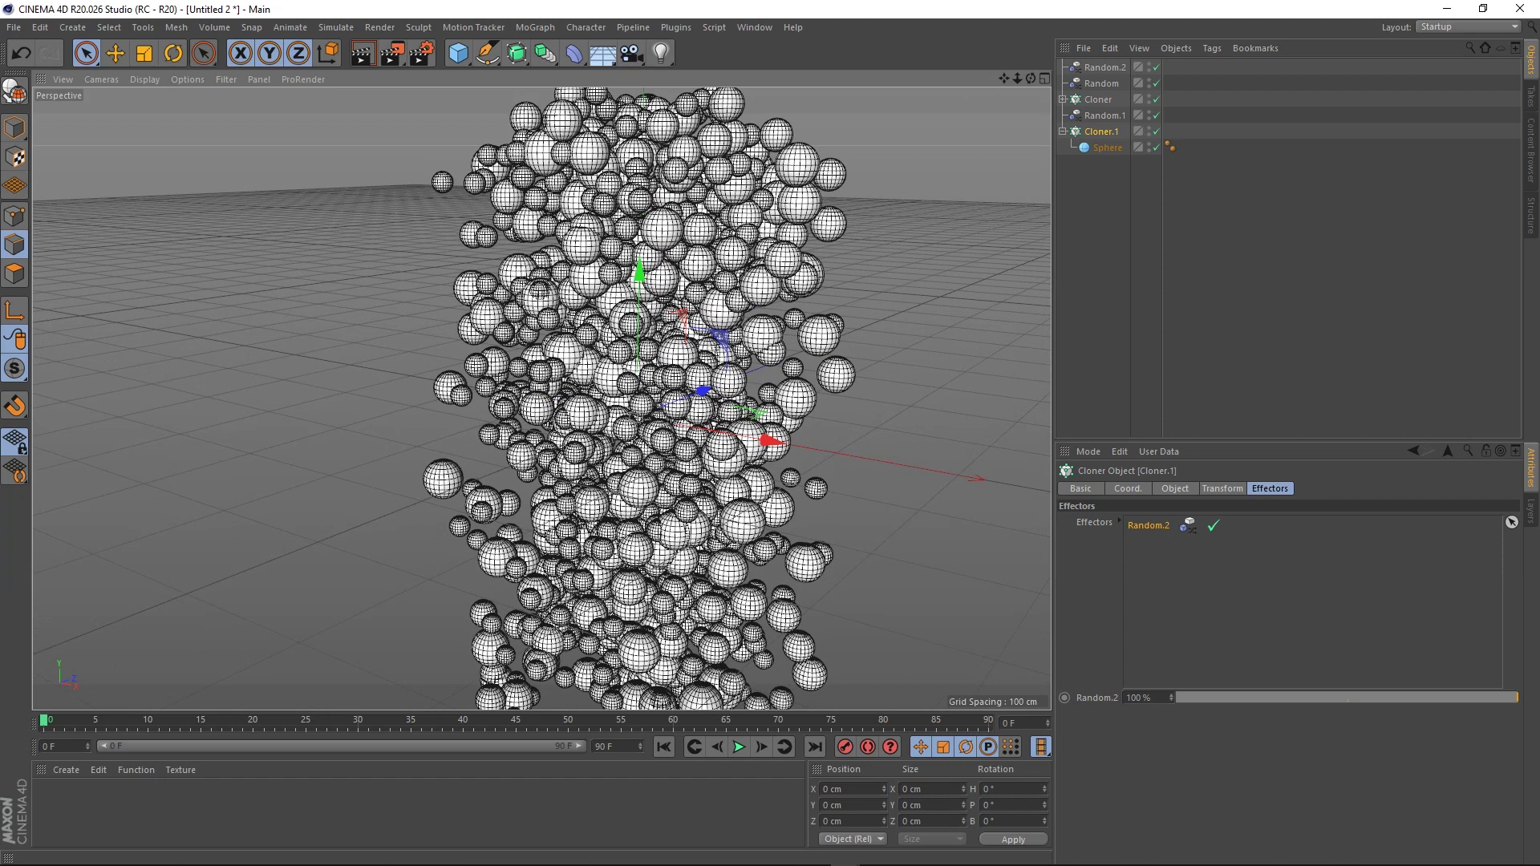
Set the Random.2 effector's position offset to 39 cm in Y and -10 cm in Z
left_click(1106, 67)
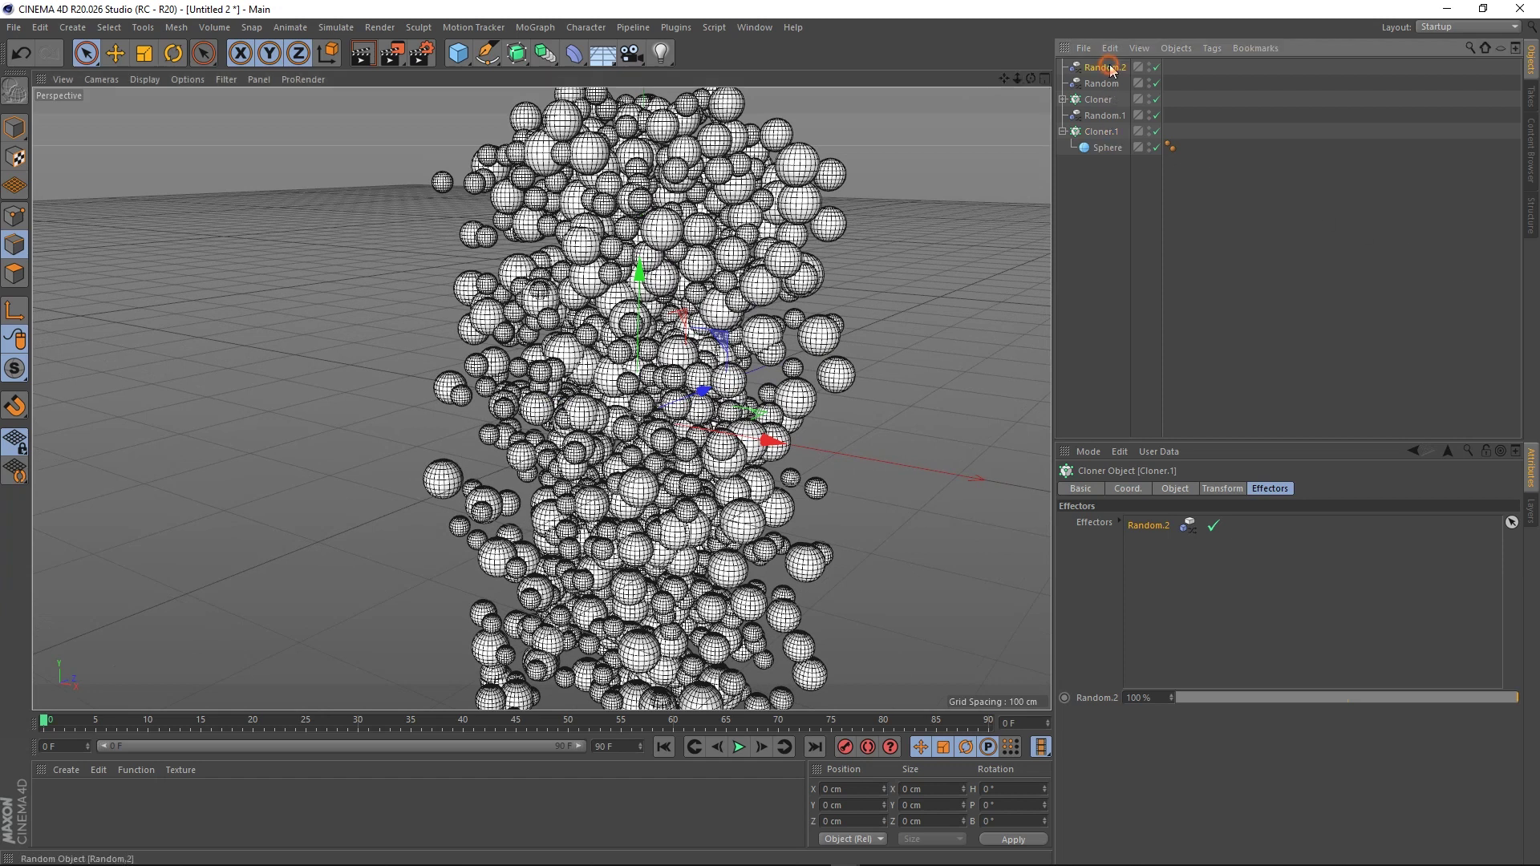
left_click(1227, 490)
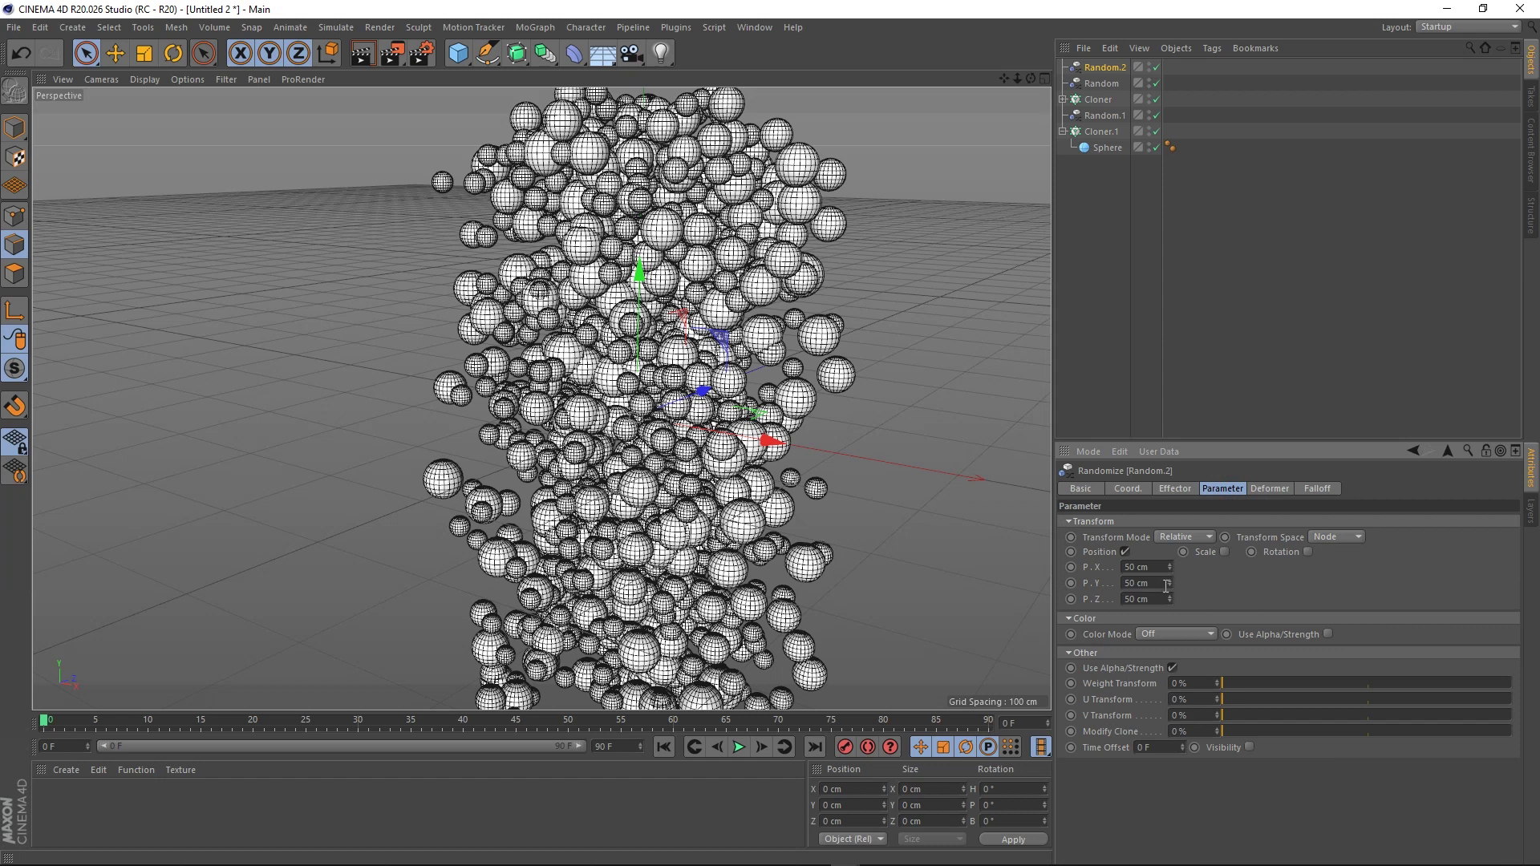
left_click_drag(1154, 599, 1120, 600)
key("Return")
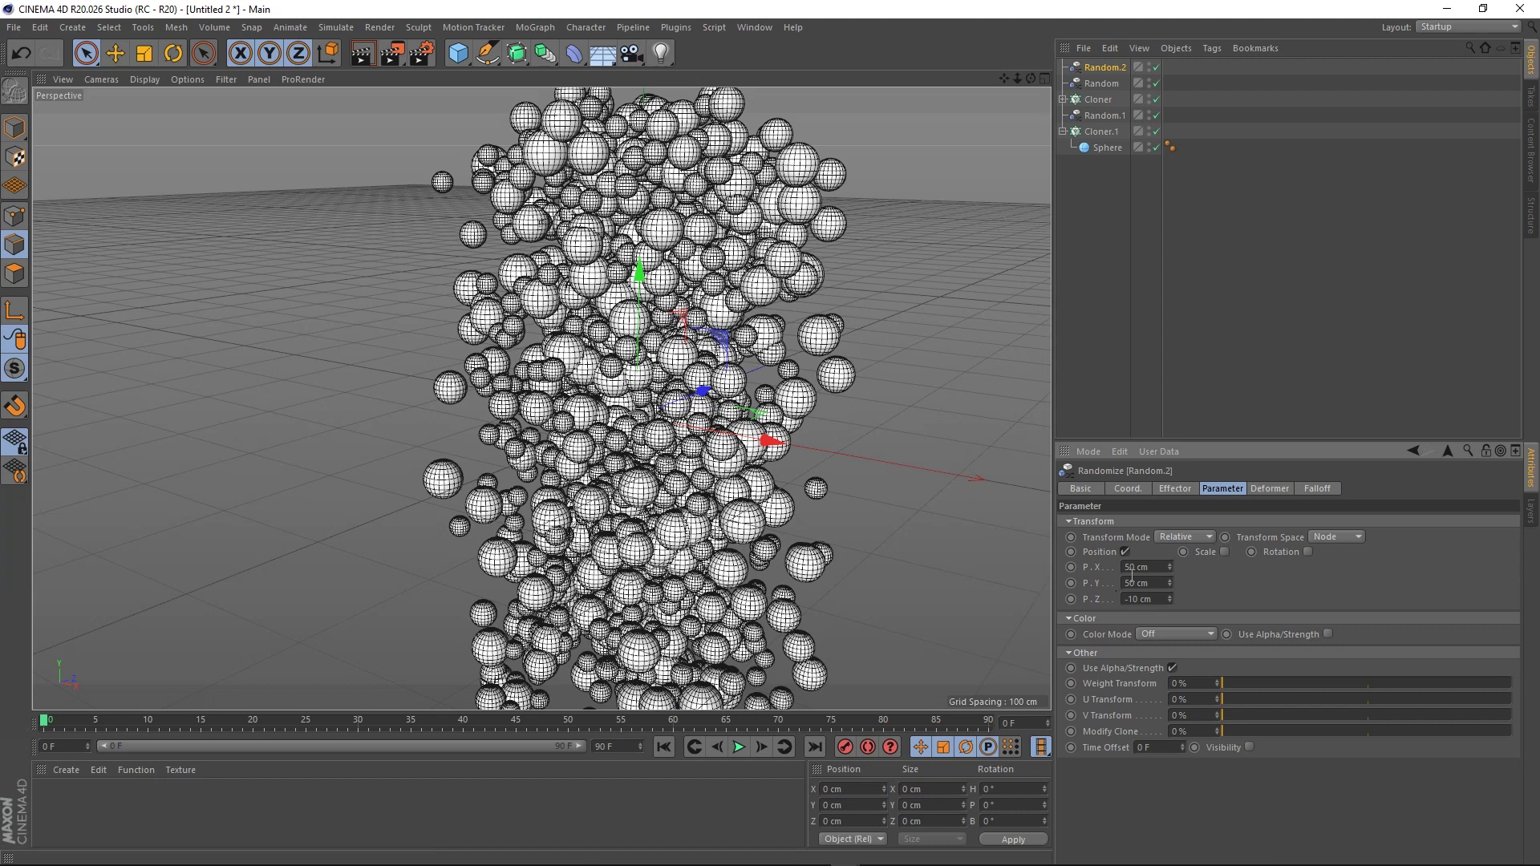
left_click_drag(1153, 583, 1102, 585)
type("35")
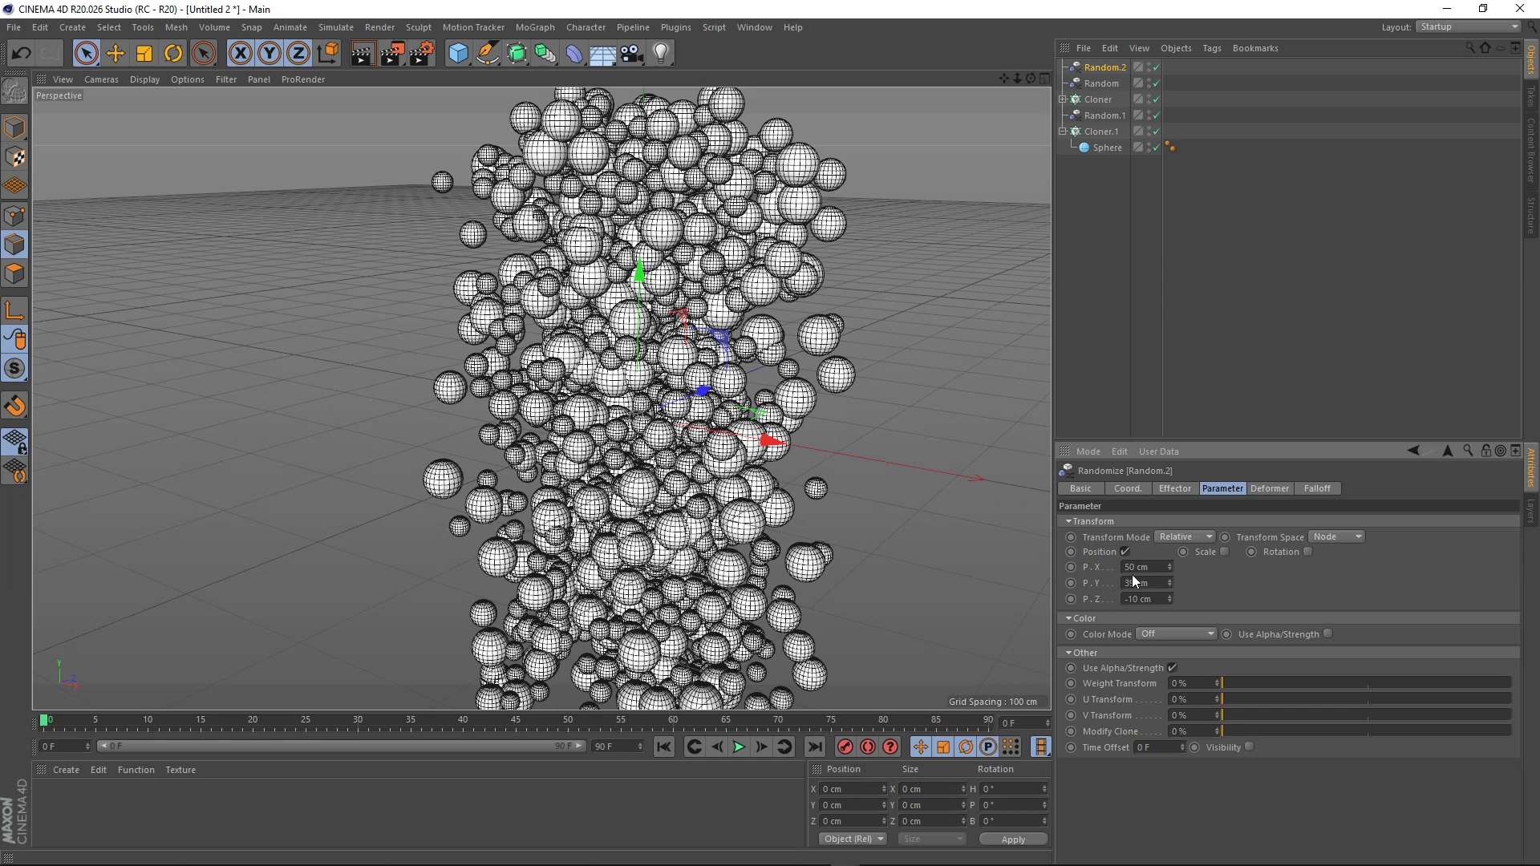
Enable uniform, absolute scale randomization on the Random.2 effector with a scale value of -0.5
left_click(1223, 552)
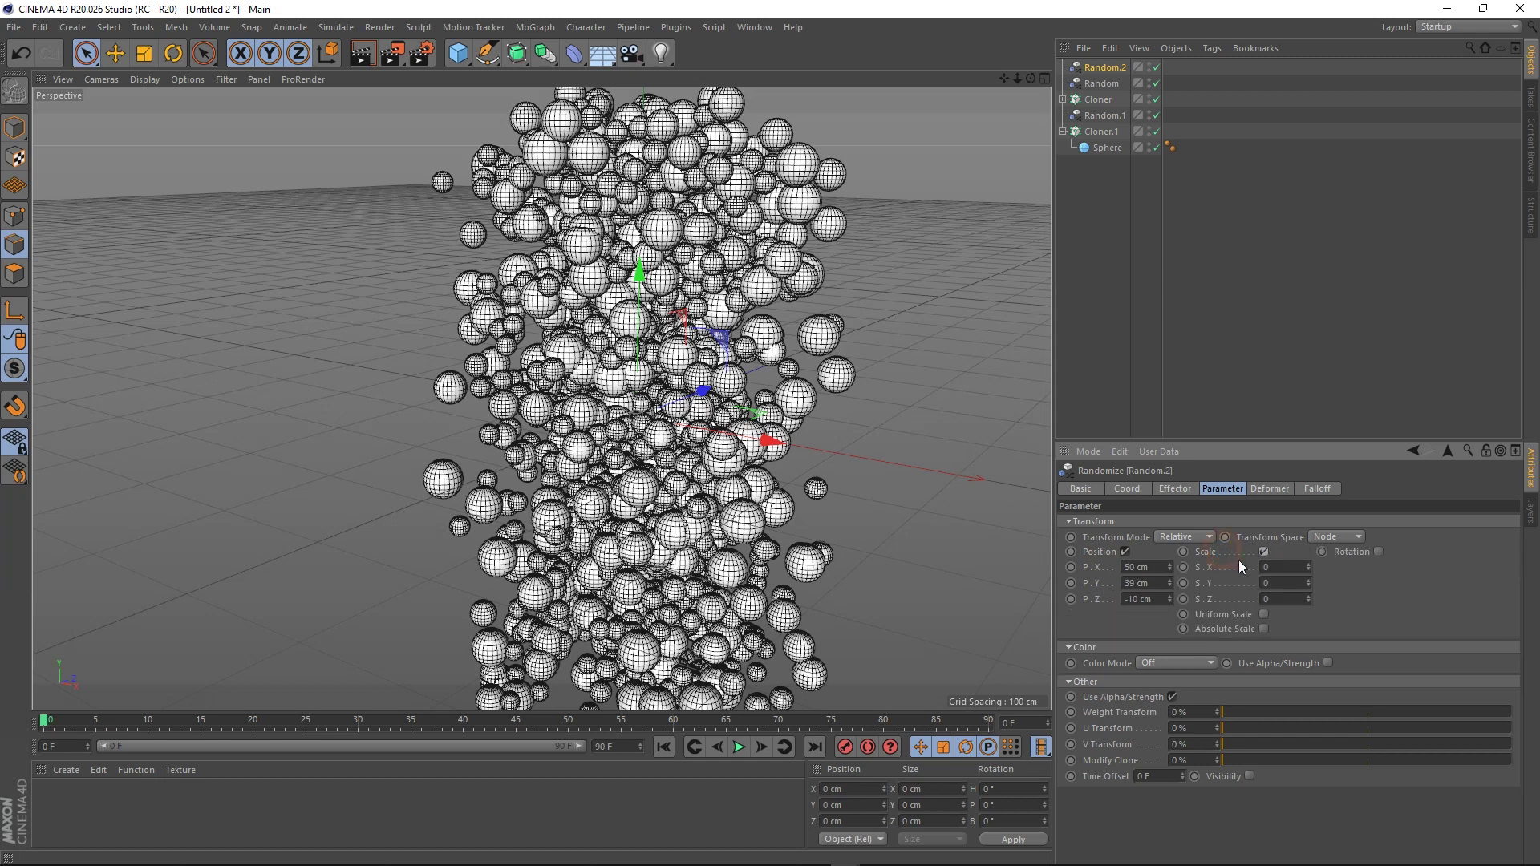
left_click(1263, 615)
double_click(1283, 566)
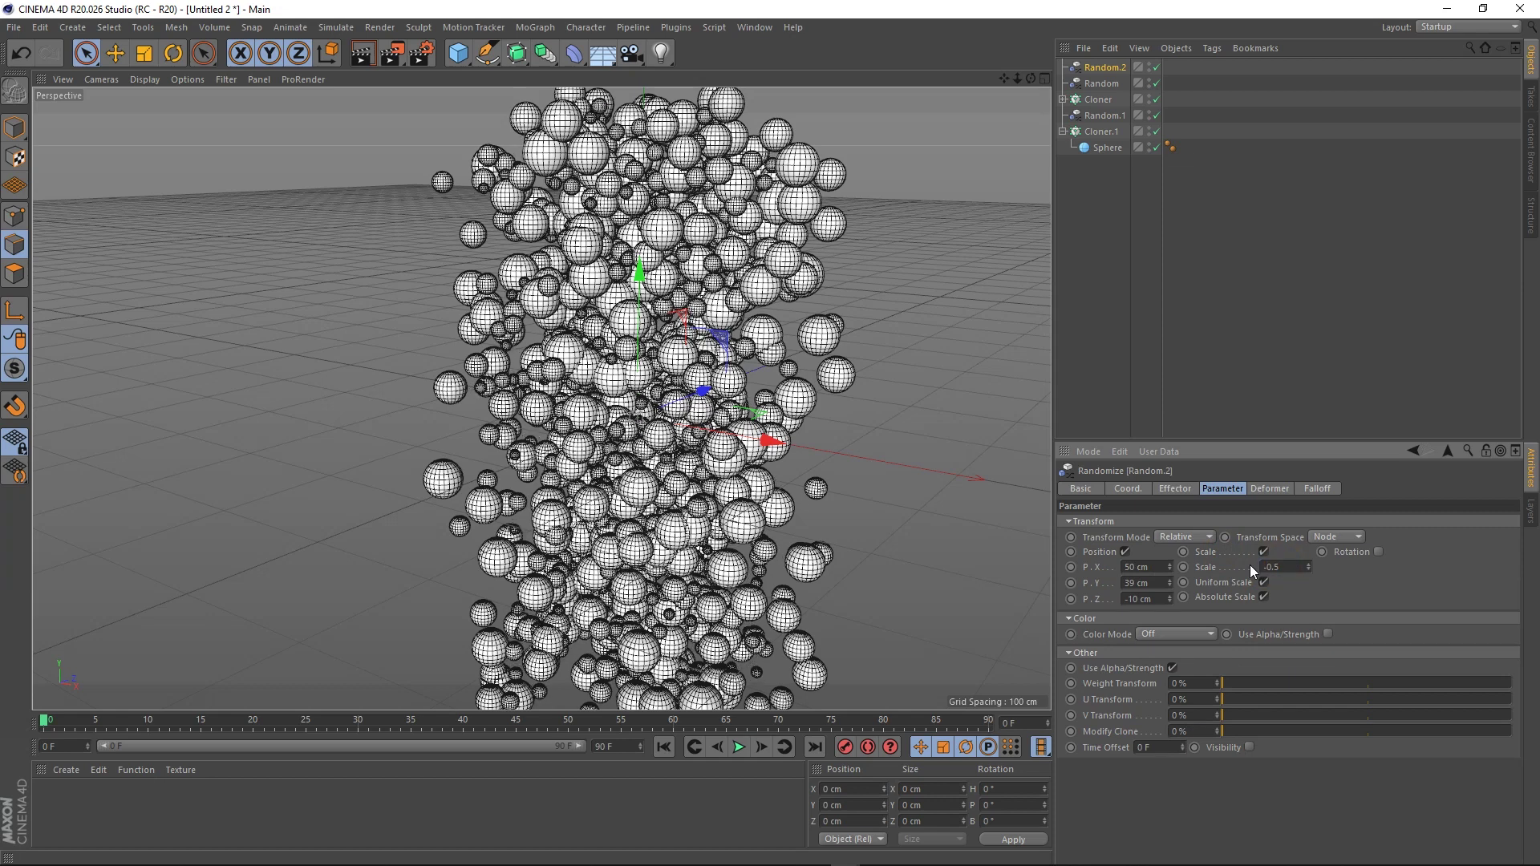
left_click_drag(686, 394, 713, 331, "alt")
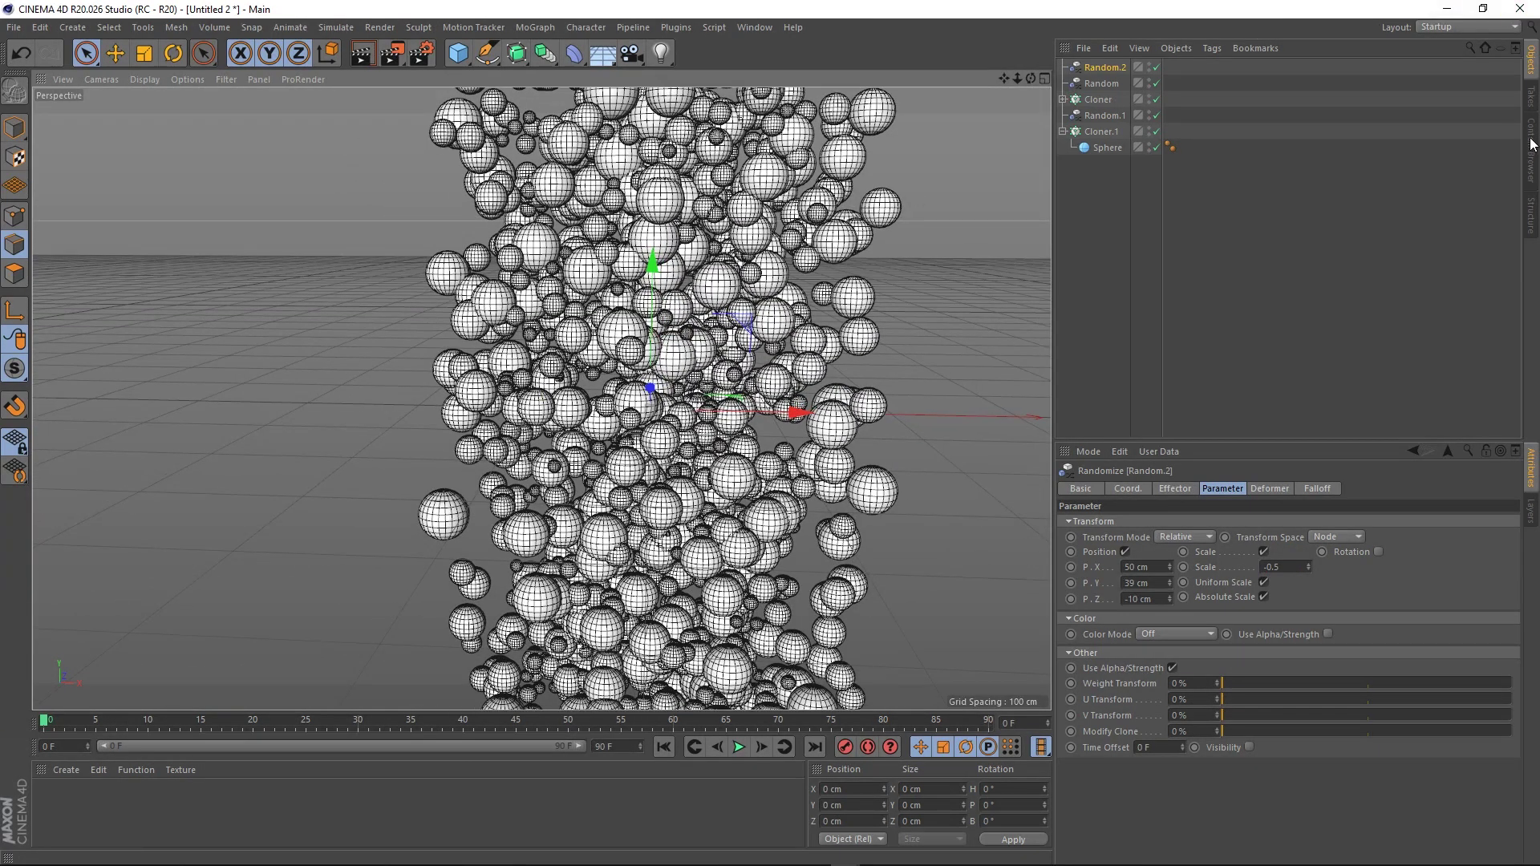
Switch to the 01.c4d project and copy its Scene rig Infinity Copilot group
key("v")
mouse_move(311, 417)
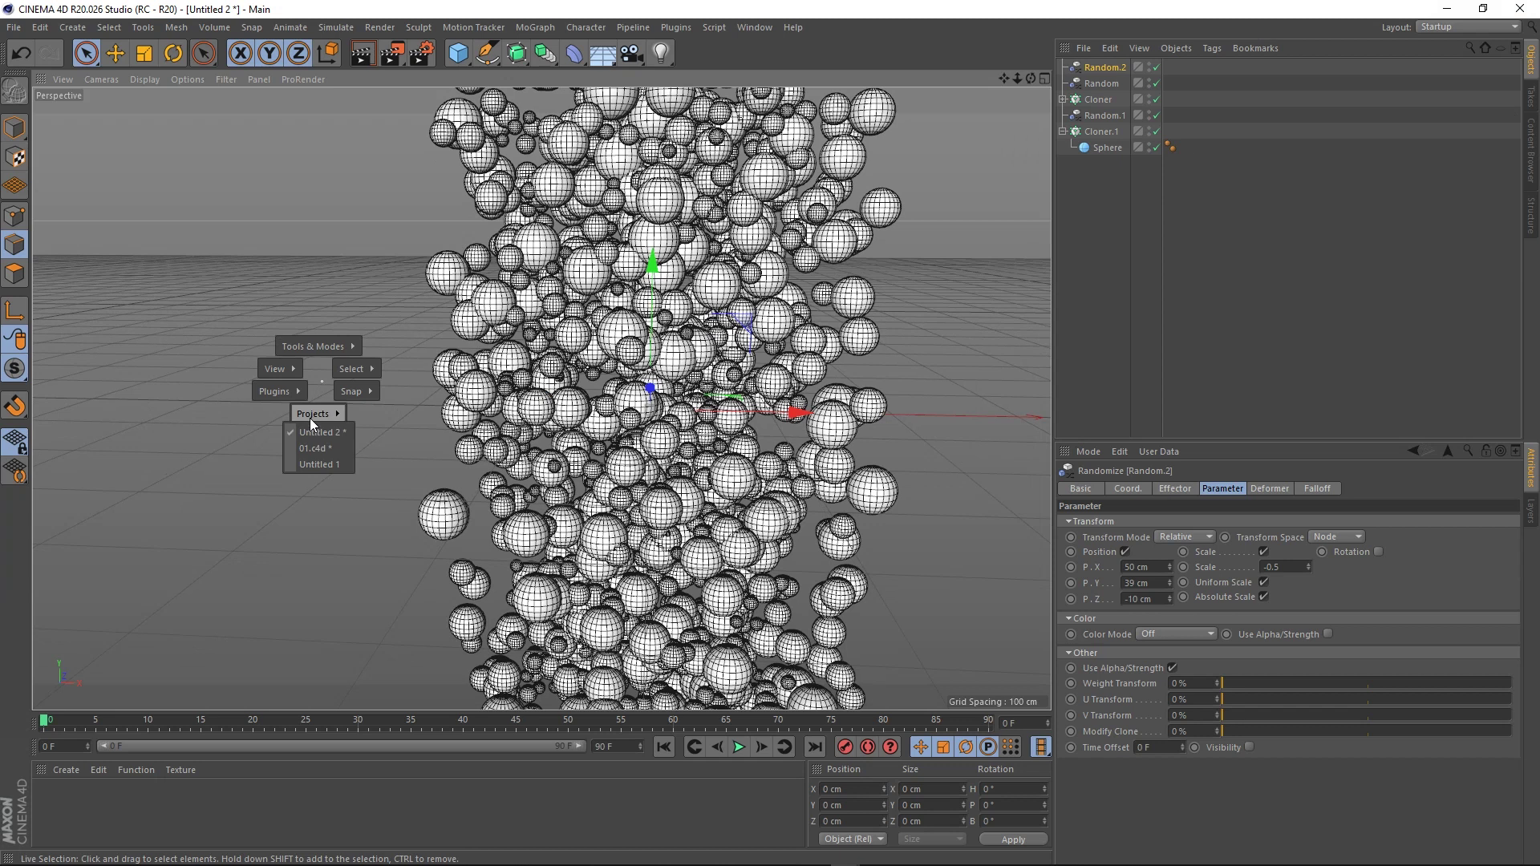
left_click(314, 464)
key("v")
mouse_move(812, 227)
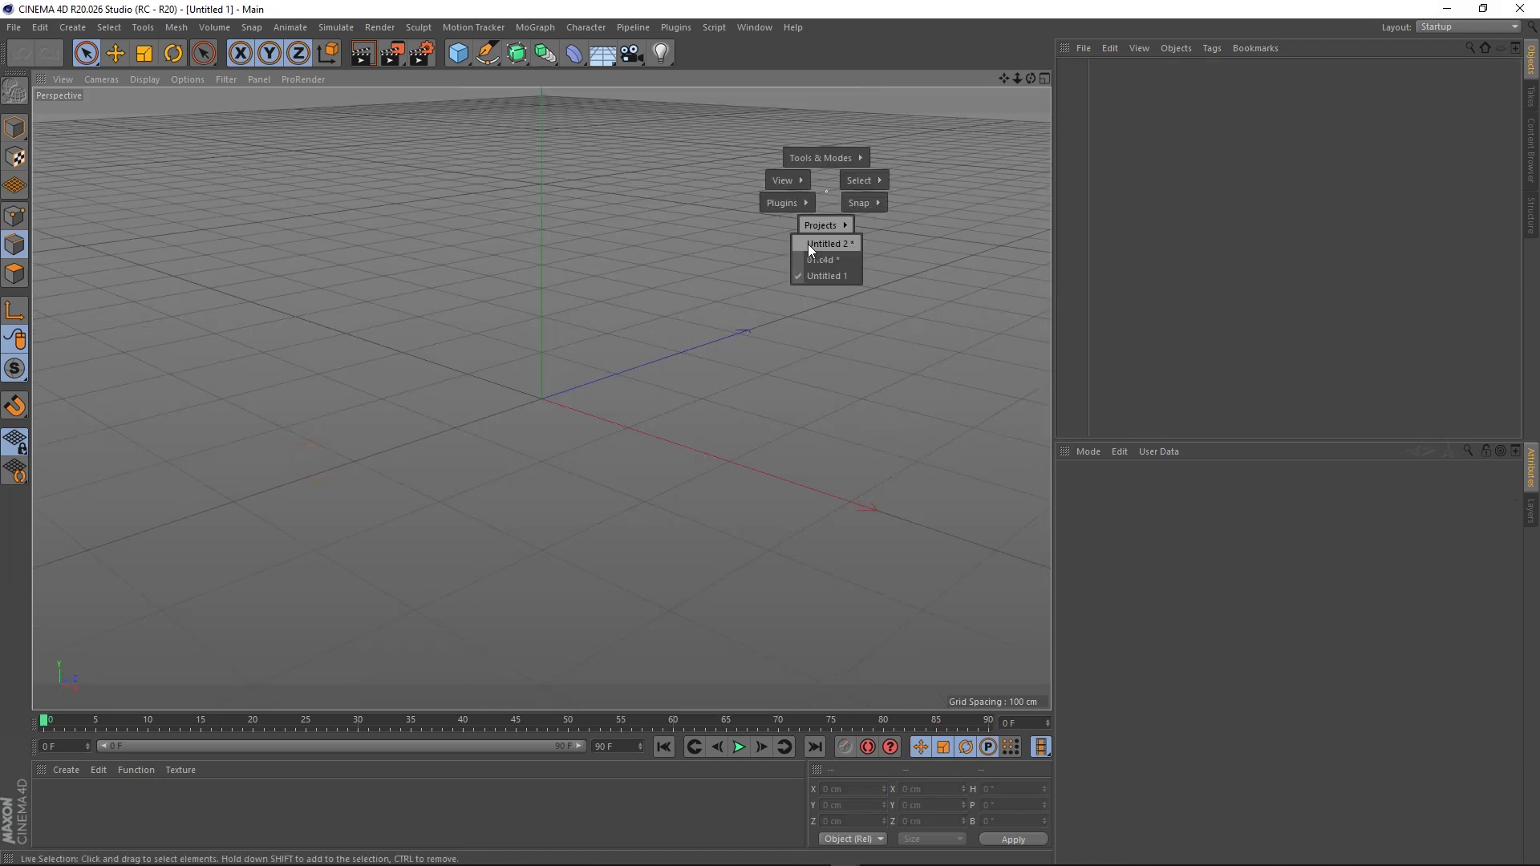
left_click(814, 259)
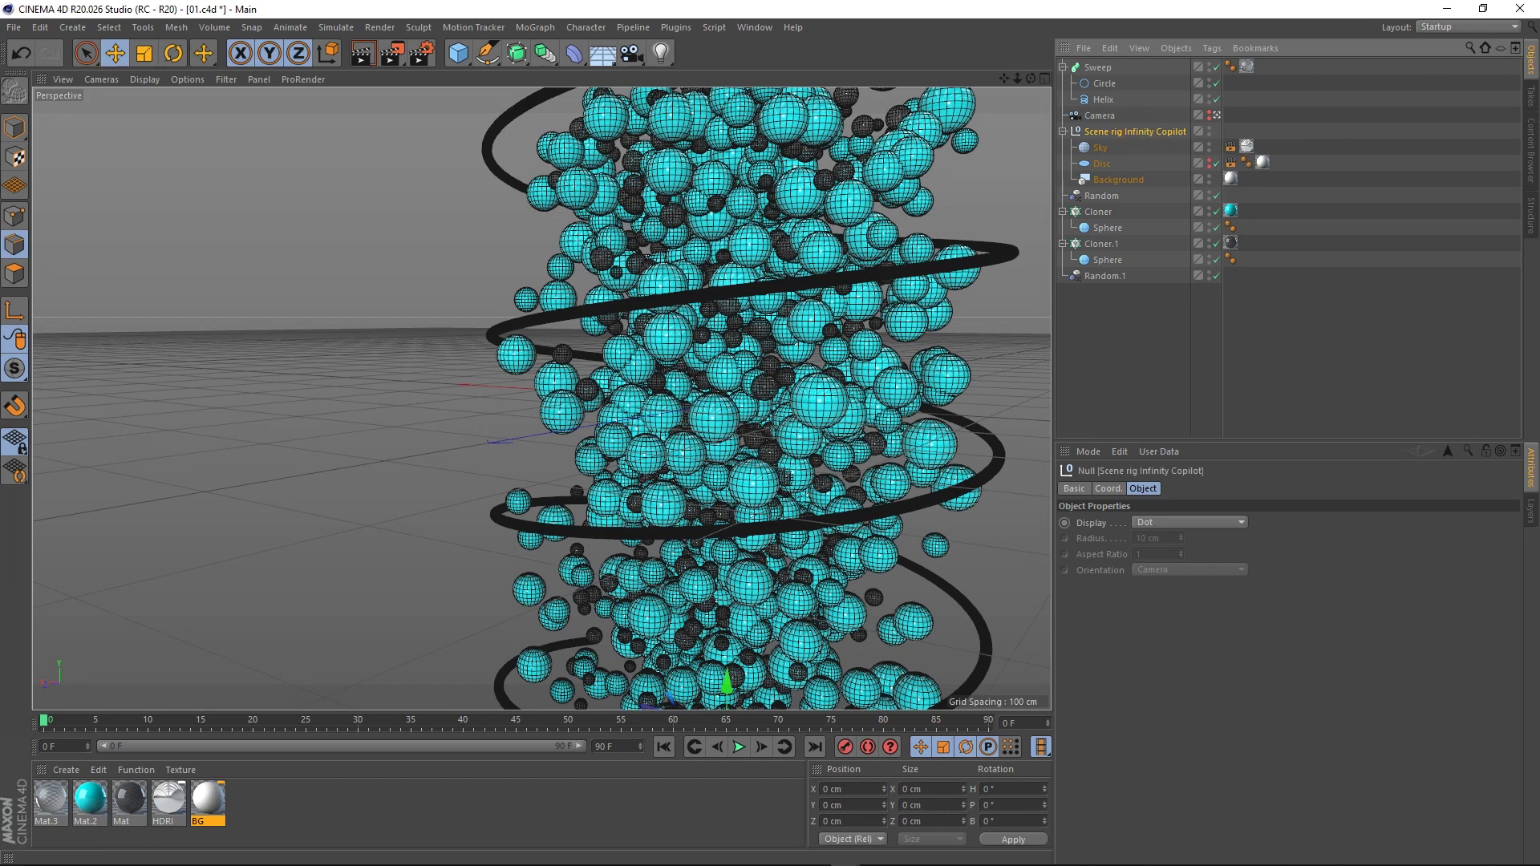
left_click(1530, 149)
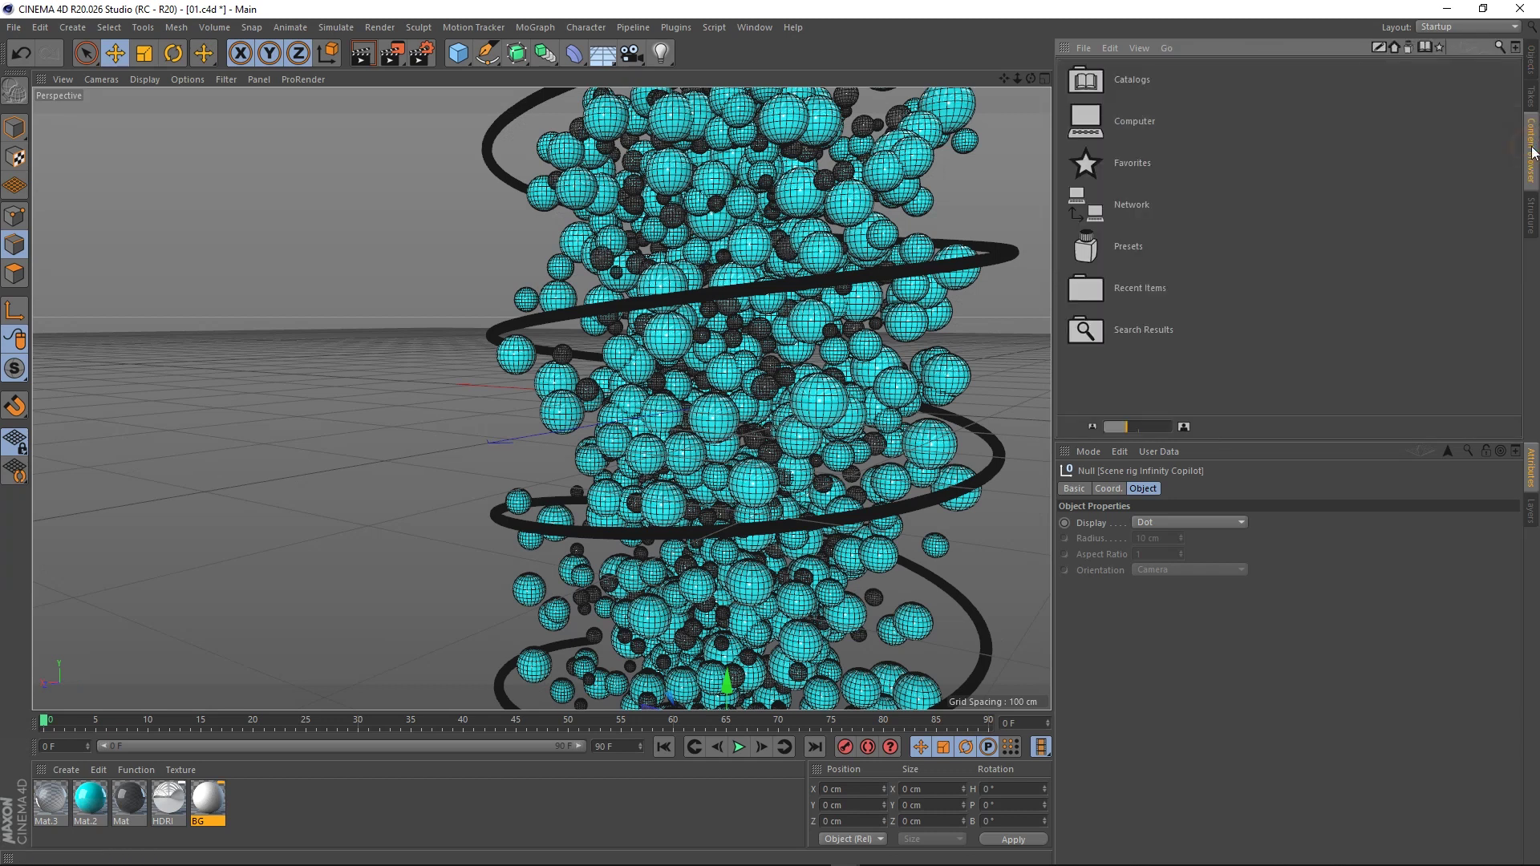
left_click(1530, 67)
Return to the Untitled 2 project and paste the Scene rig Infinity Copilot group into the scene
key("v")
mouse_move(667, 238)
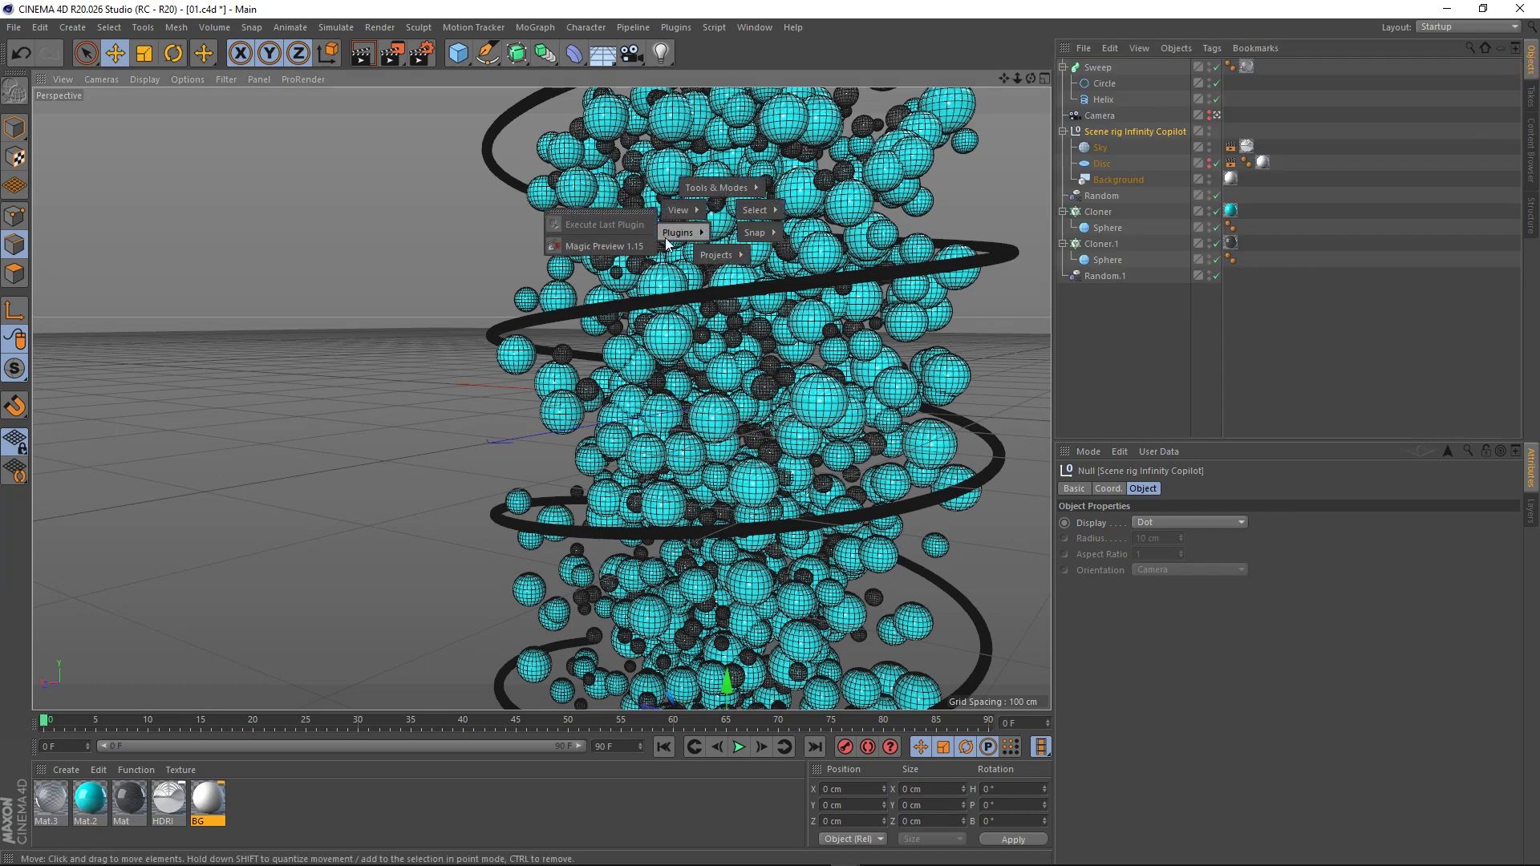
mouse_move(718, 254)
left_click(725, 273)
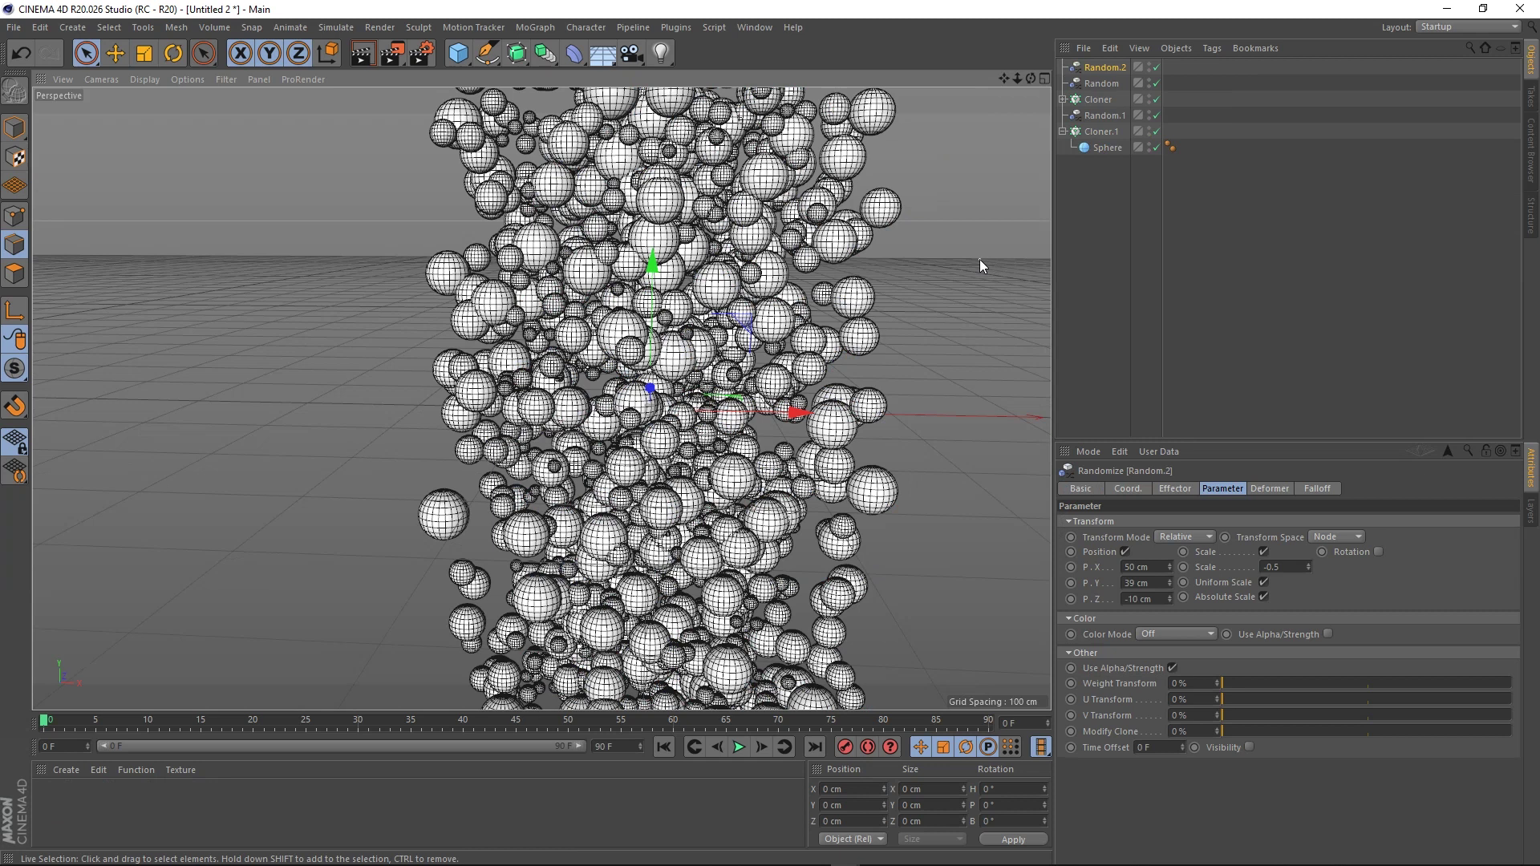
key("ctrl+v")
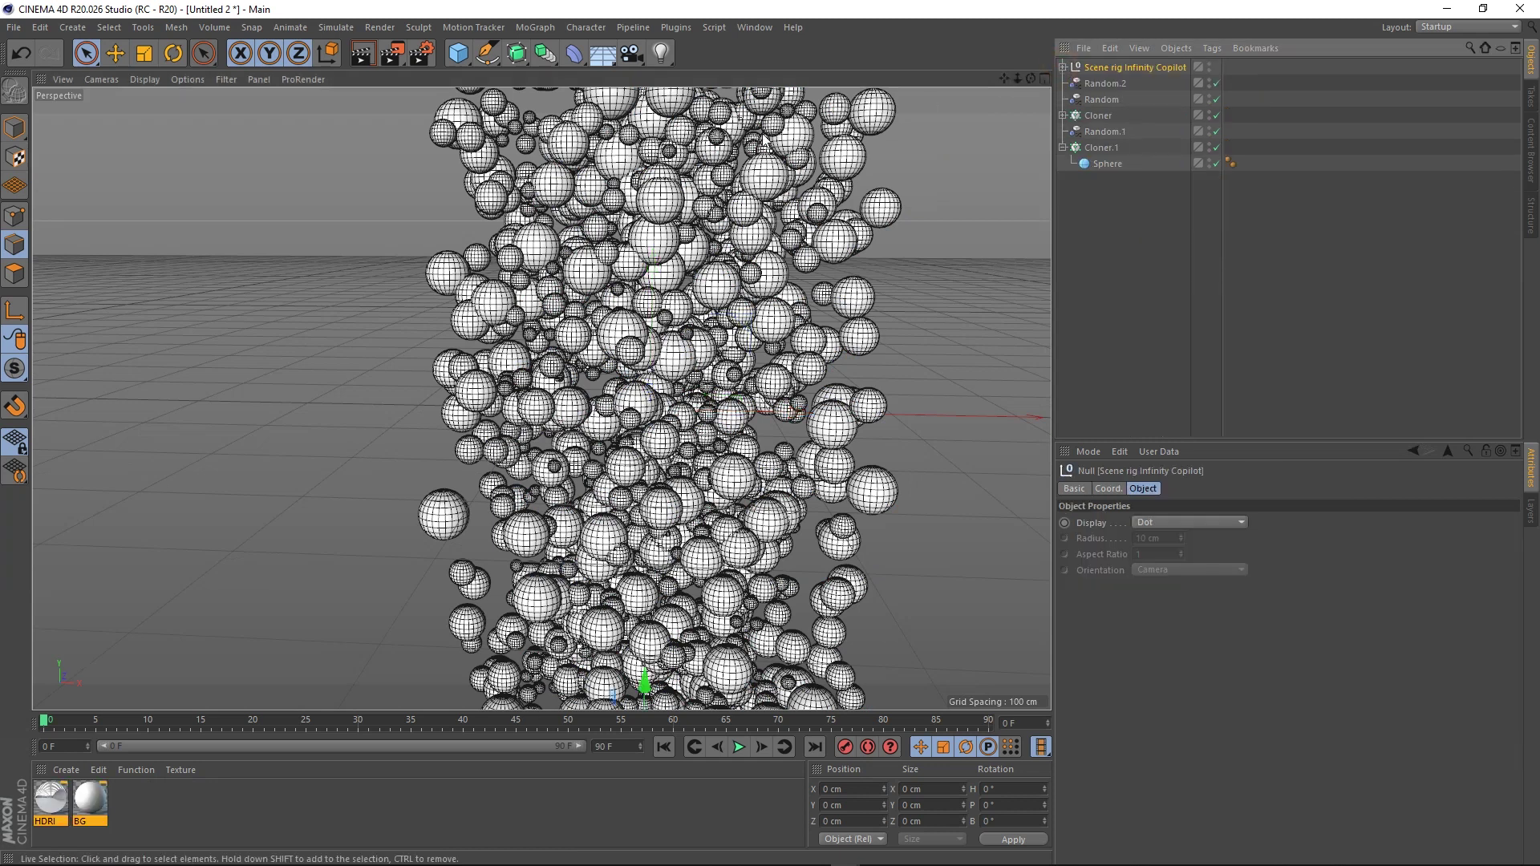
Add the Ambient Occlusion and Global Illumination effects to the render settings
left_click(419, 55)
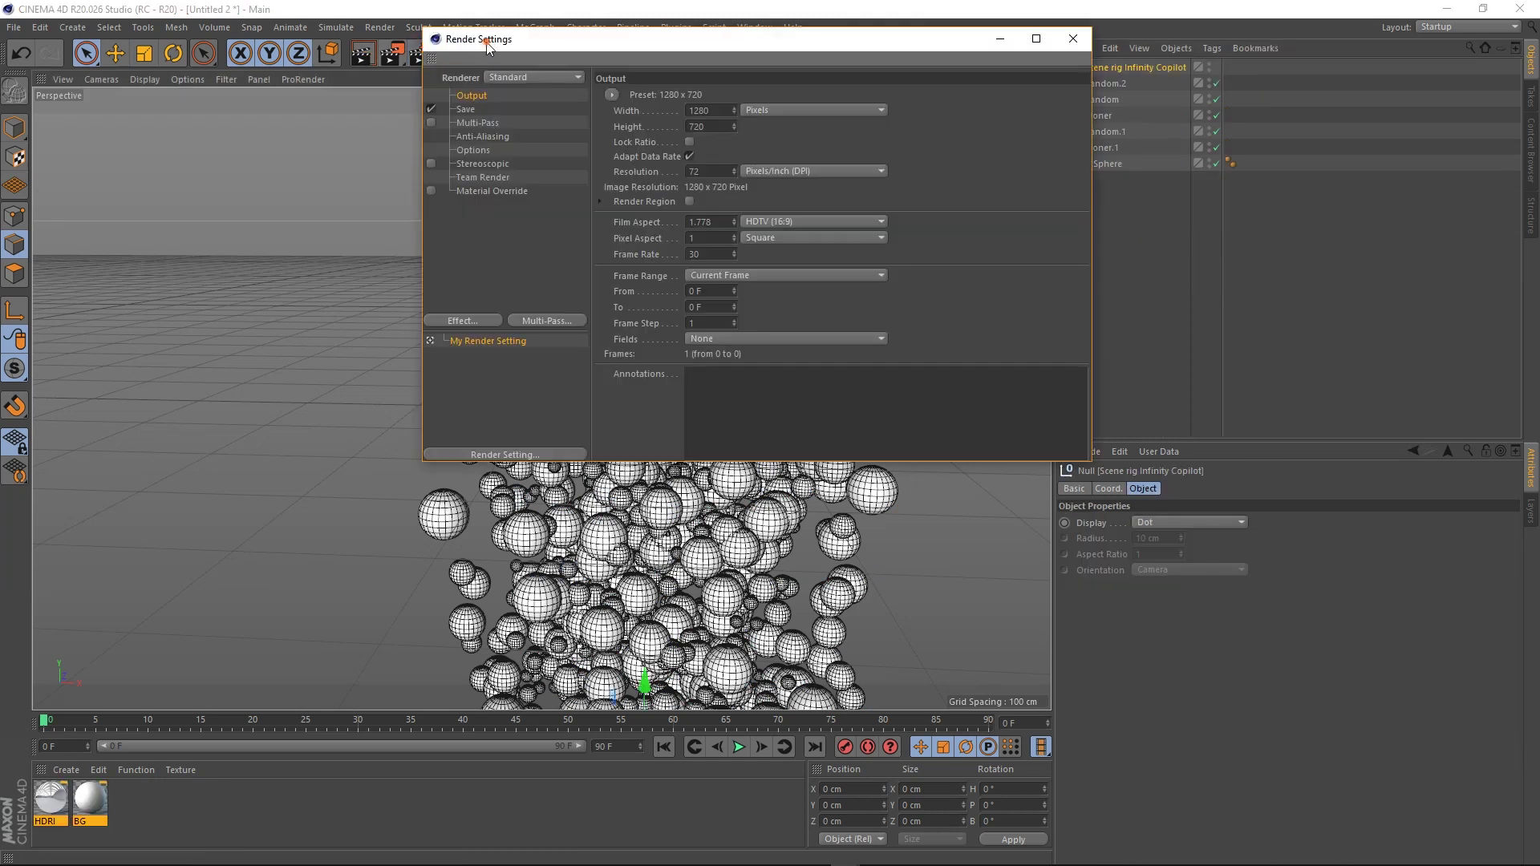
left_click_drag(481, 38, 143, 83)
left_click(108, 366)
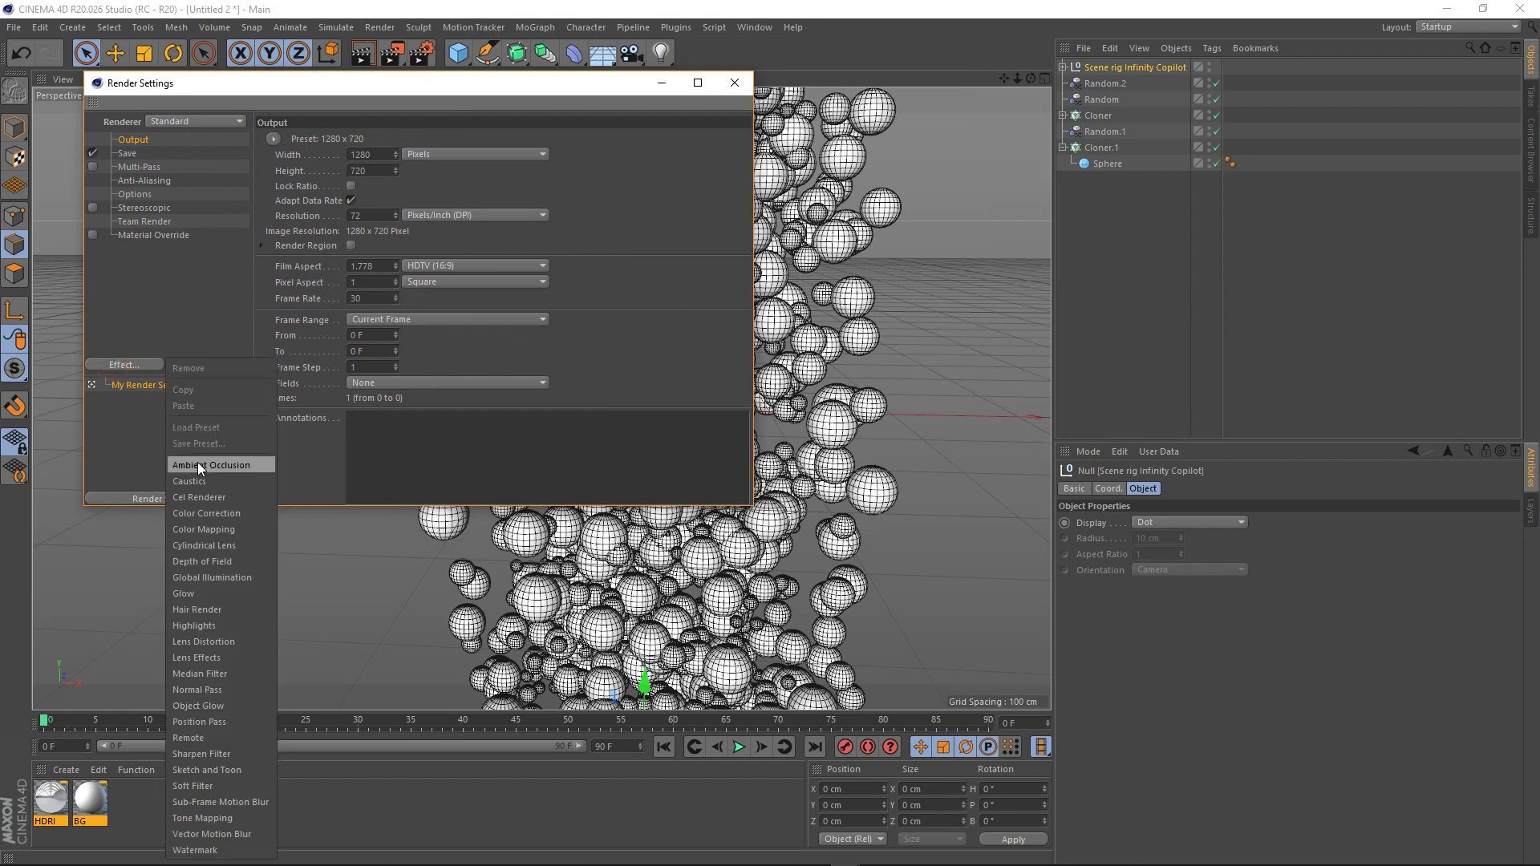
left_click(198, 462)
left_click(133, 363)
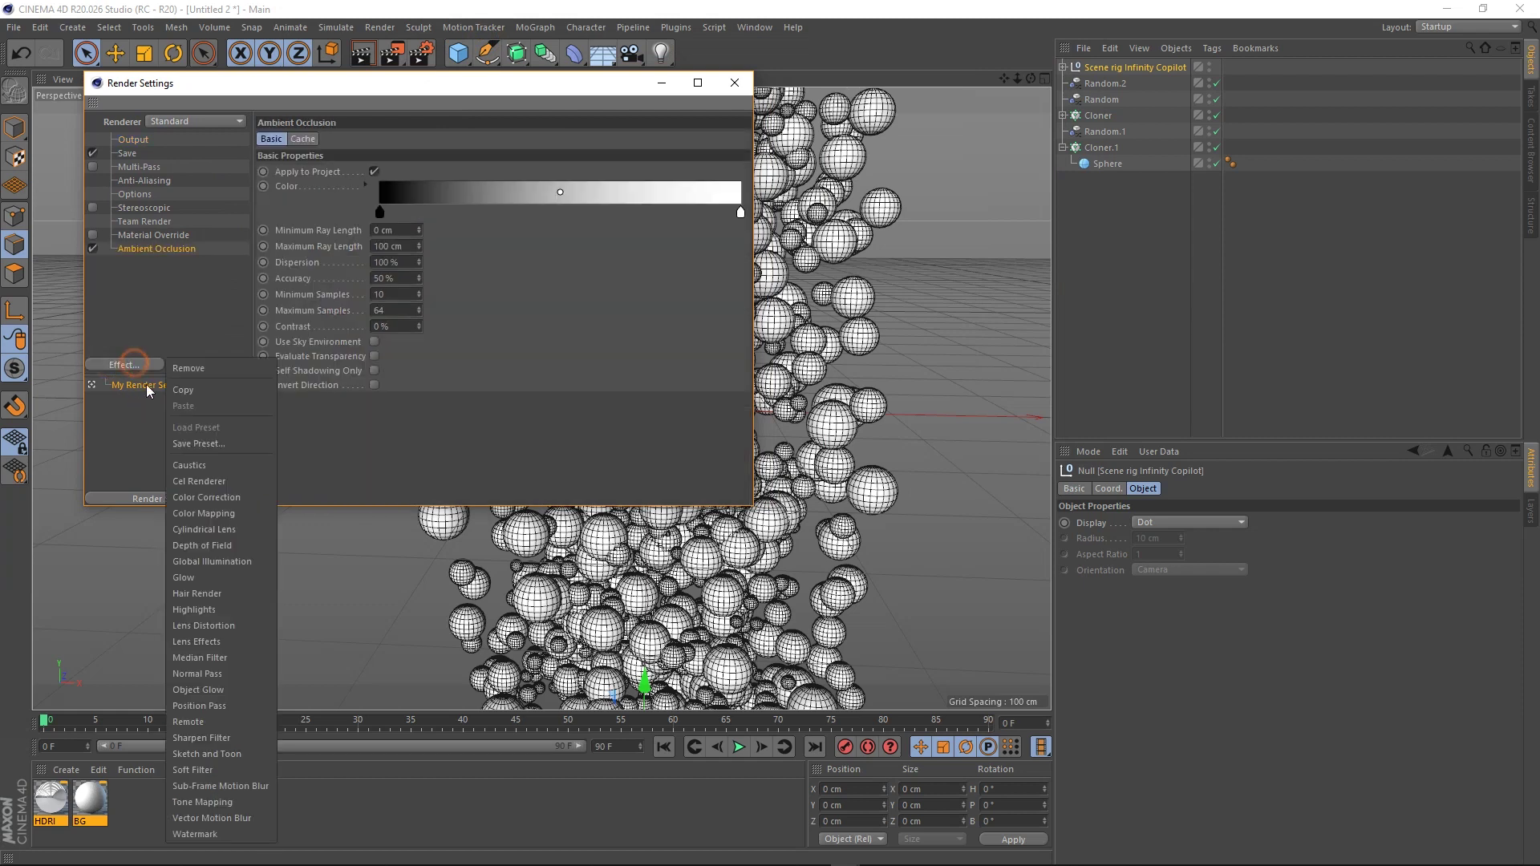
left_click(210, 561)
left_click(661, 86)
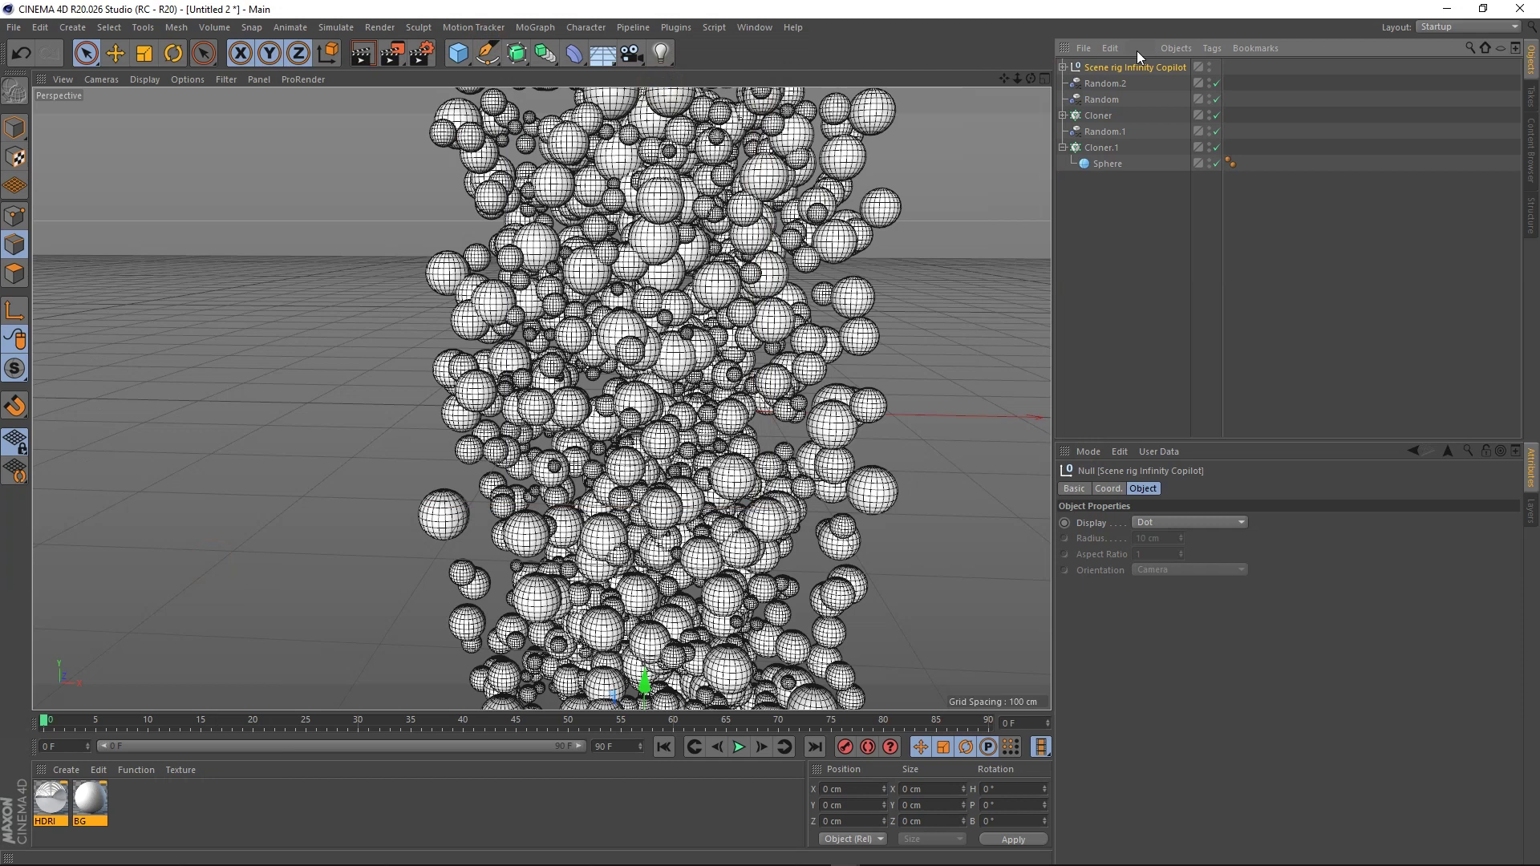
Render the scene to the Picture Viewer and inspect the lit sphere column
left_click(392, 53)
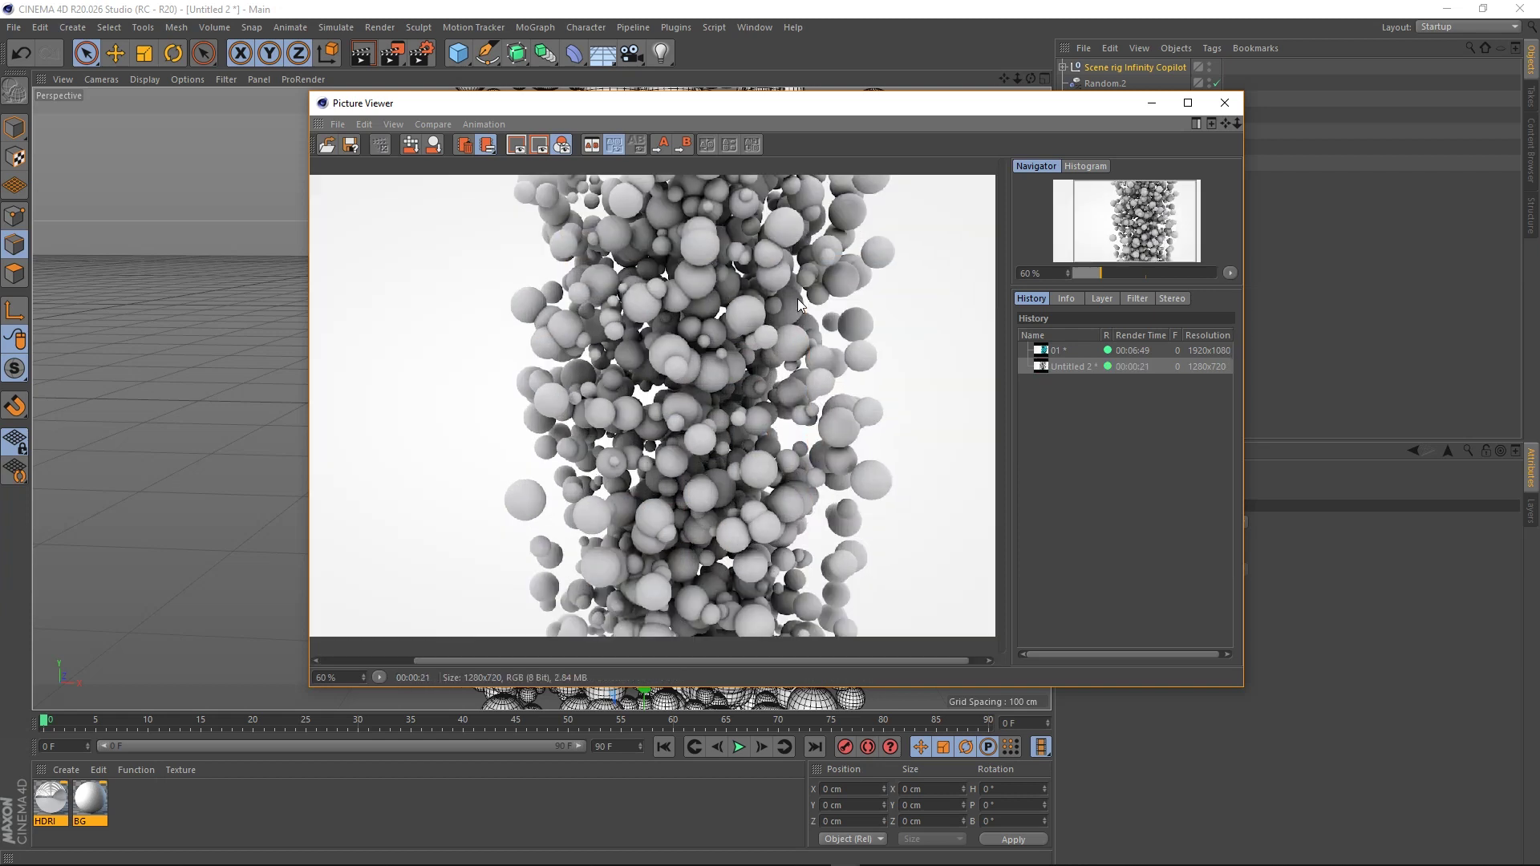
scroll(806, 303, "up", 1)
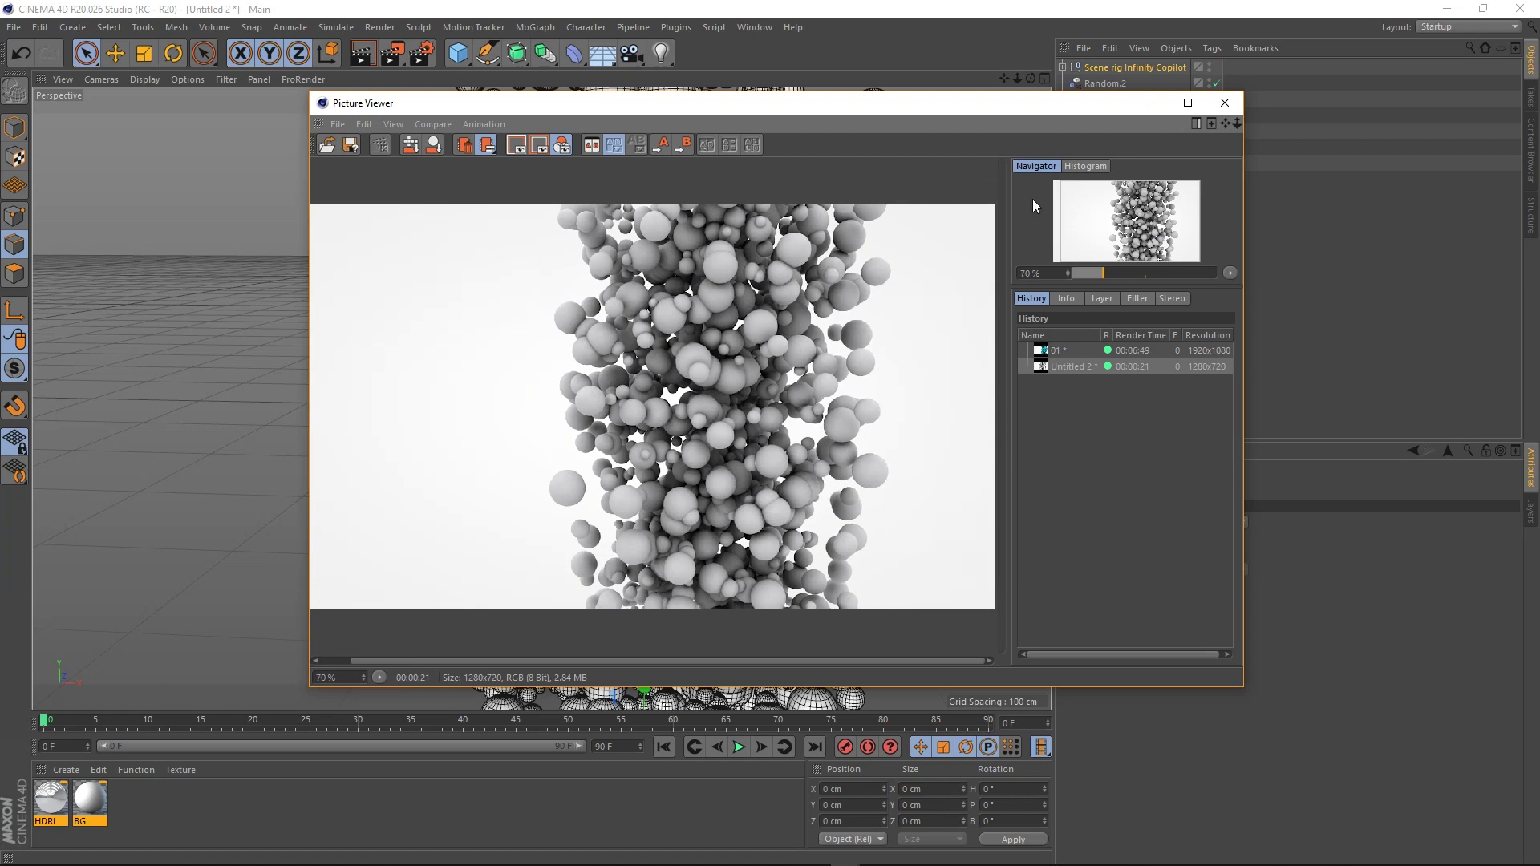
left_click(1152, 105)
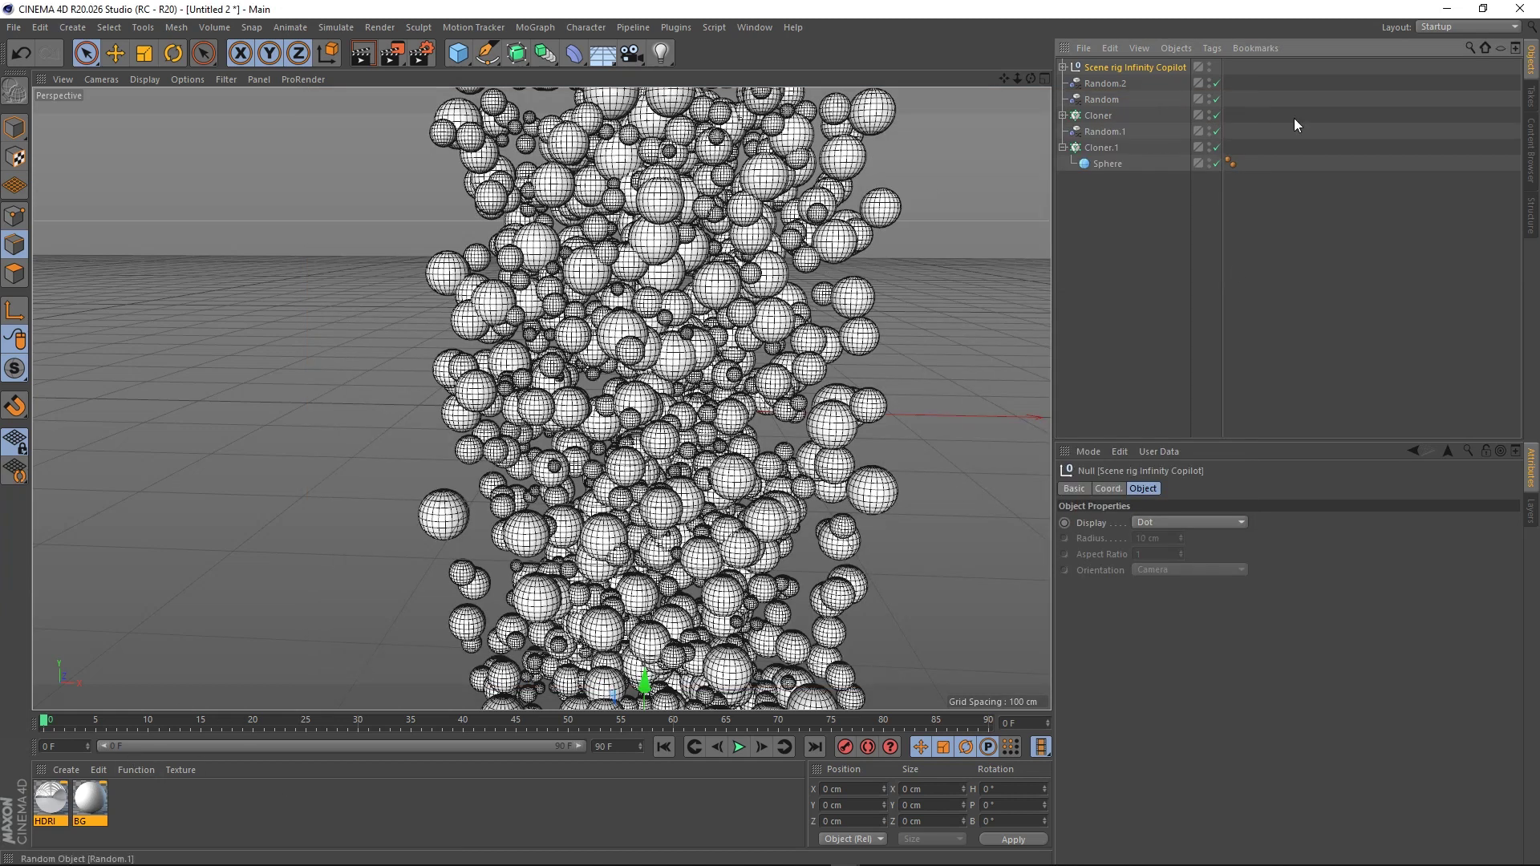
Create a new material and open it for editing
double_click(142, 818)
left_click(48, 809)
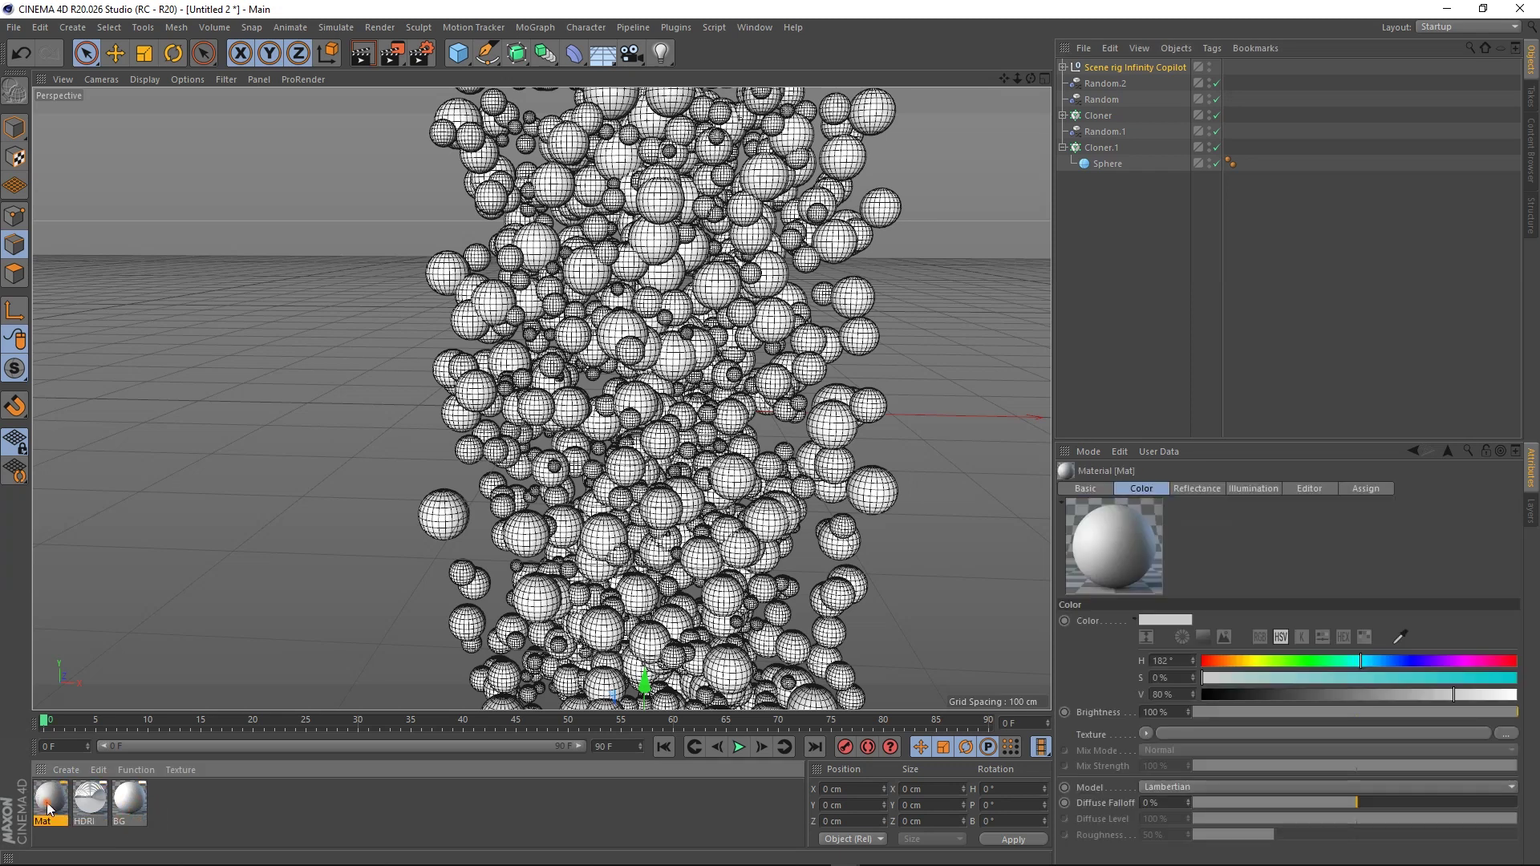
double_click(51, 799)
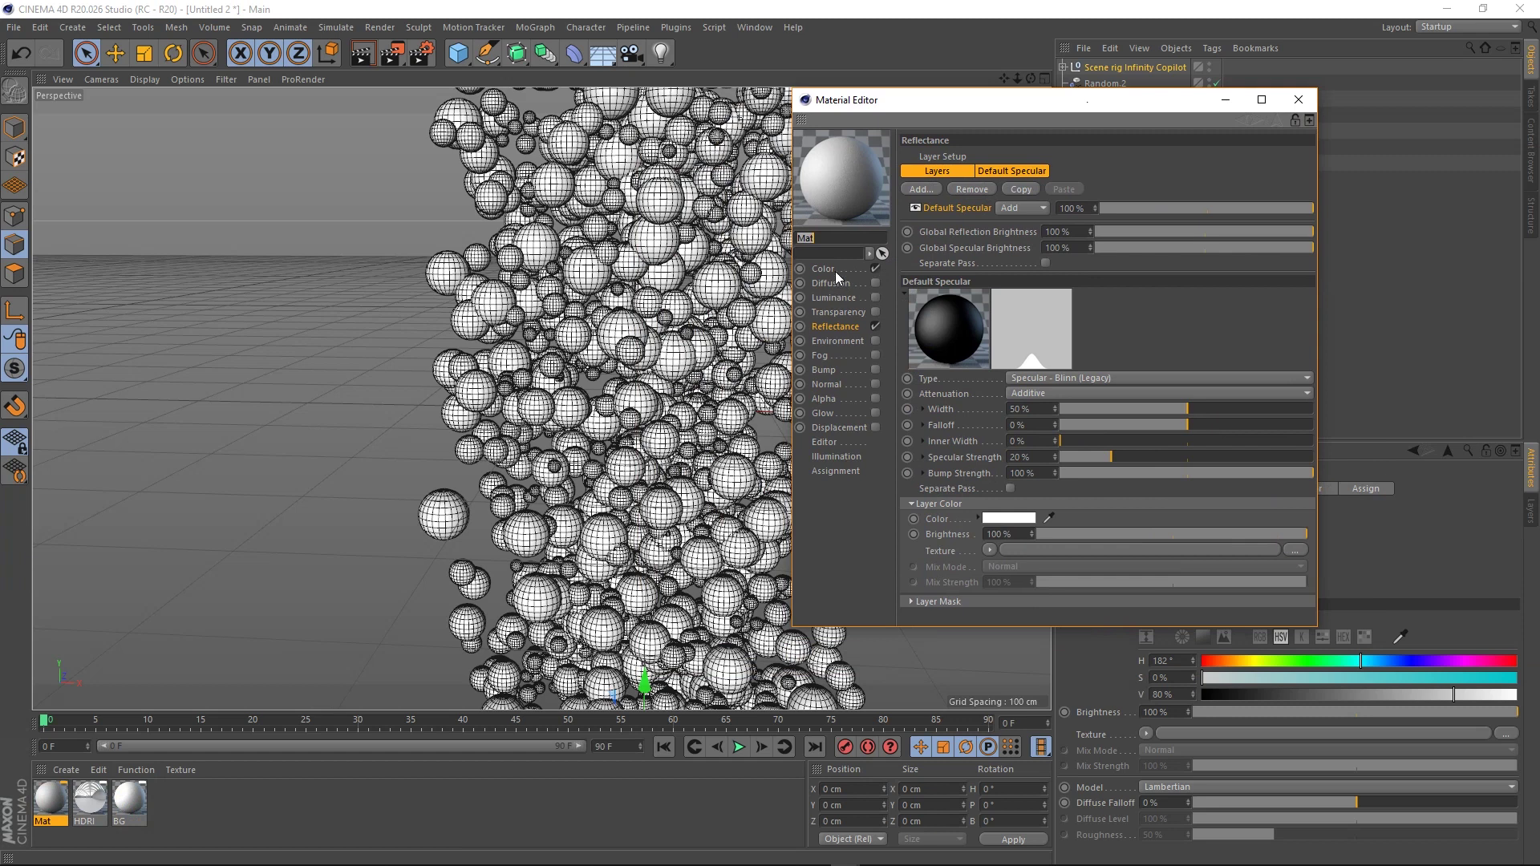
Set the new material's color to pure red with hue 0°, saturation 100% and value 100%
left_click(832, 269)
left_click_drag(1191, 195, 1042, 201)
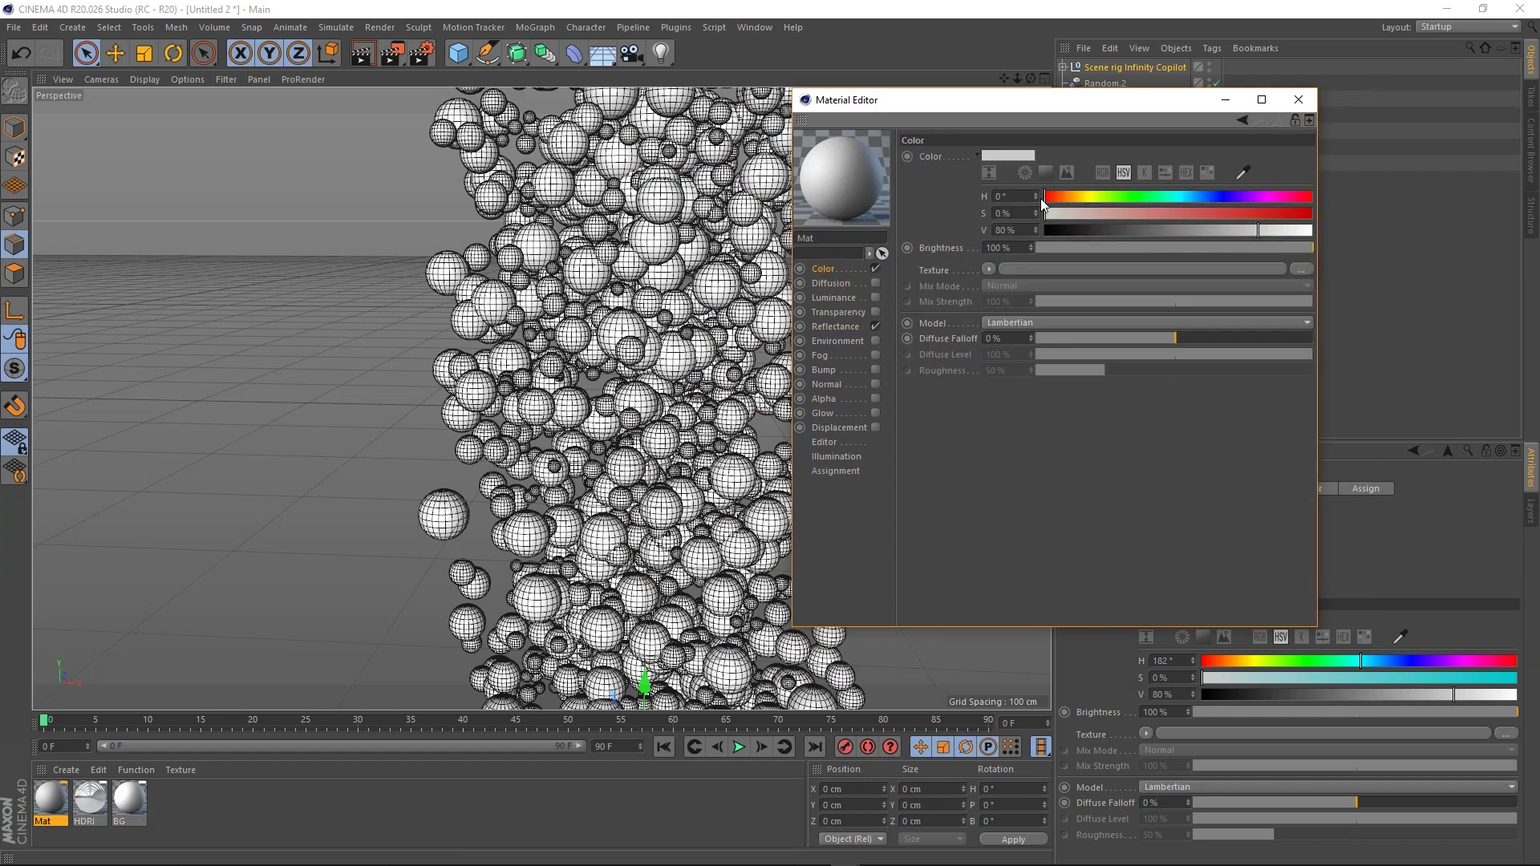
left_click(1293, 214)
left_click(1312, 213)
left_click_drag(1271, 229, 1303, 231)
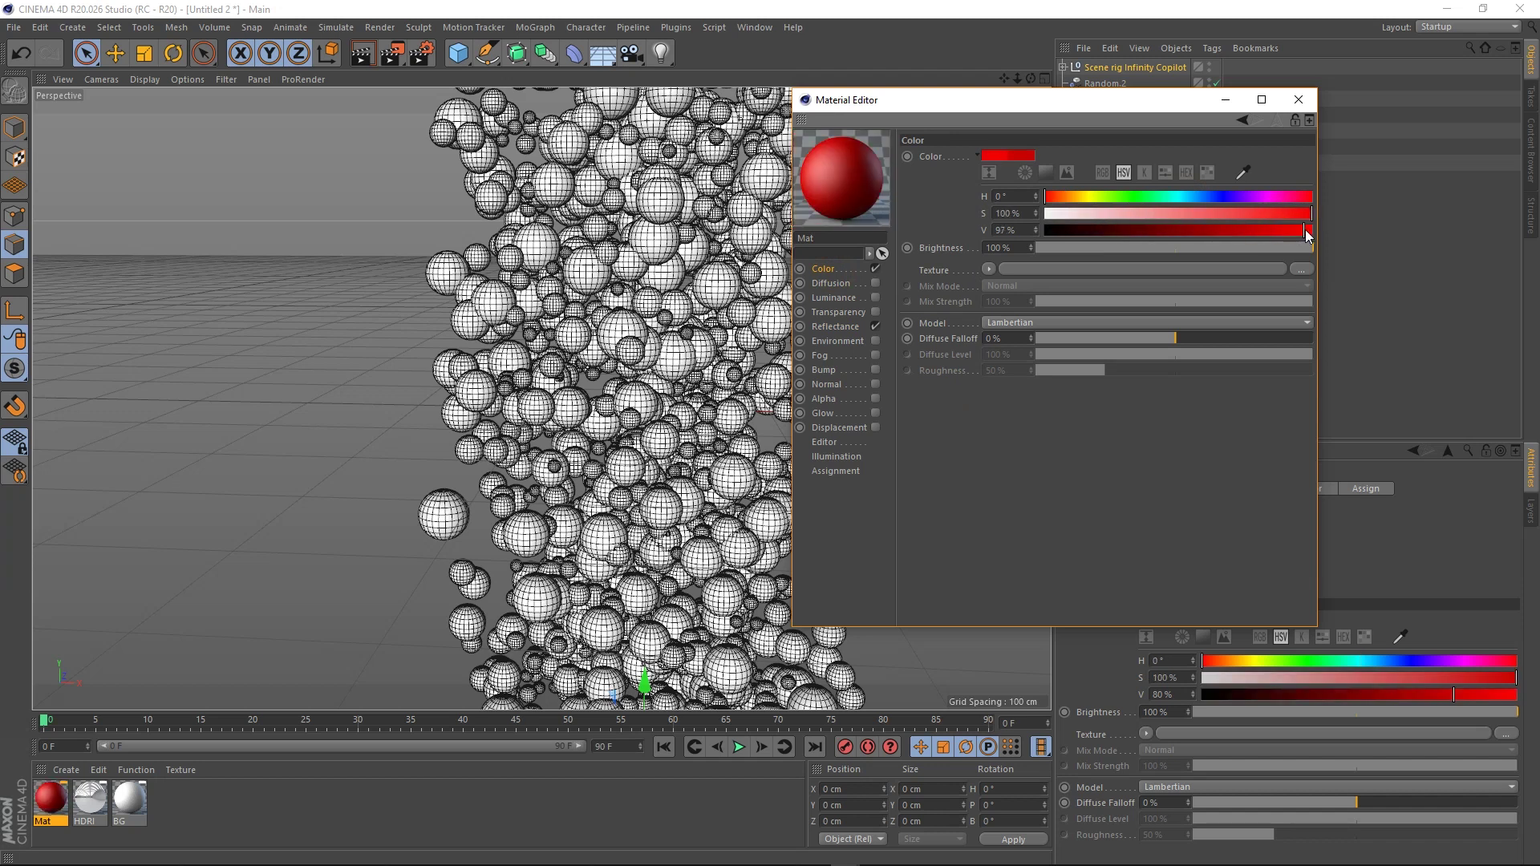
left_click(1312, 229)
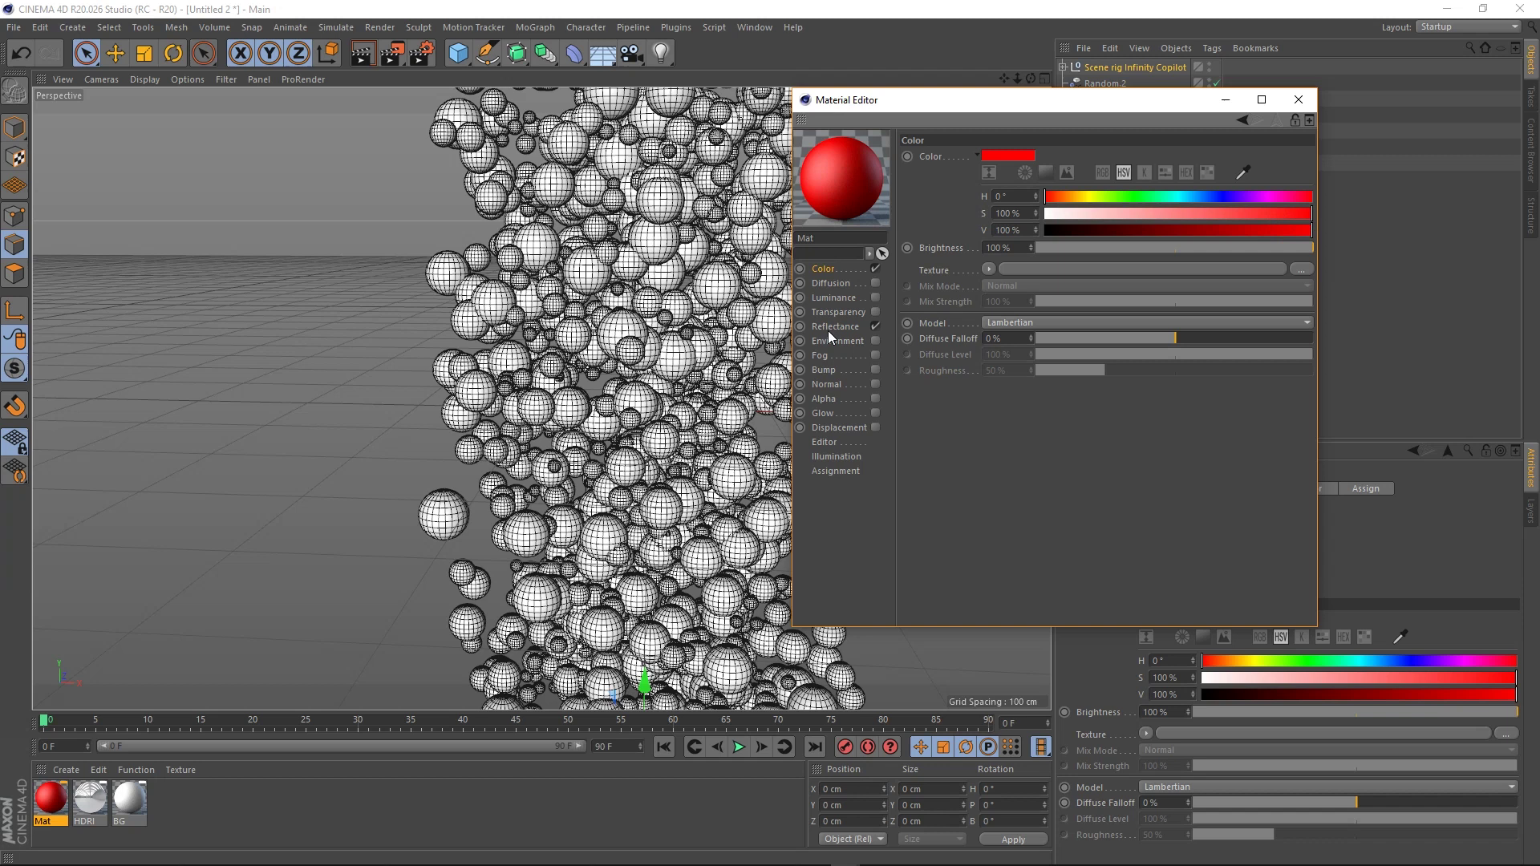
Change the red material's default specular reflectance layer to the GGX type with 100% reflection strength
left_click(829, 328)
left_click(1038, 376)
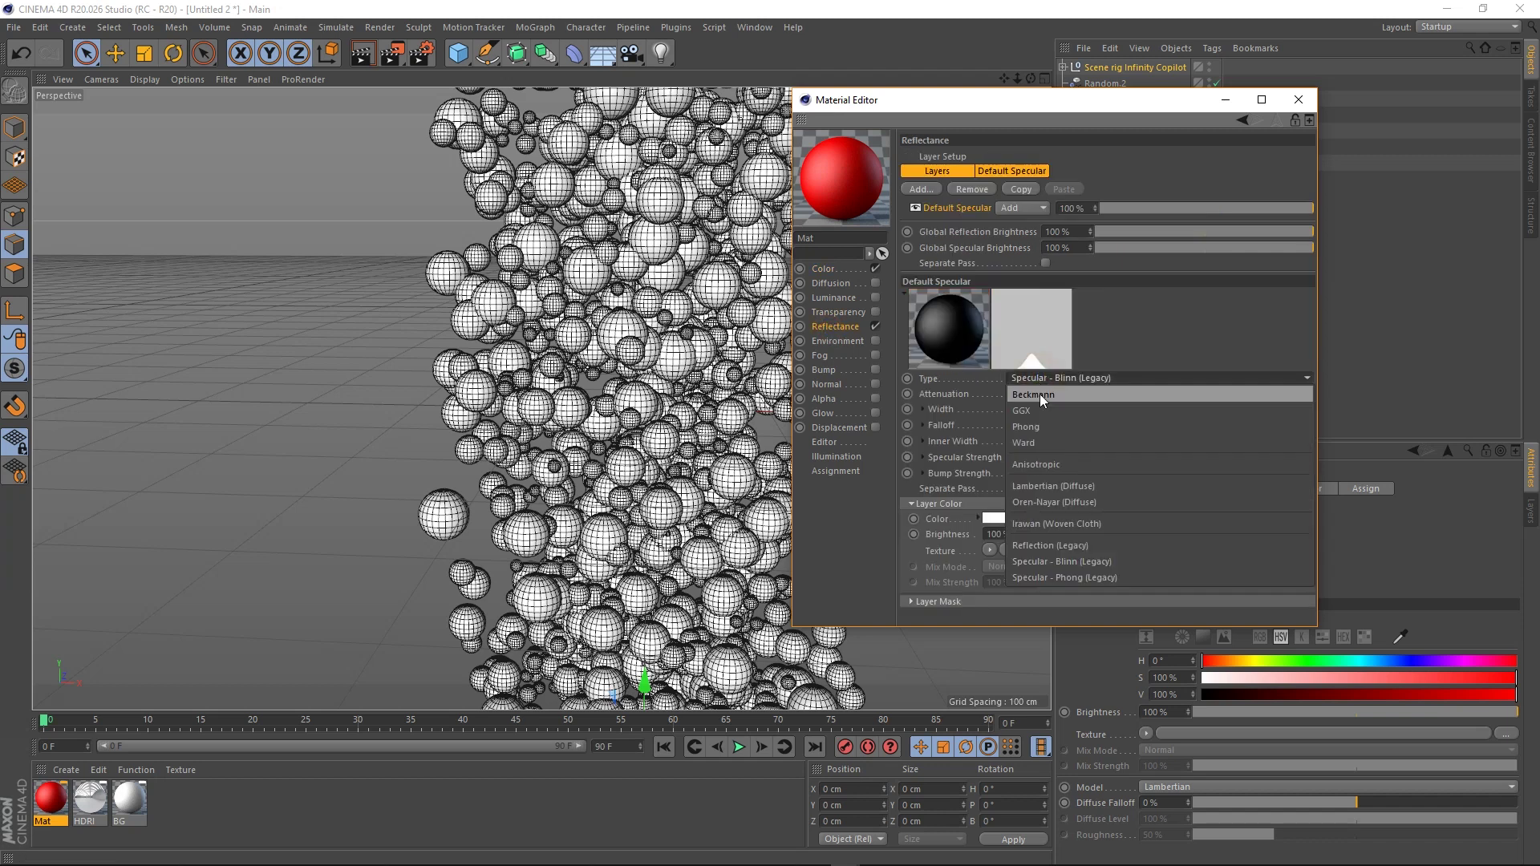
left_click(1051, 411)
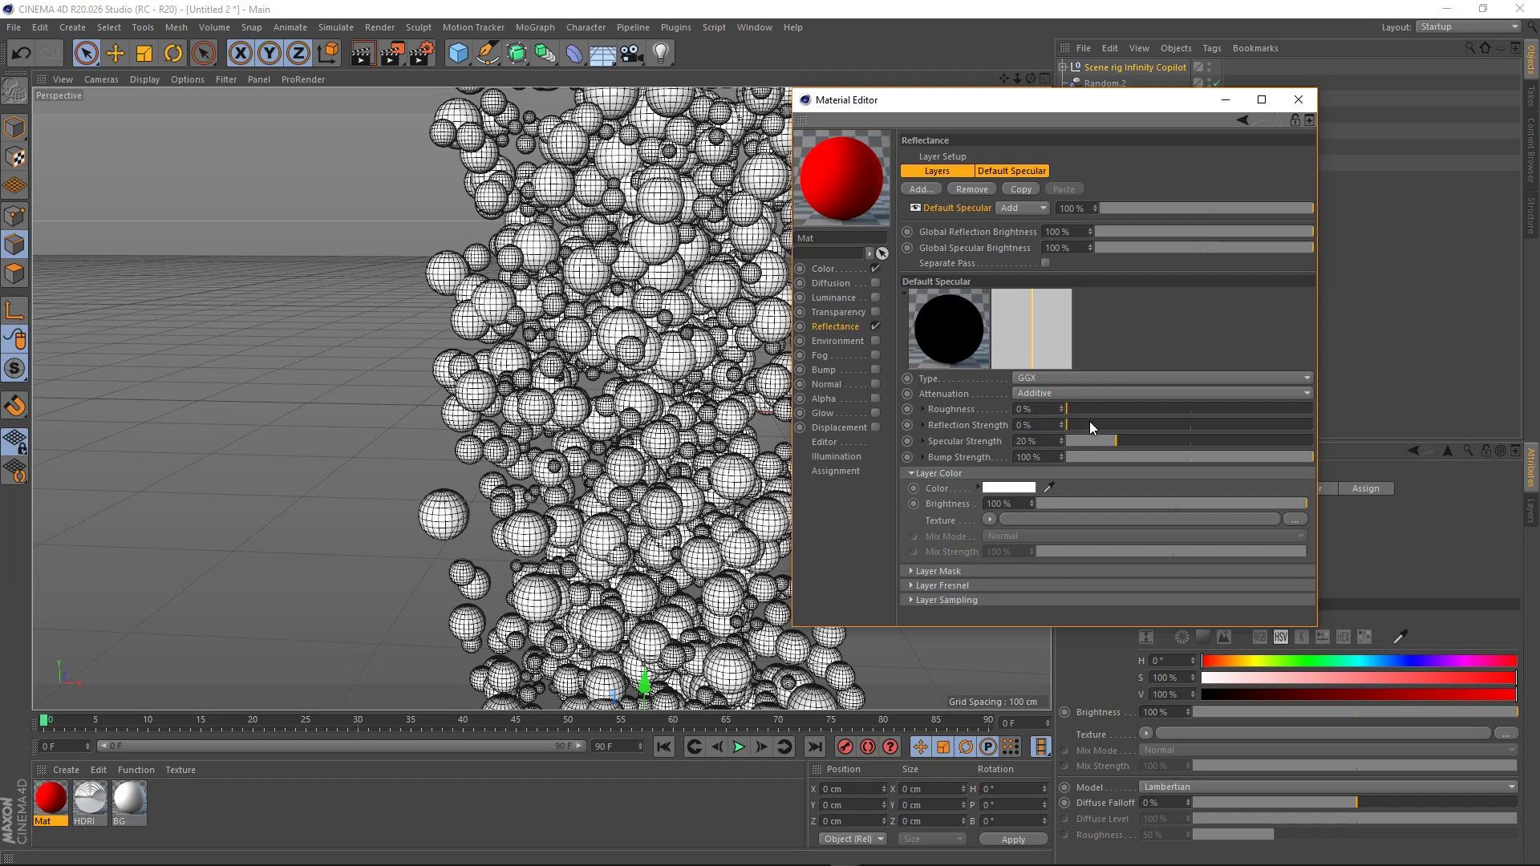
left_click_drag(1084, 421, 1325, 425)
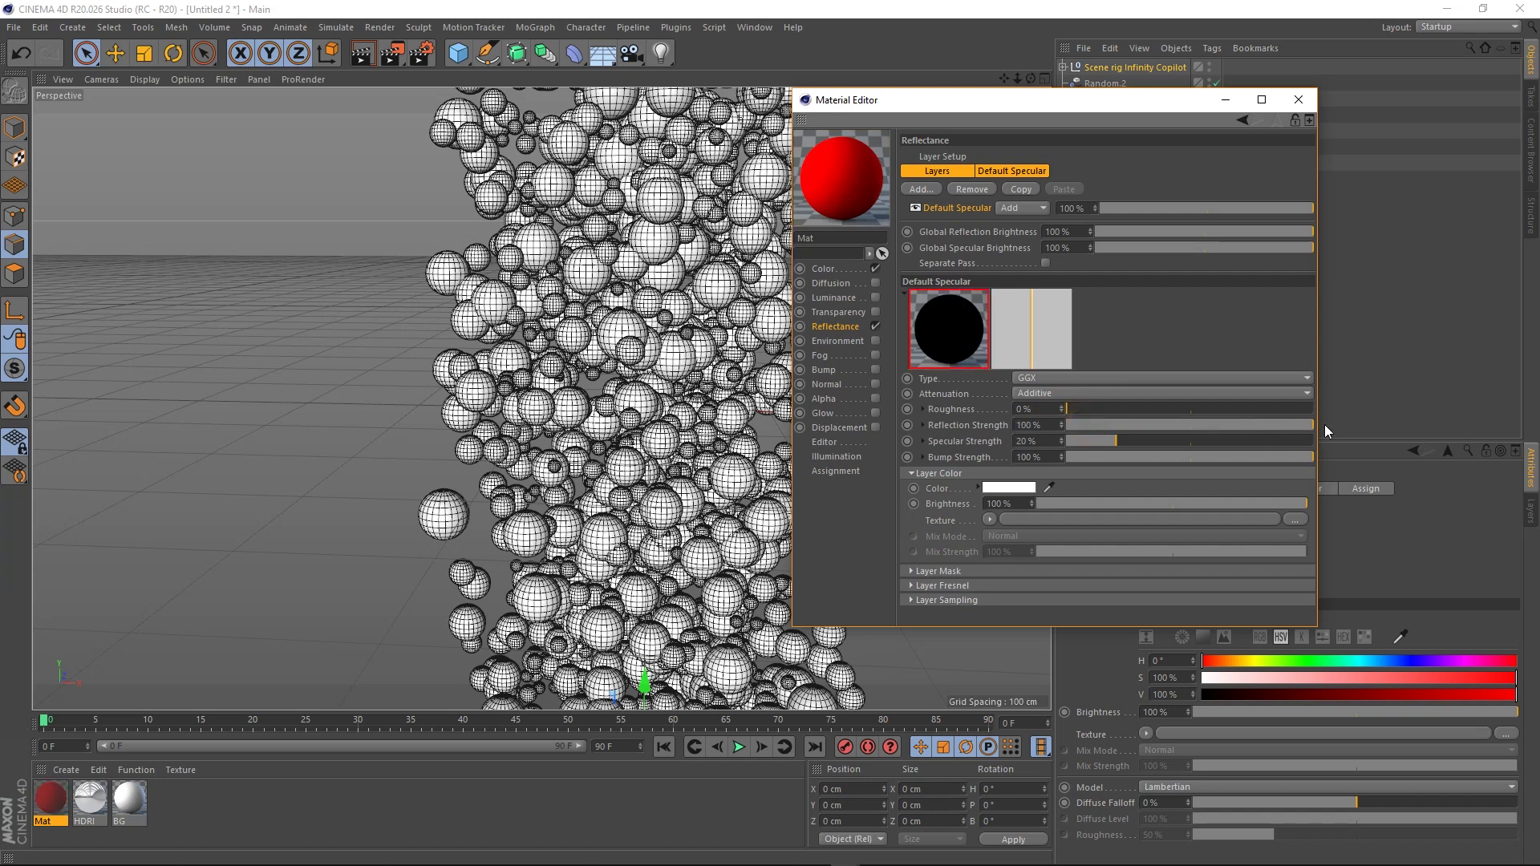
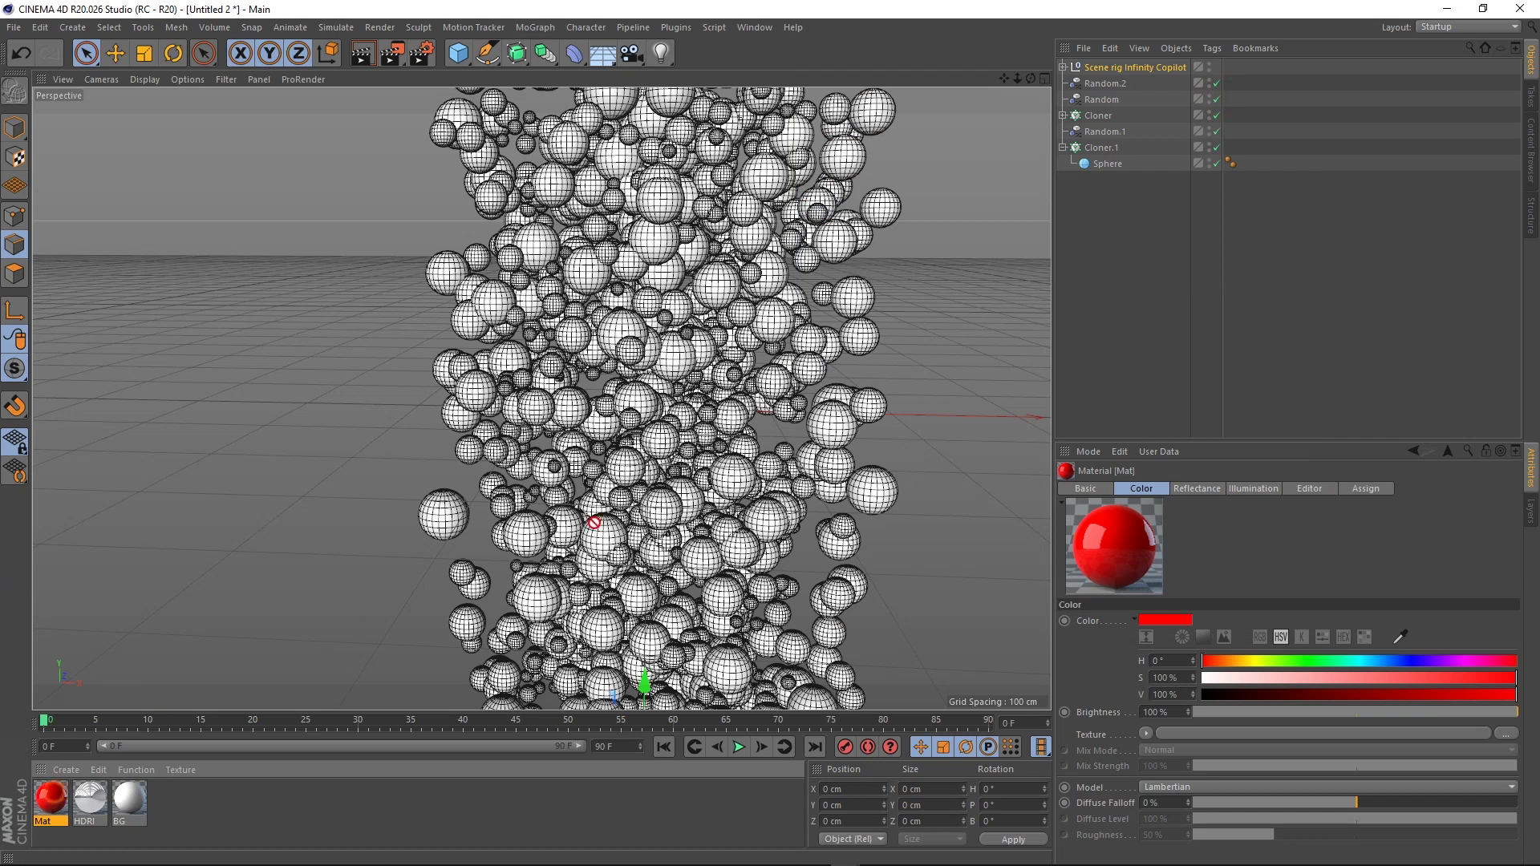
Apply the red material to the first Cloner and preview it with an interactive render region over the column
left_click_drag(1115, 152, 1137, 111)
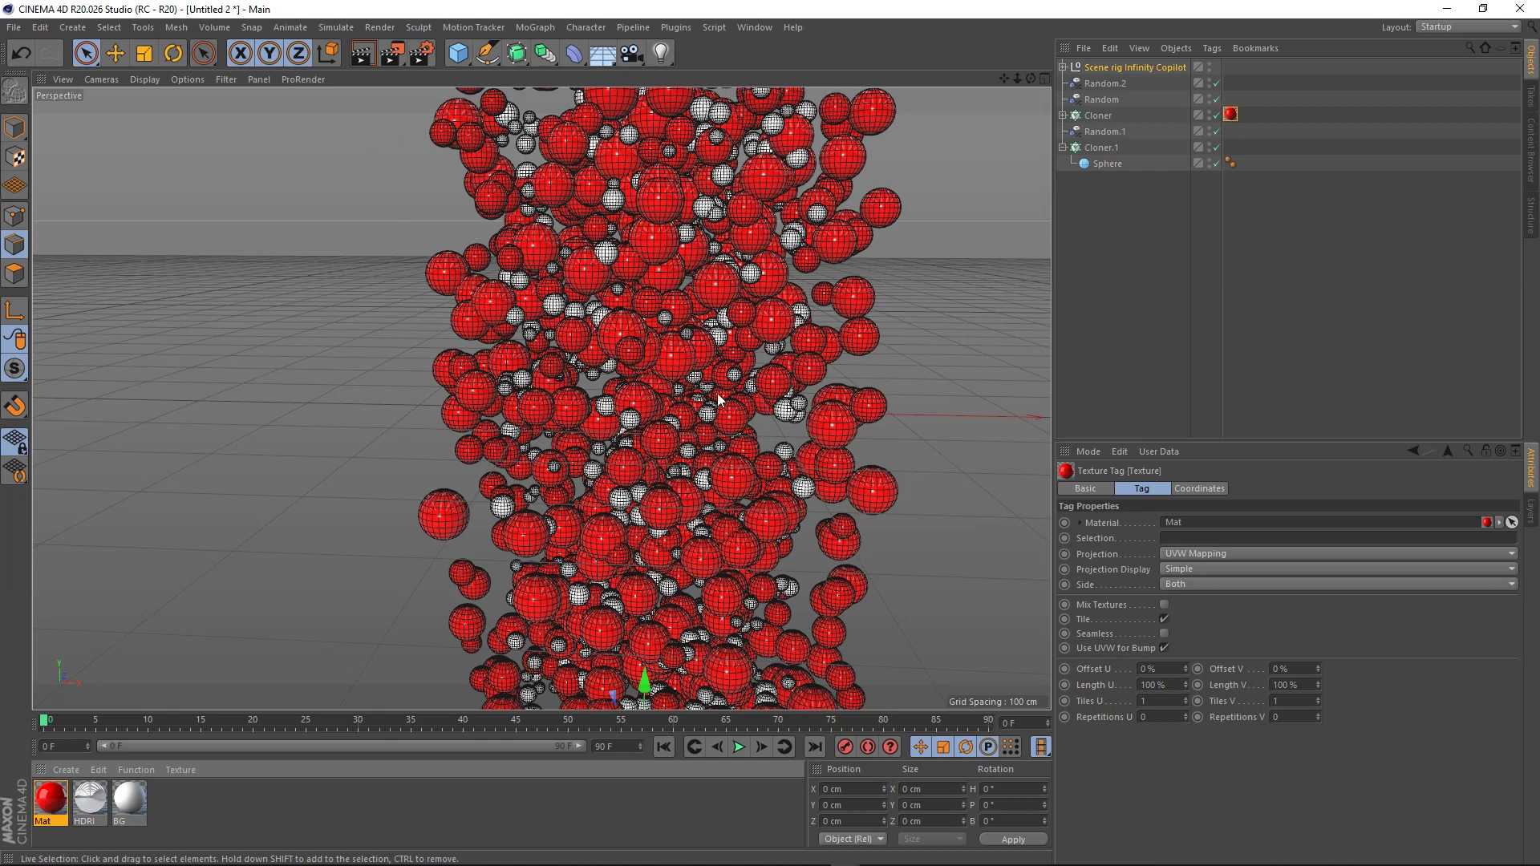
key("alt+r")
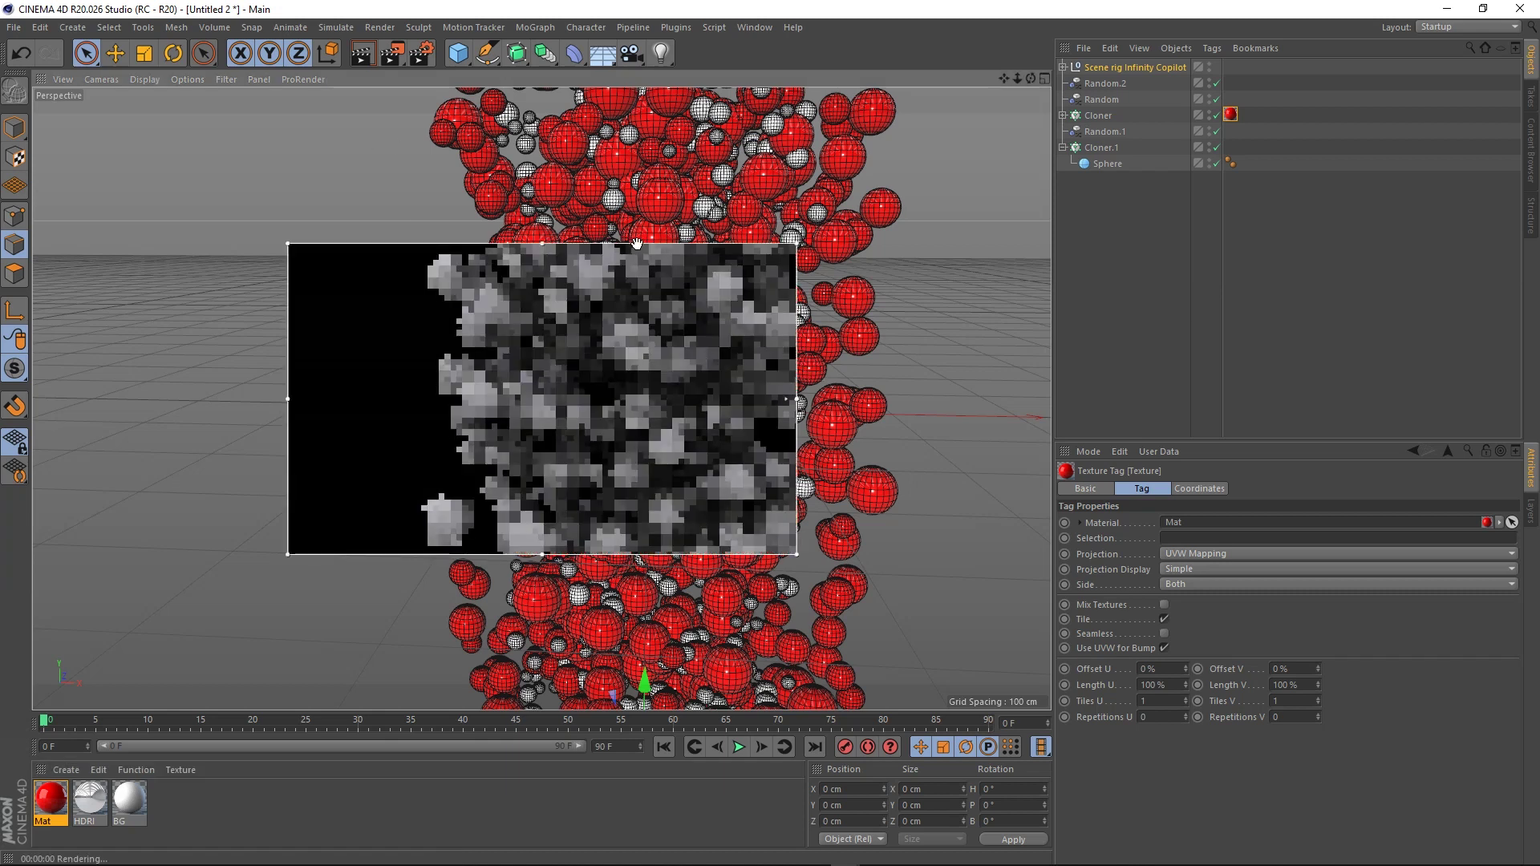
left_click_drag(759, 249, 843, 254)
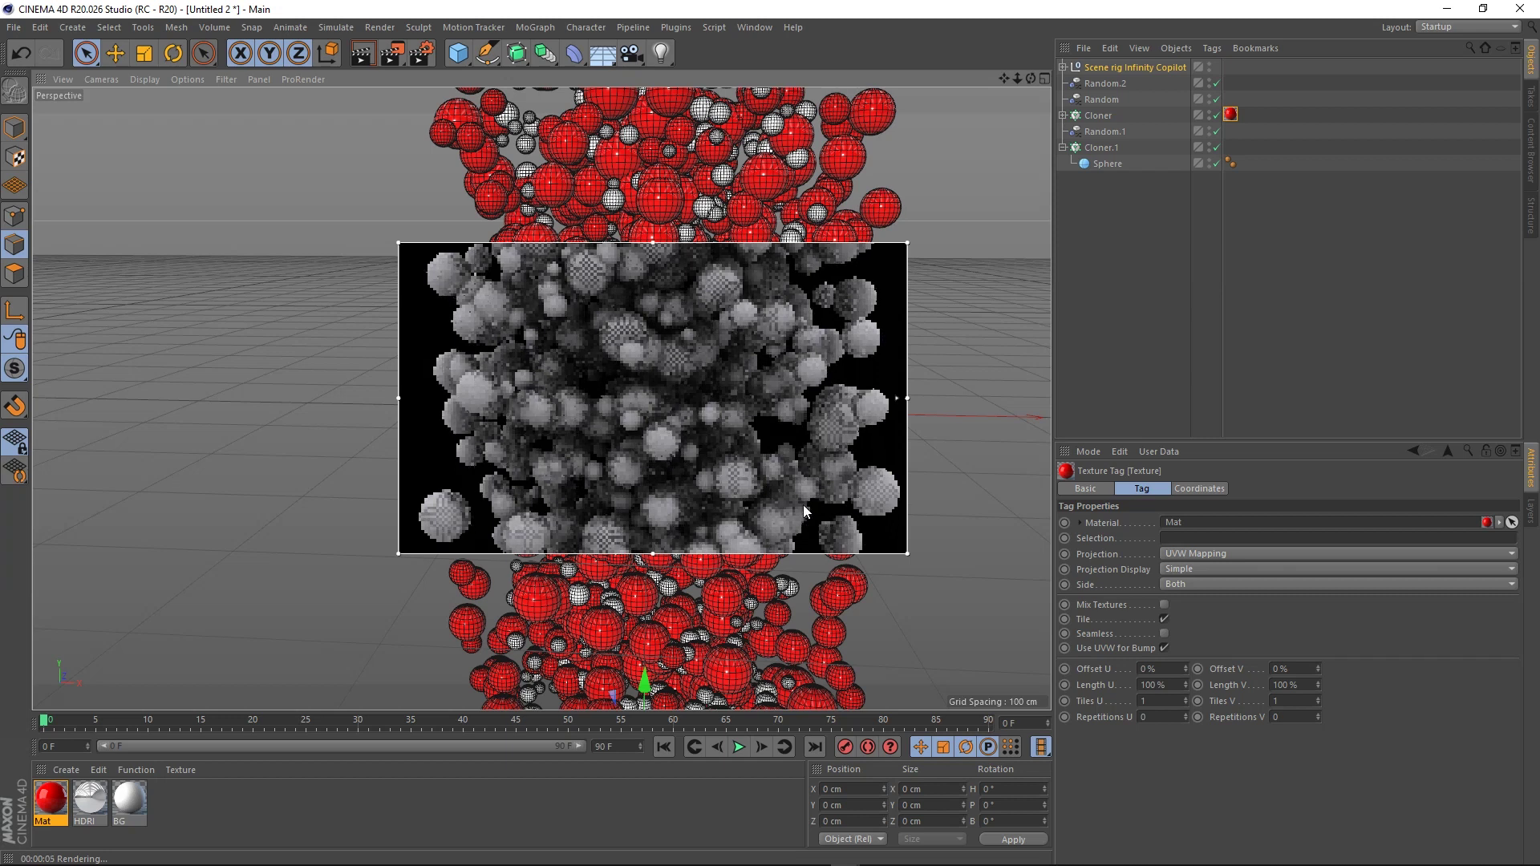
key("r")
key("alt+r")
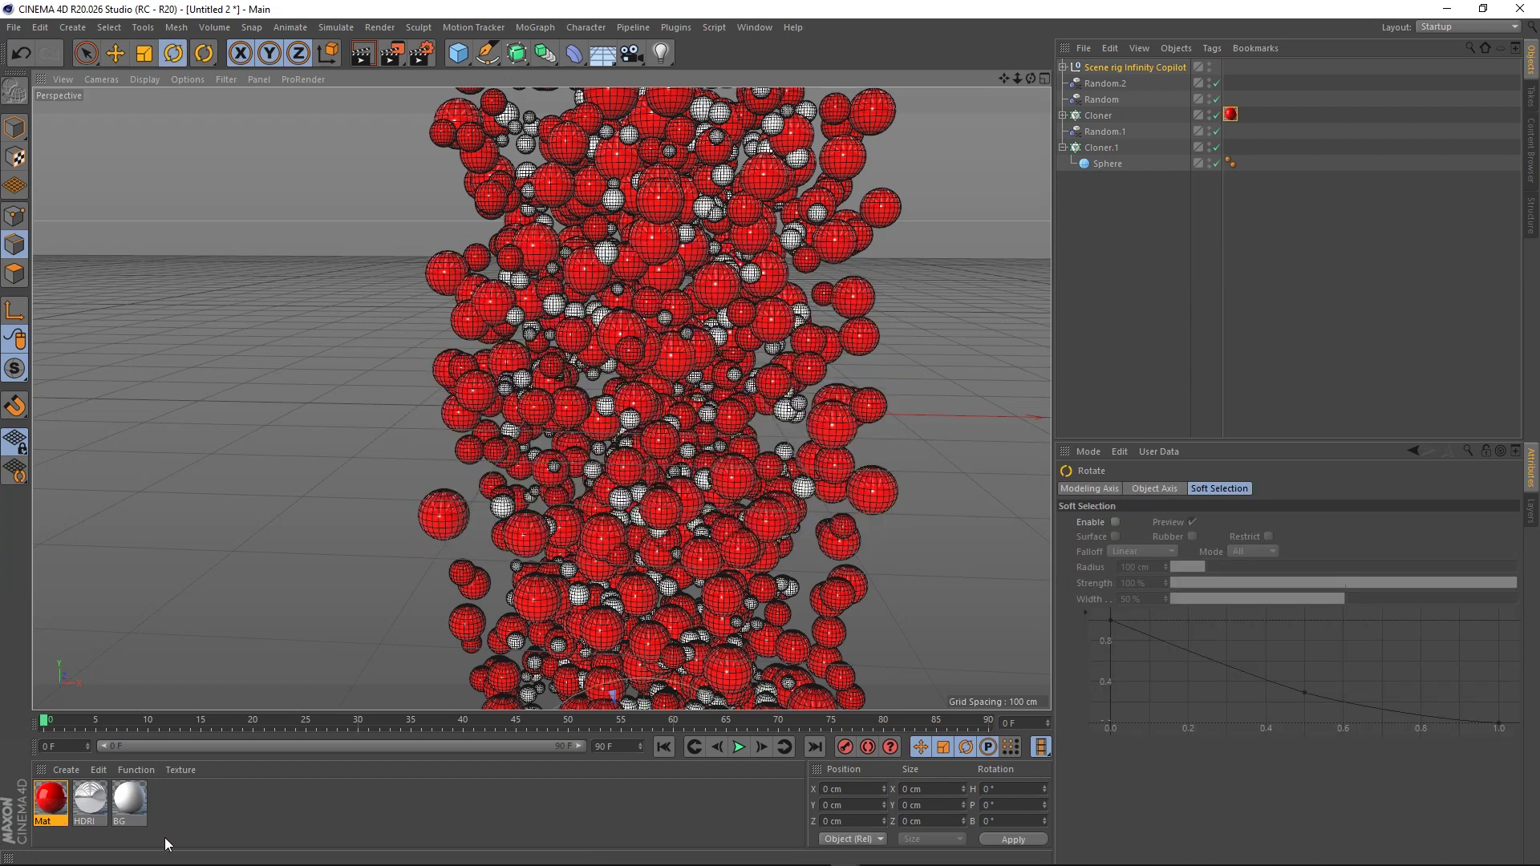
Create a new material named Glass and darken its color to a value of 16%
left_click(198, 801)
double_click(51, 801)
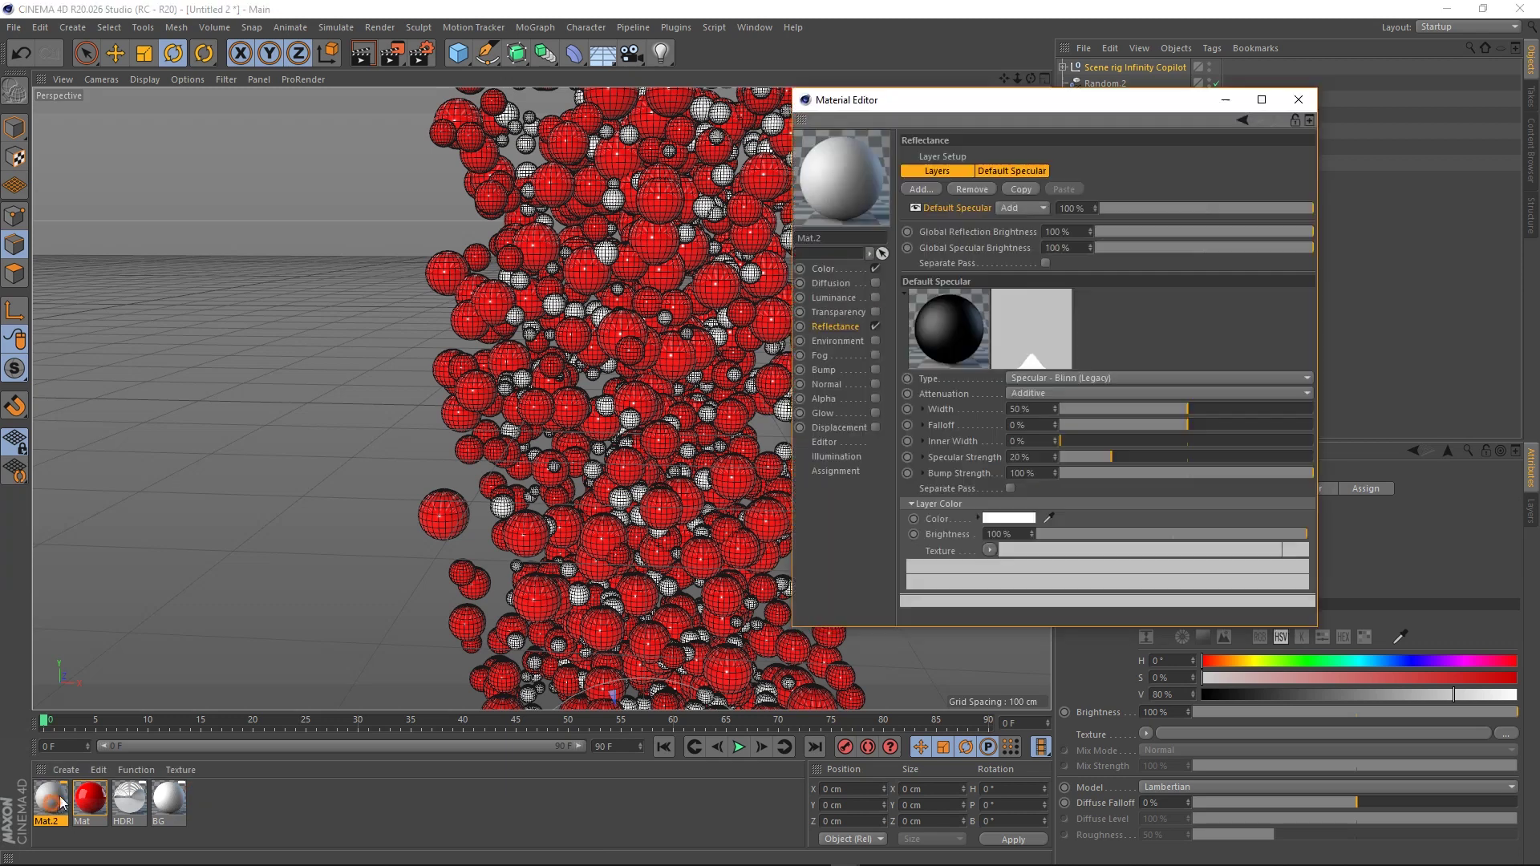
left_click_drag(950, 108, 1143, 122)
double_click(988, 251)
type("Glass")
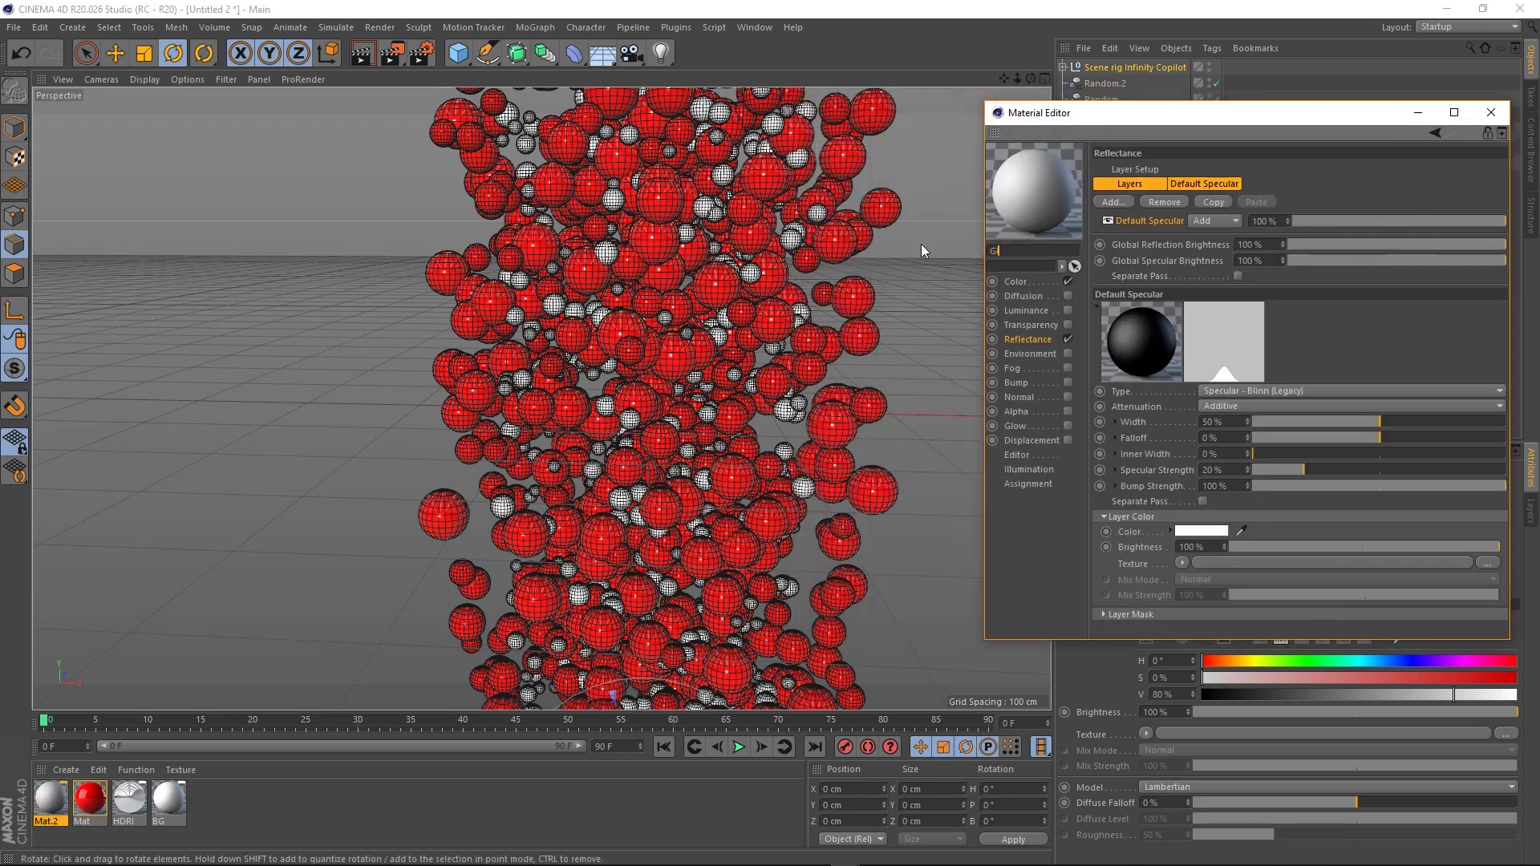
left_click(1028, 284)
left_click_drag(1344, 241, 1280, 247)
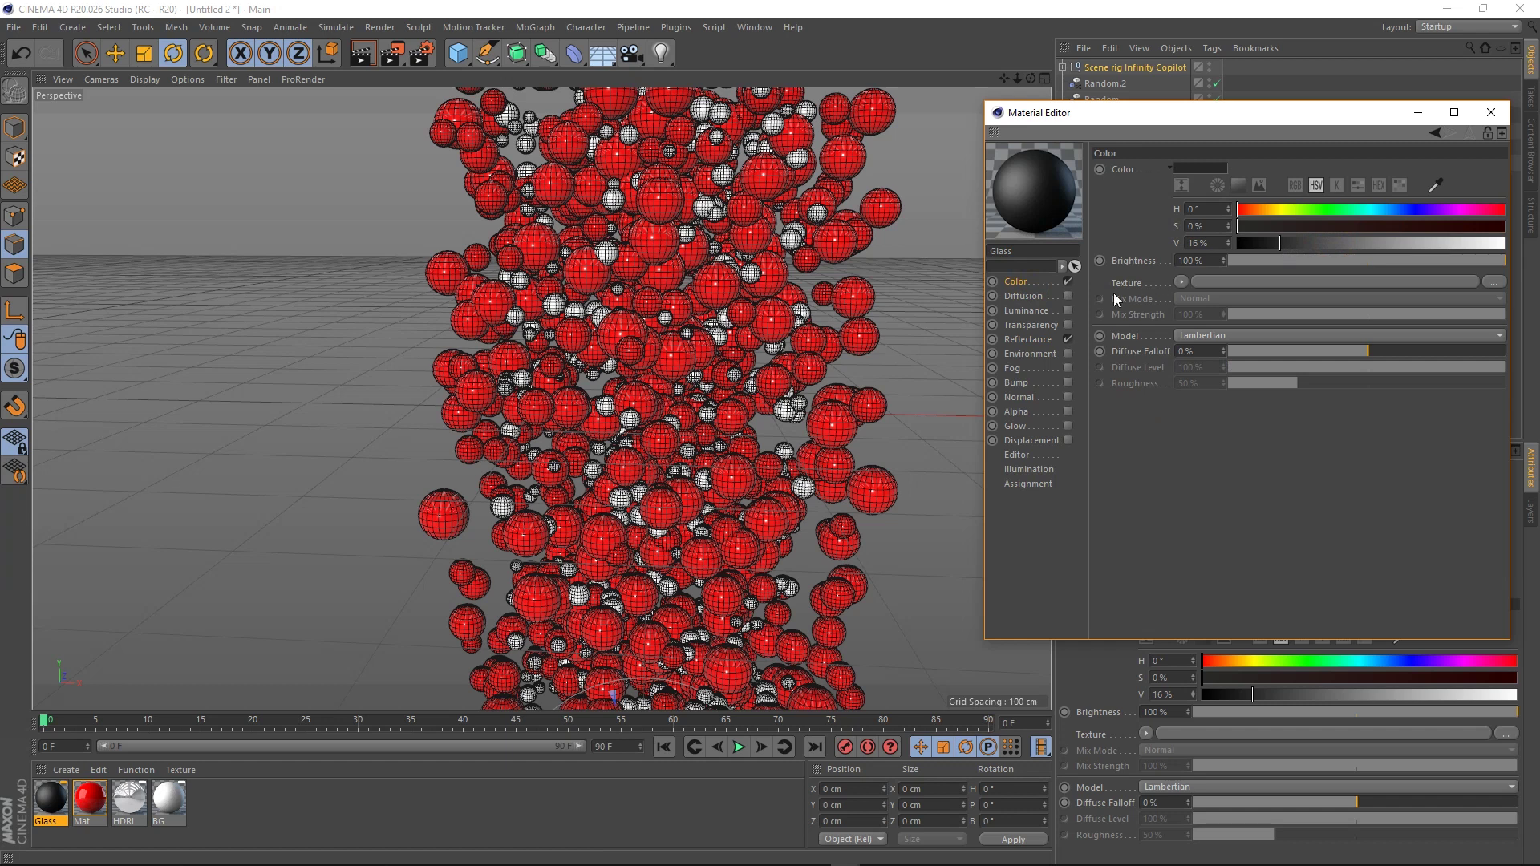
Enable transparency on the Glass material with the Glass refraction preset and 50% Fresnel reflectivity
left_click(1028, 326)
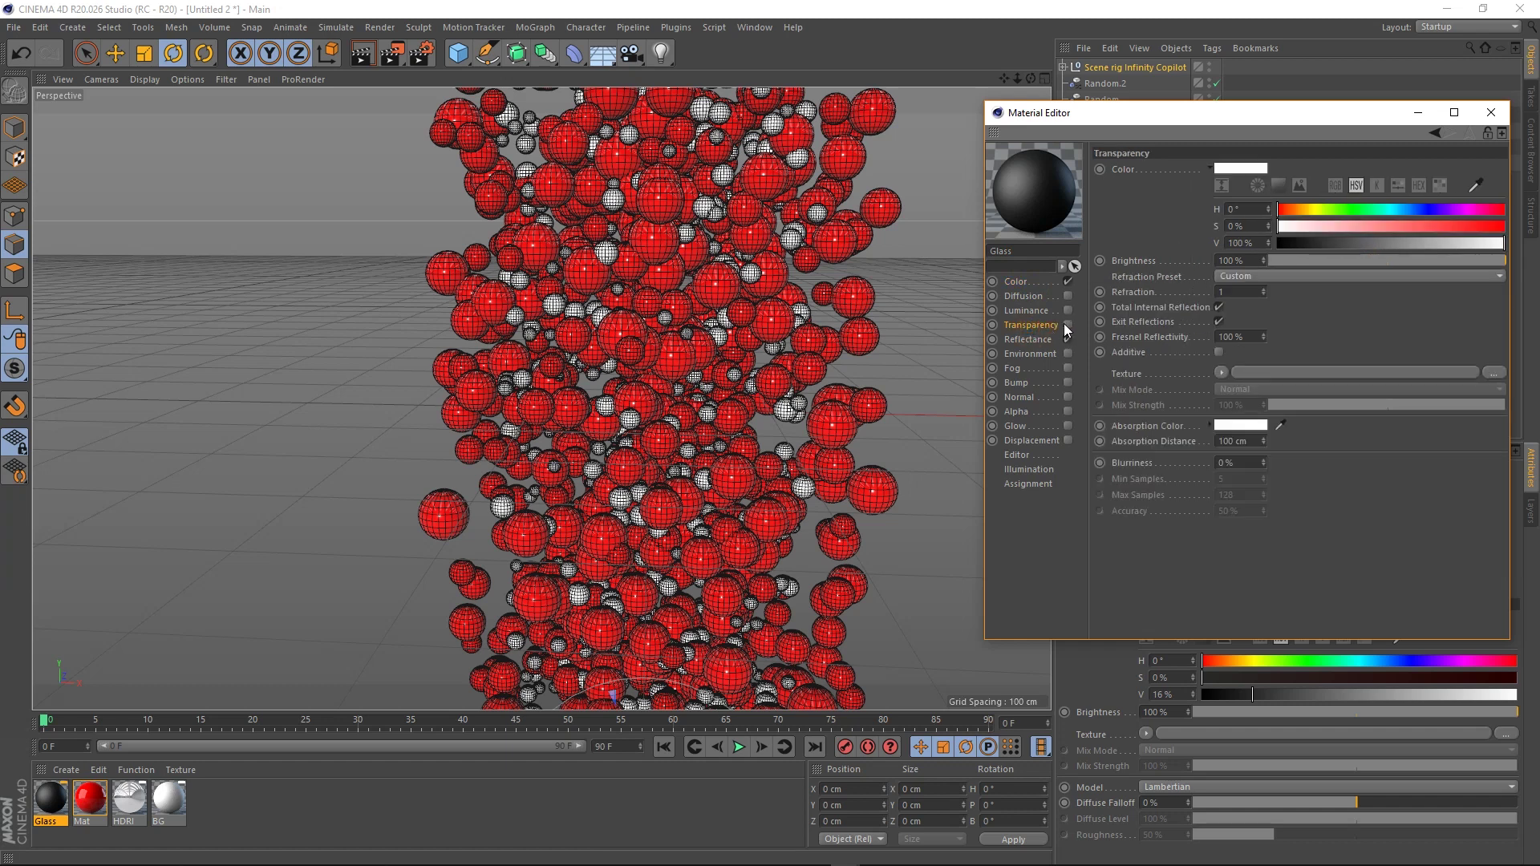
left_click(1066, 326)
left_click(1243, 276)
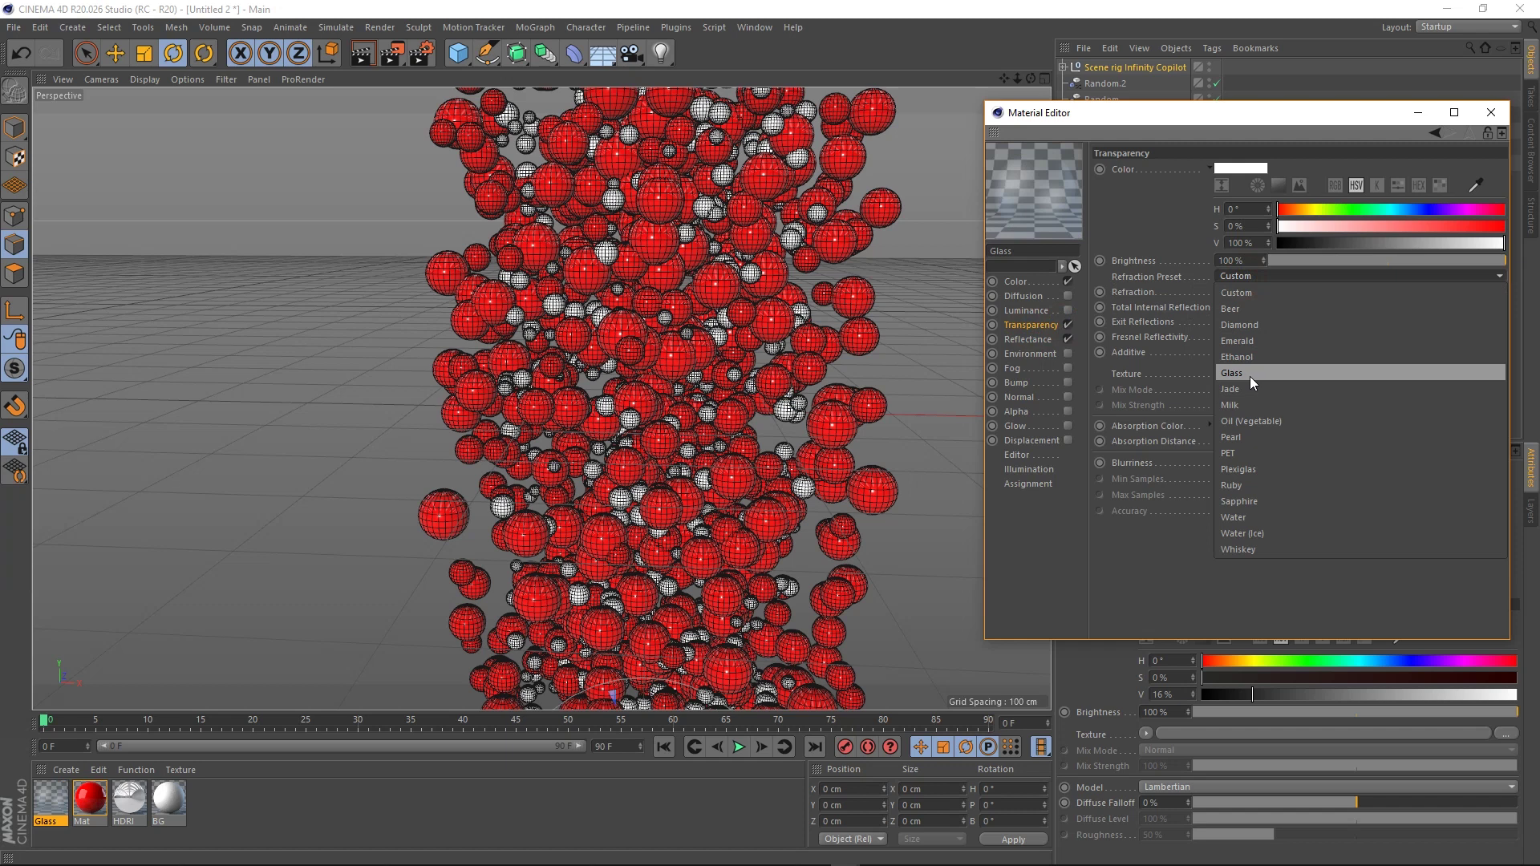
left_click(1249, 377)
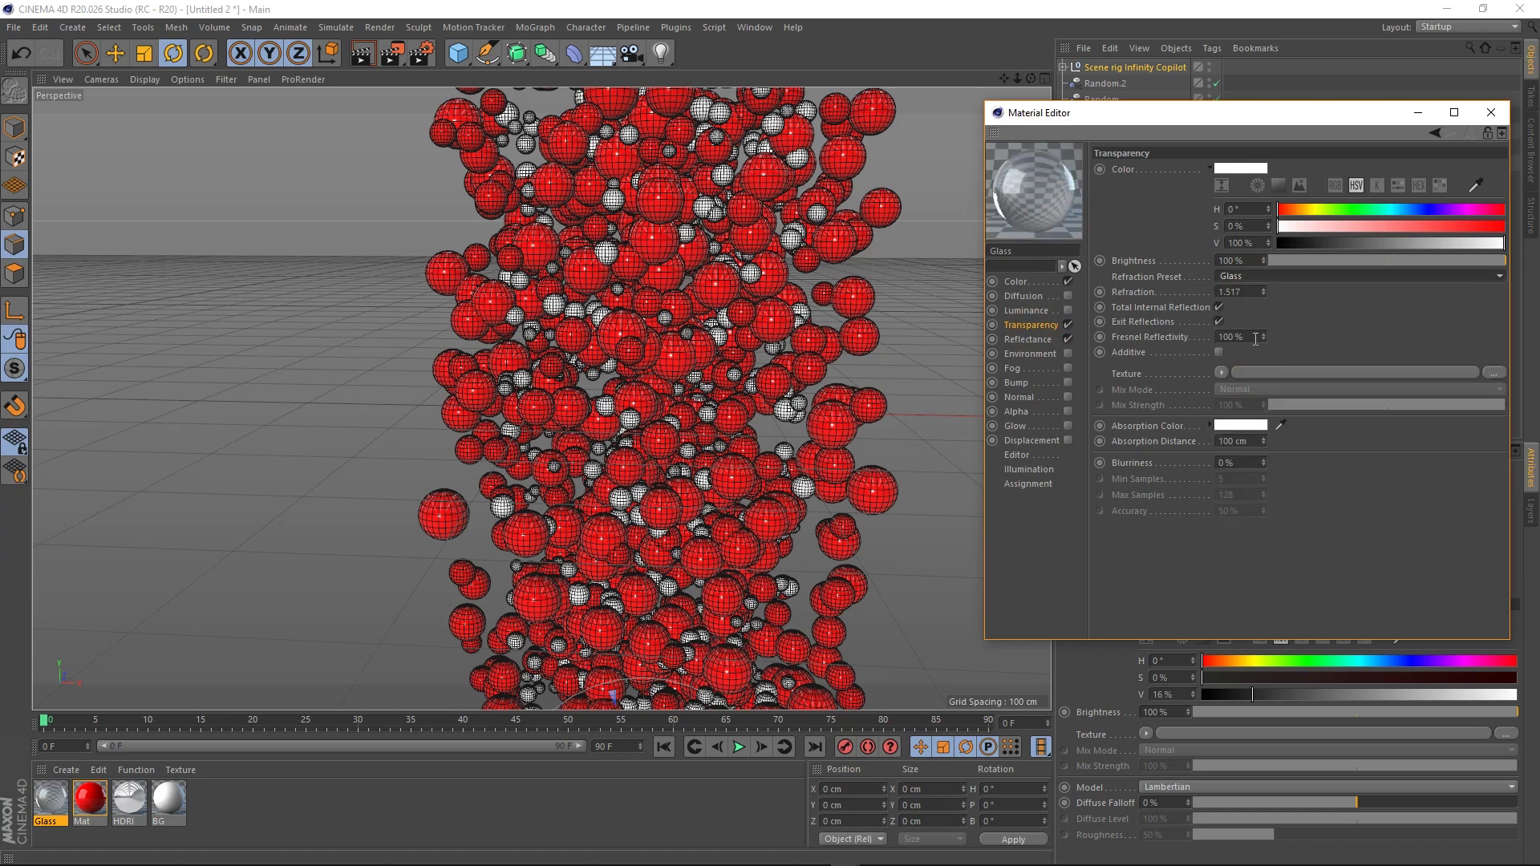
left_click(1243, 337)
type("50")
key("Return")
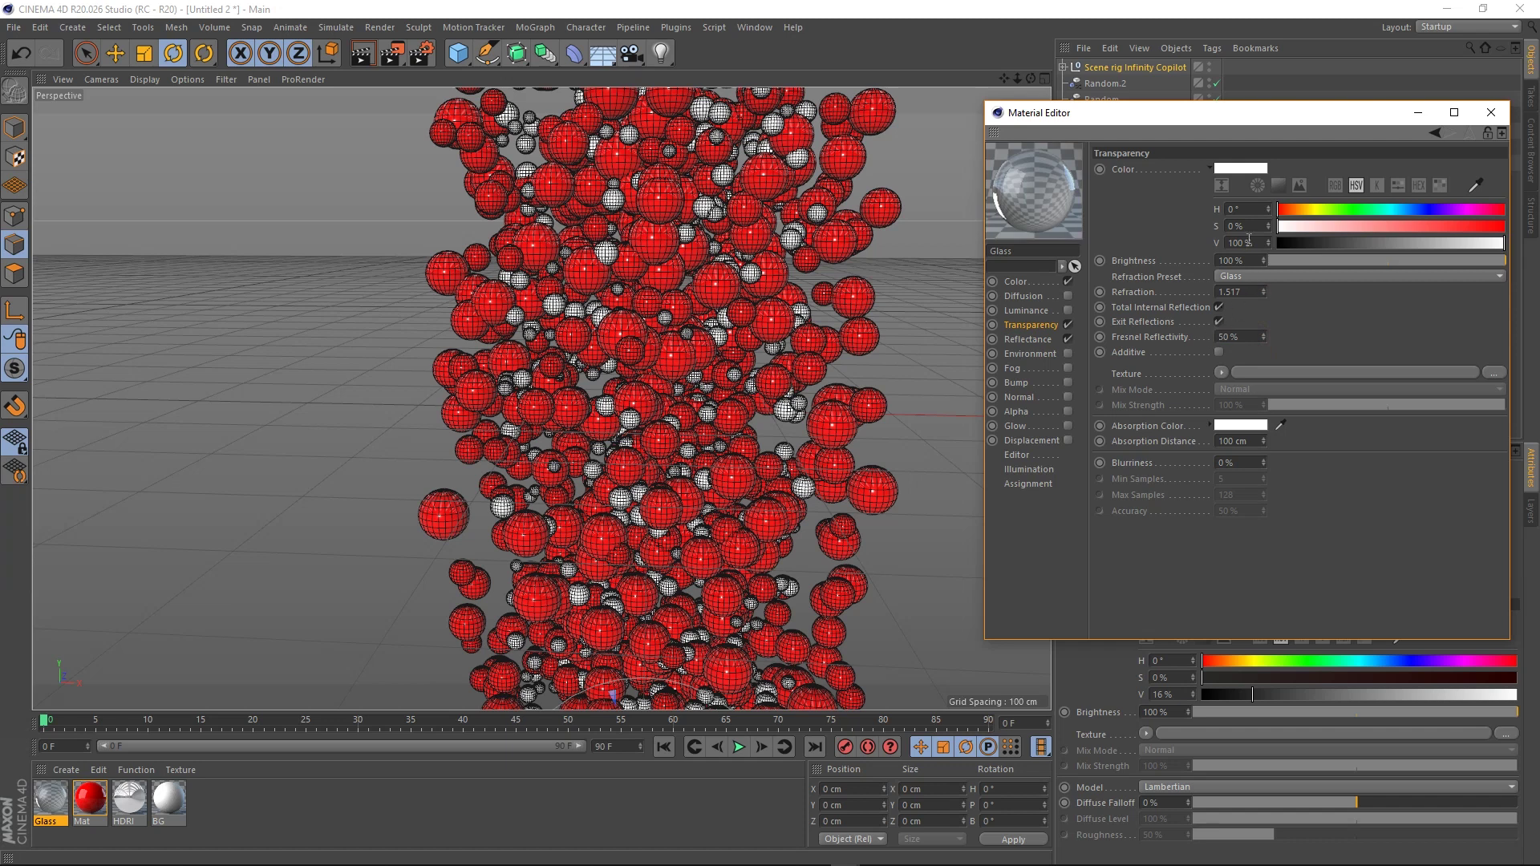
Set the Glass material's transparency color value to 52% and its base color value to 22%
left_click_drag(1351, 246, 1393, 241)
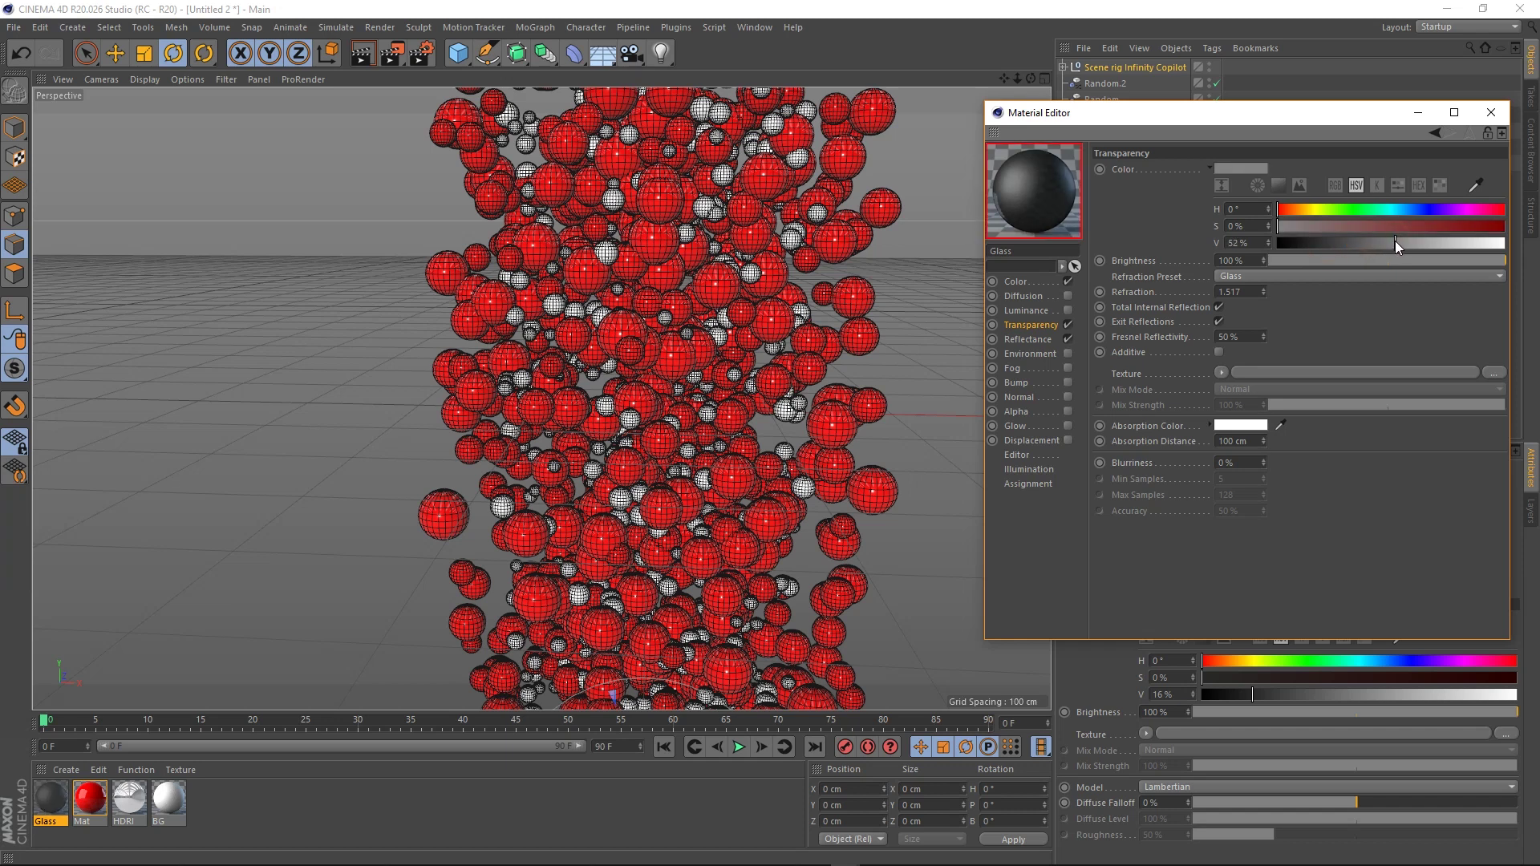
left_click(1067, 281)
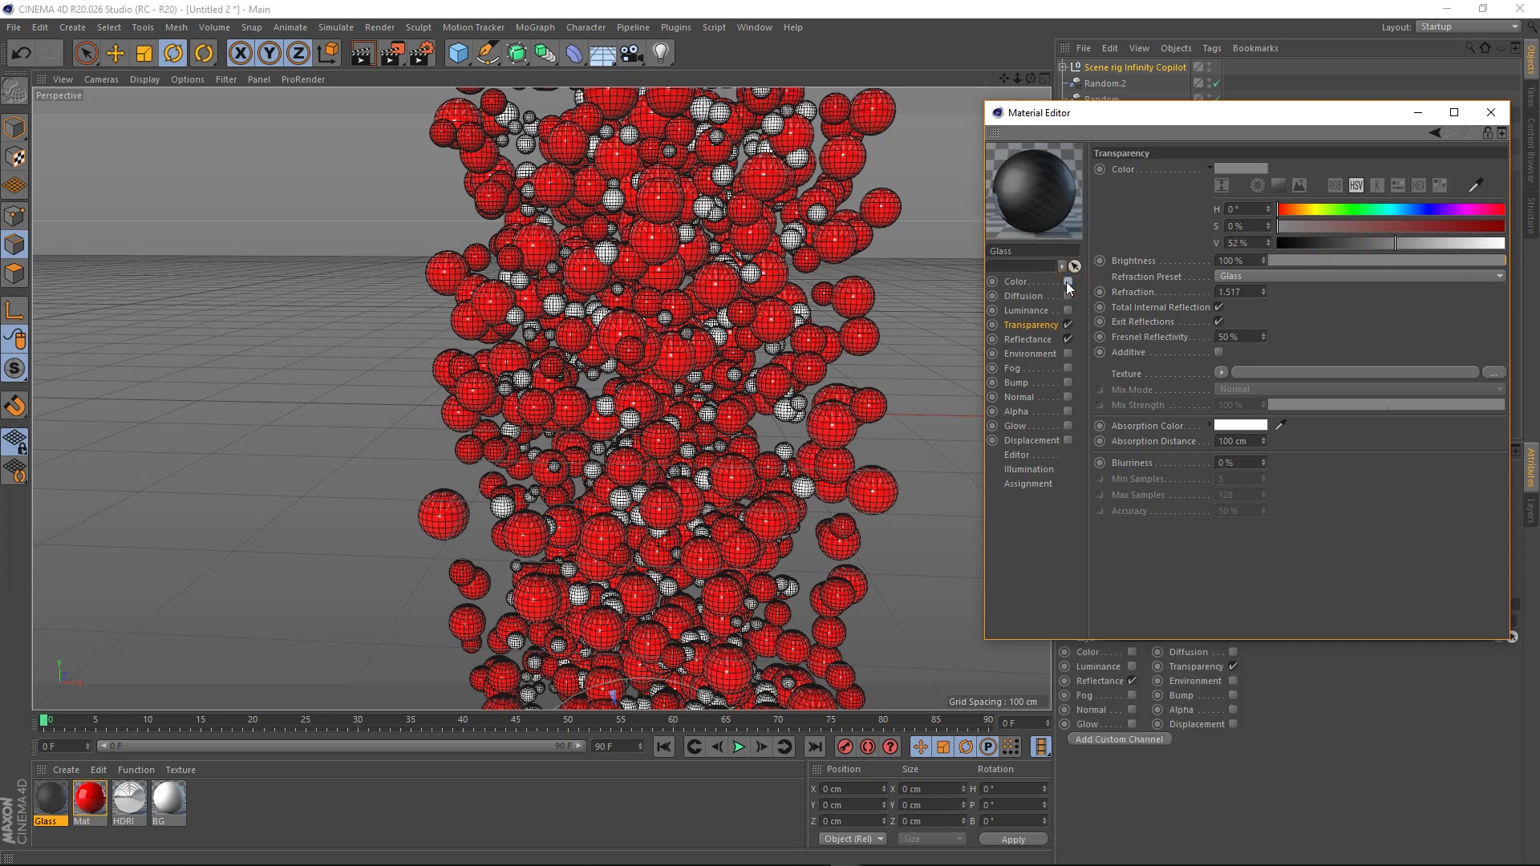
left_click(1016, 281)
mouse_move(1280, 243)
left_mouse_down()
mouse_move(1506, 243)
mouse_move(1296, 242)
left_mouse_up()
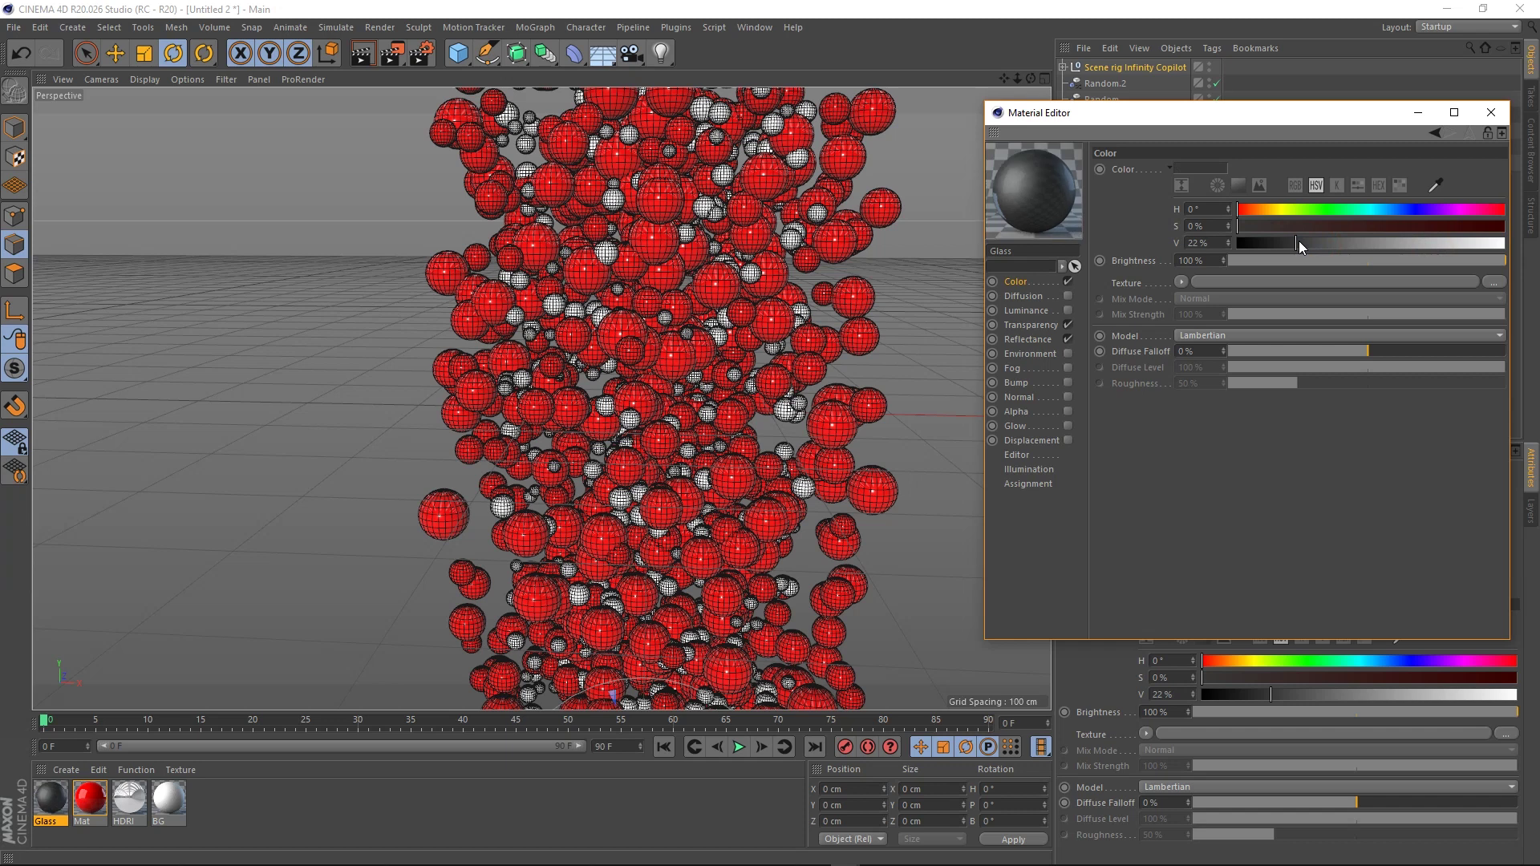
left_click(1031, 326)
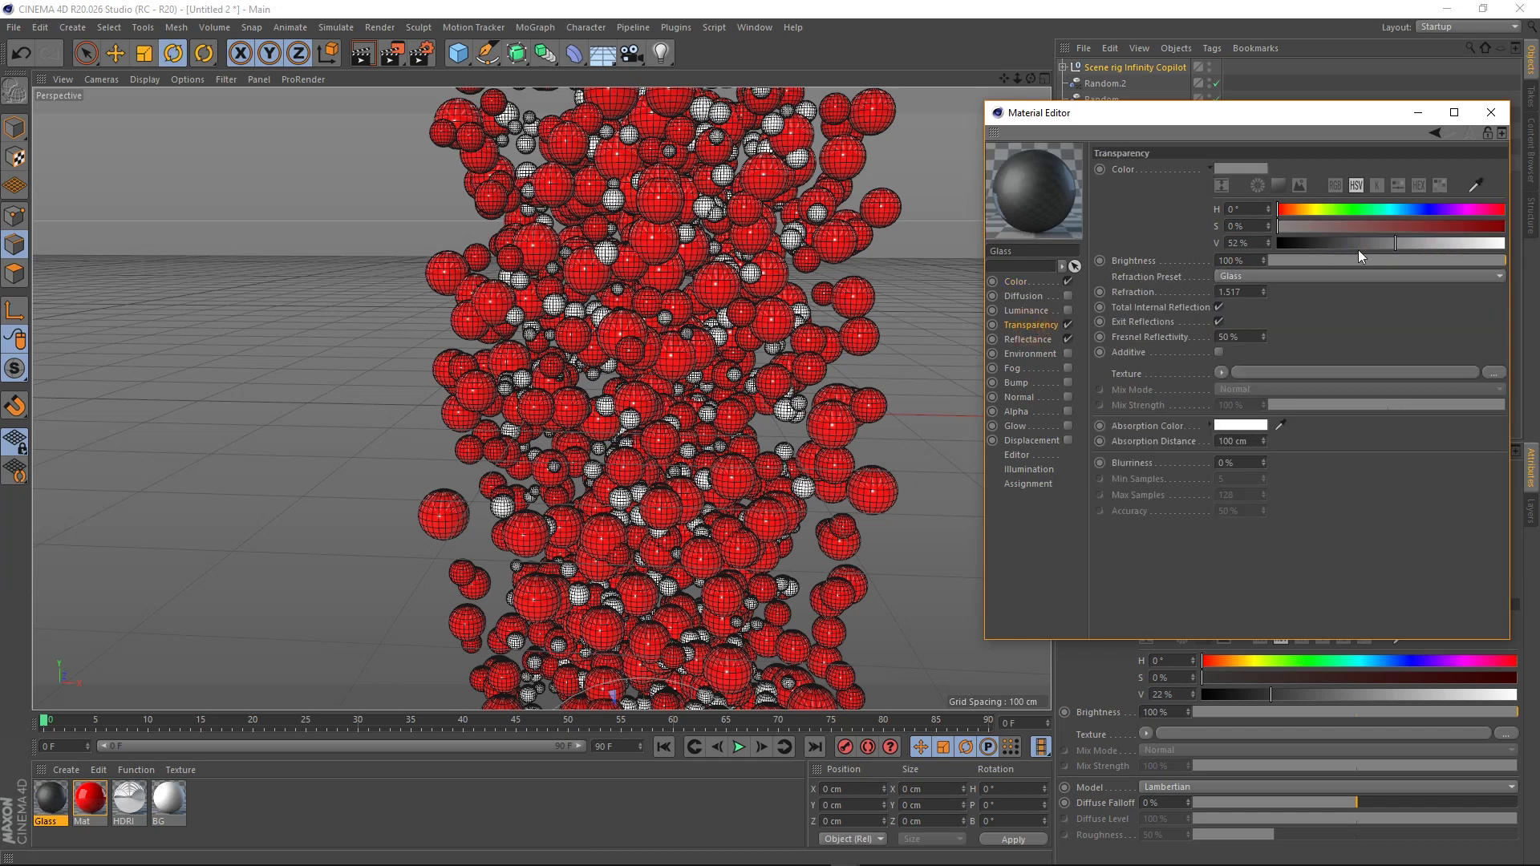
left_click(1490, 112)
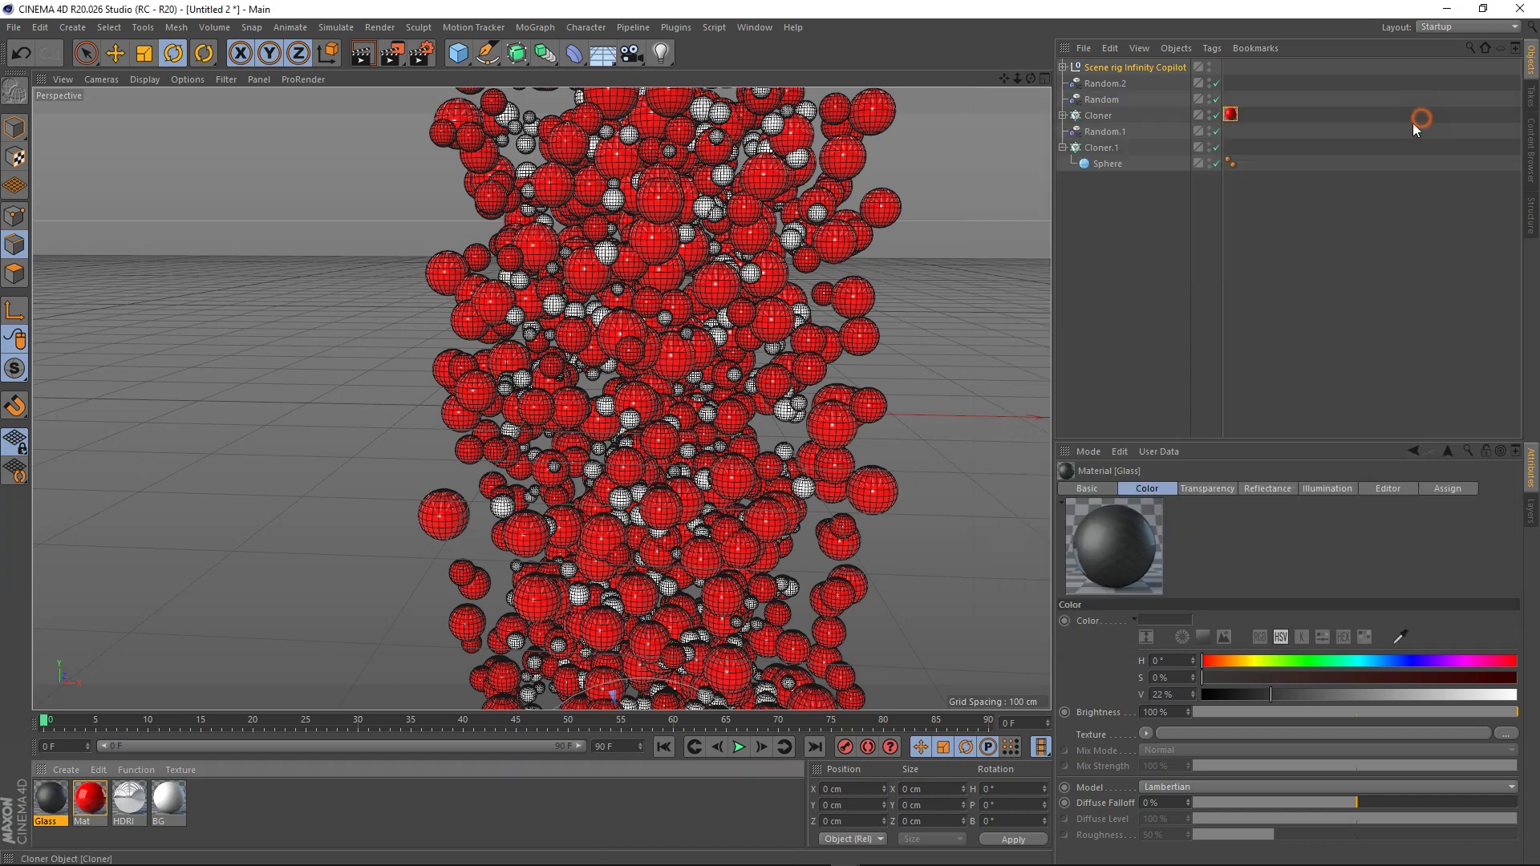
Apply the Glass material to Cloner.1
left_click_drag(46, 802, 871, 220)
left_click_drag(1102, 150, 1103, 150)
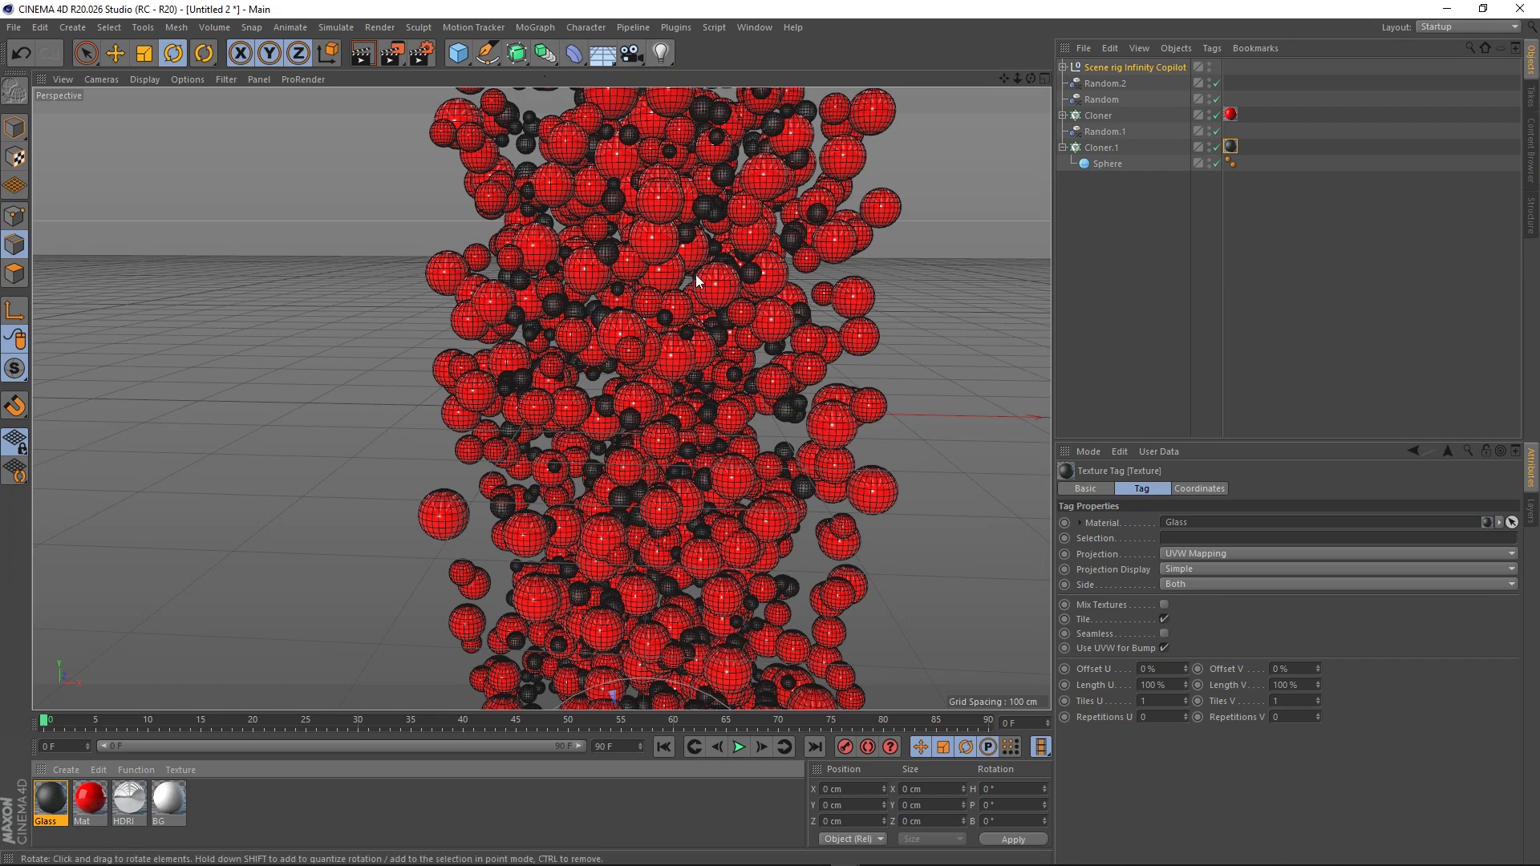
Switch to the finished 01.c4d project to examine its swept helix, and return to the Untitled 2 project
key("v")
mouse_move(666, 277)
left_click(662, 322)
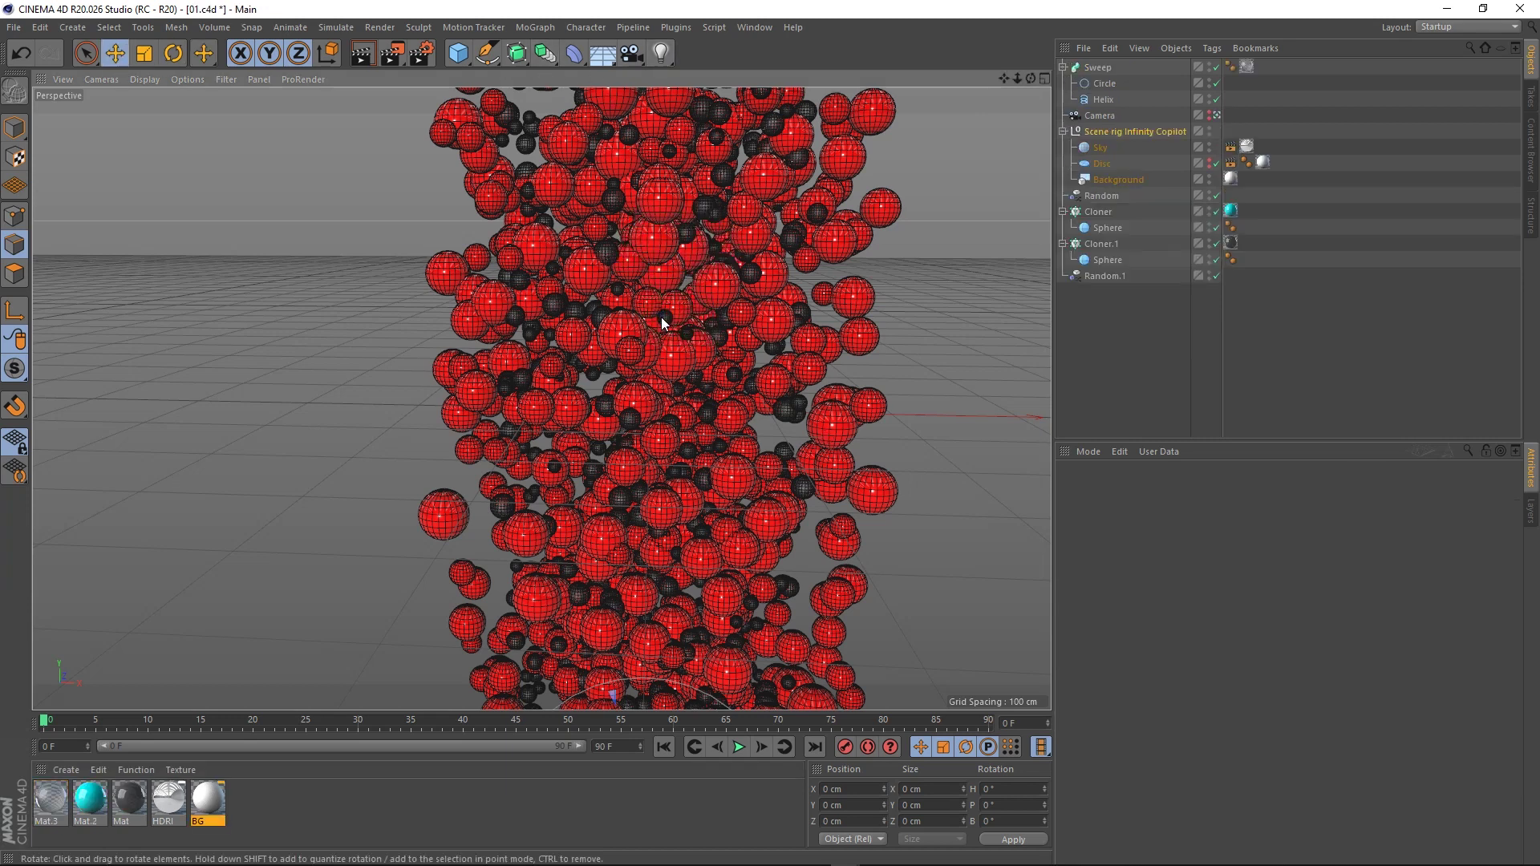
key("v")
left_click(470, 317)
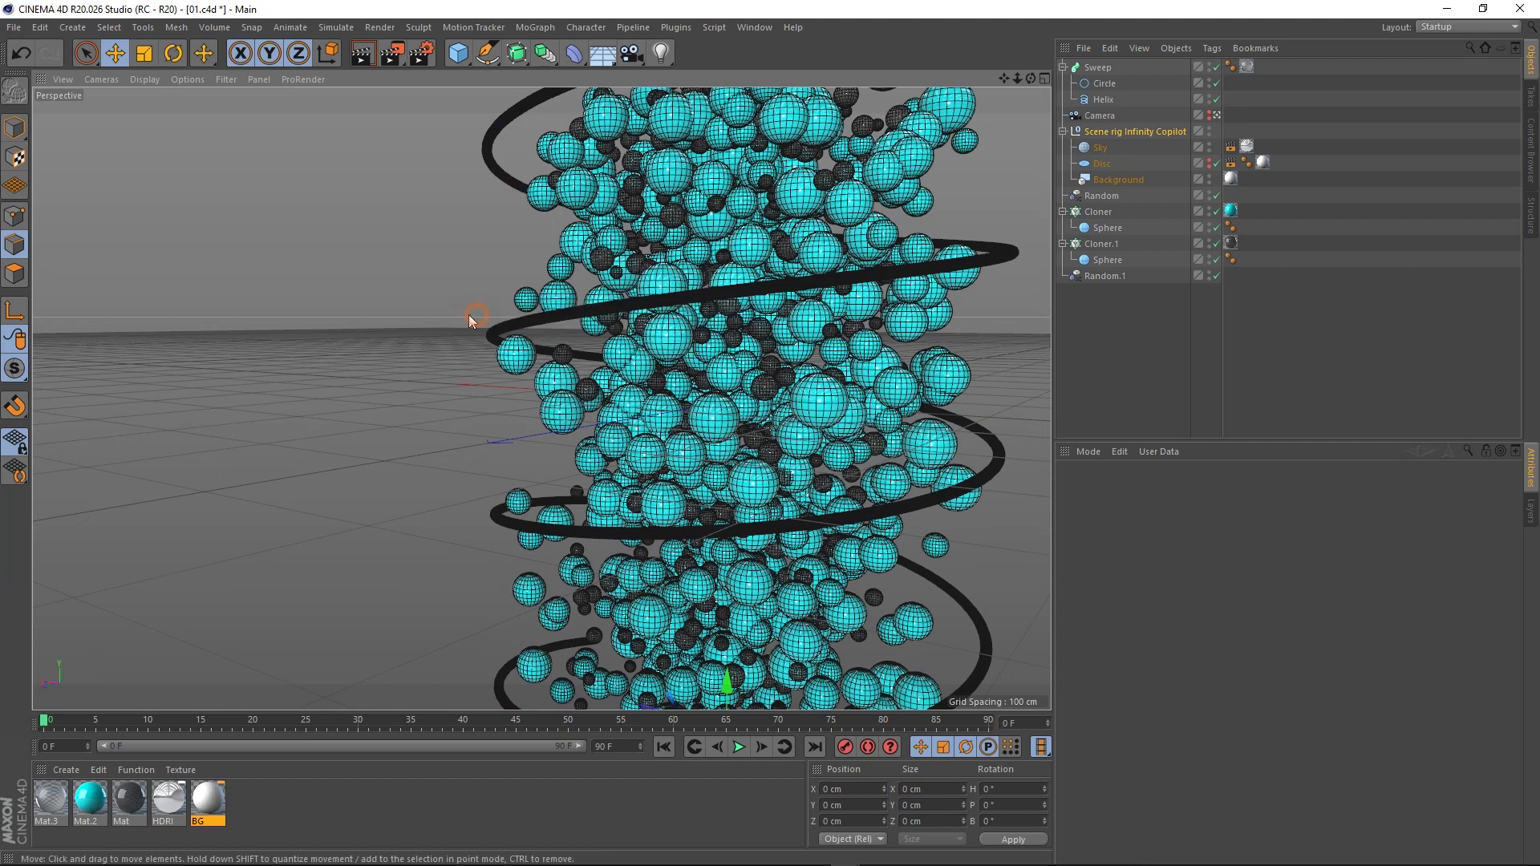
key("v")
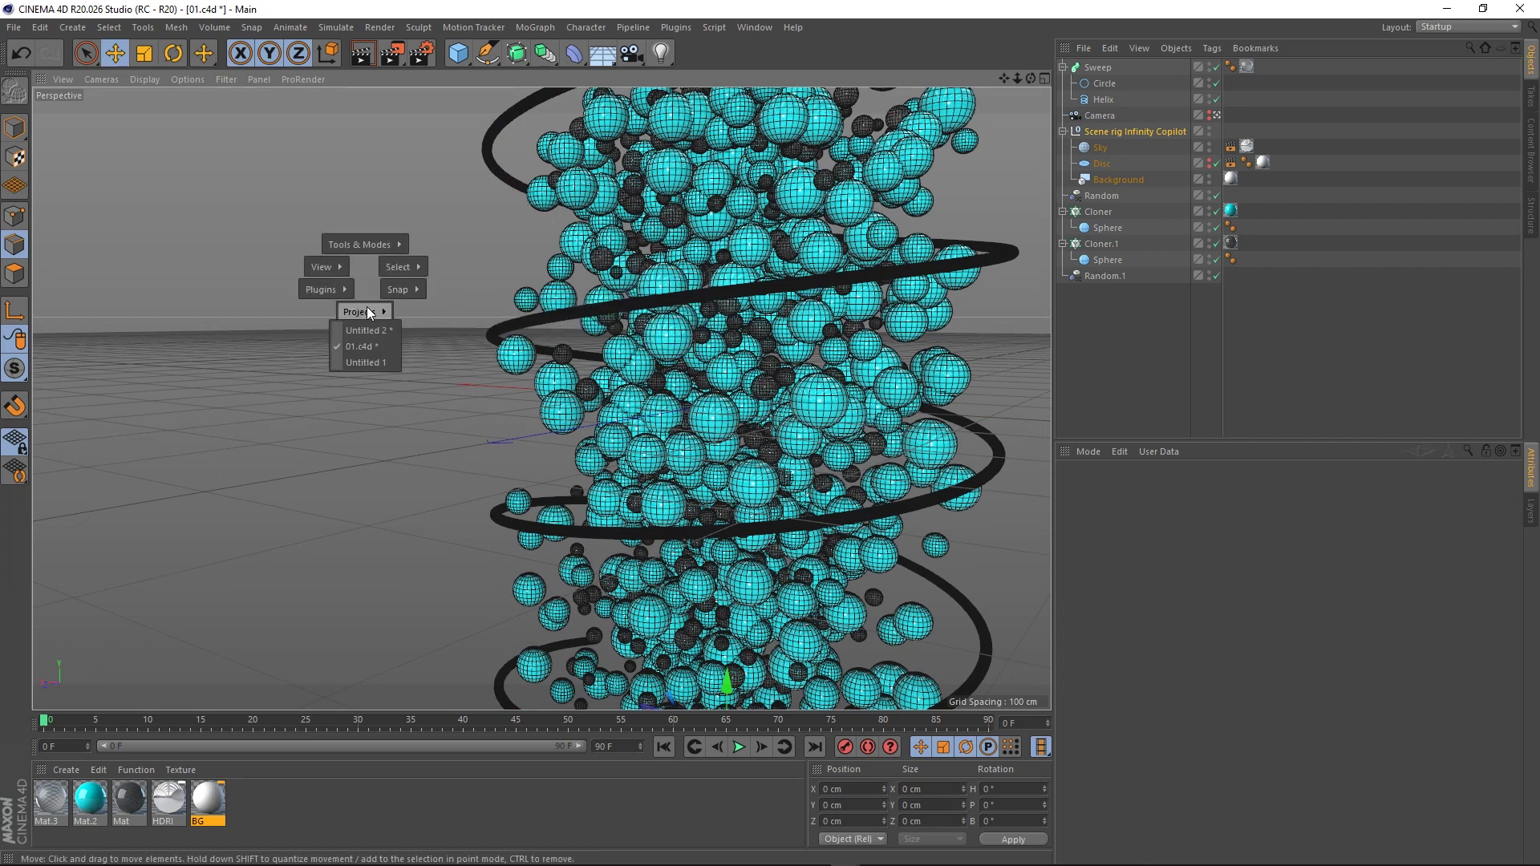
left_click(362, 330)
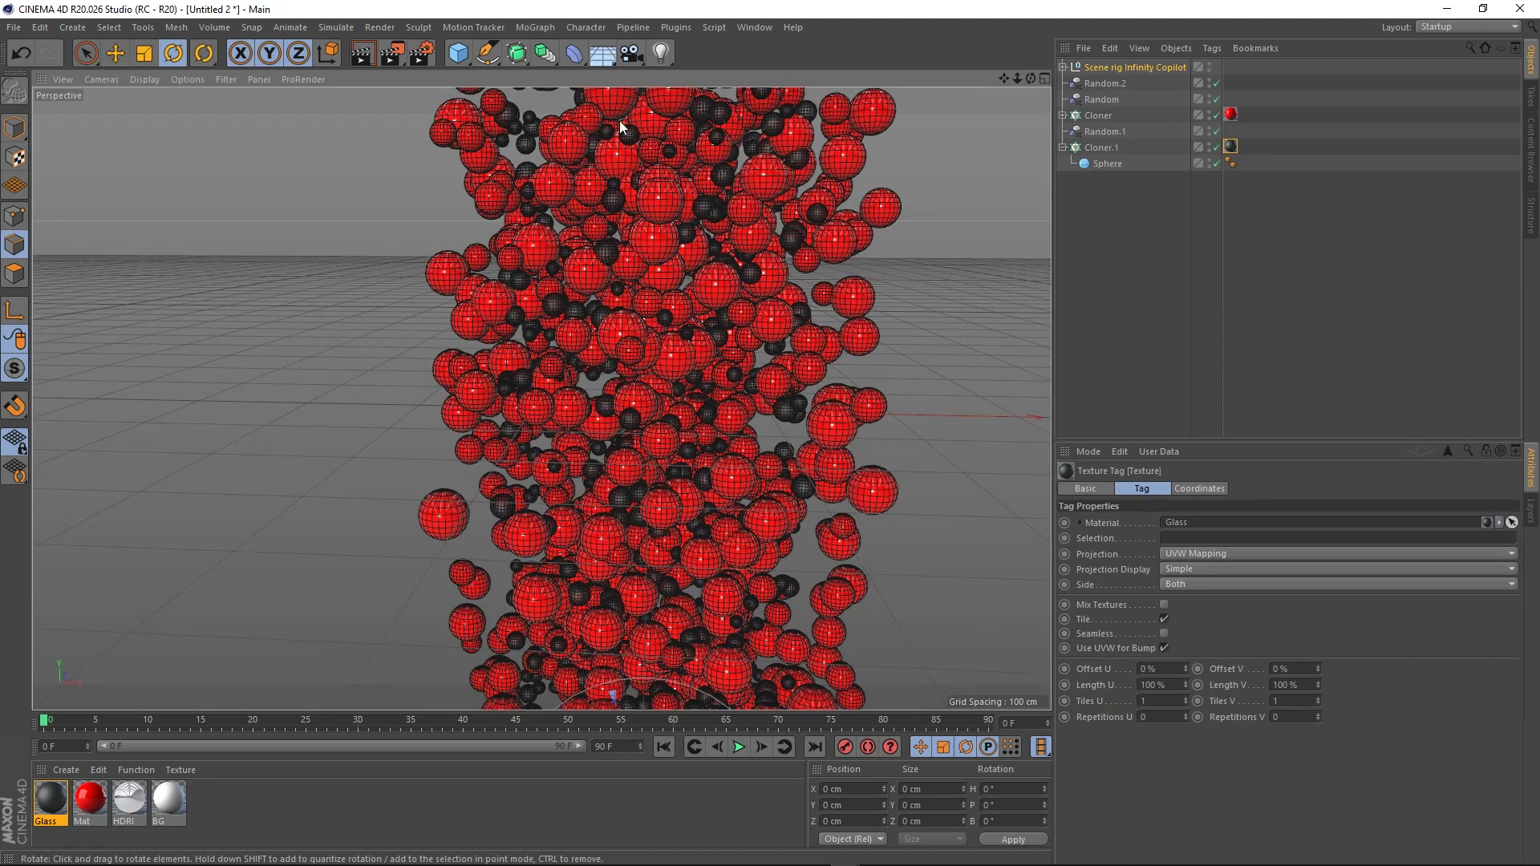
Add a Helix spline around the sphere column and set its plane to XZ
left_click(486, 54)
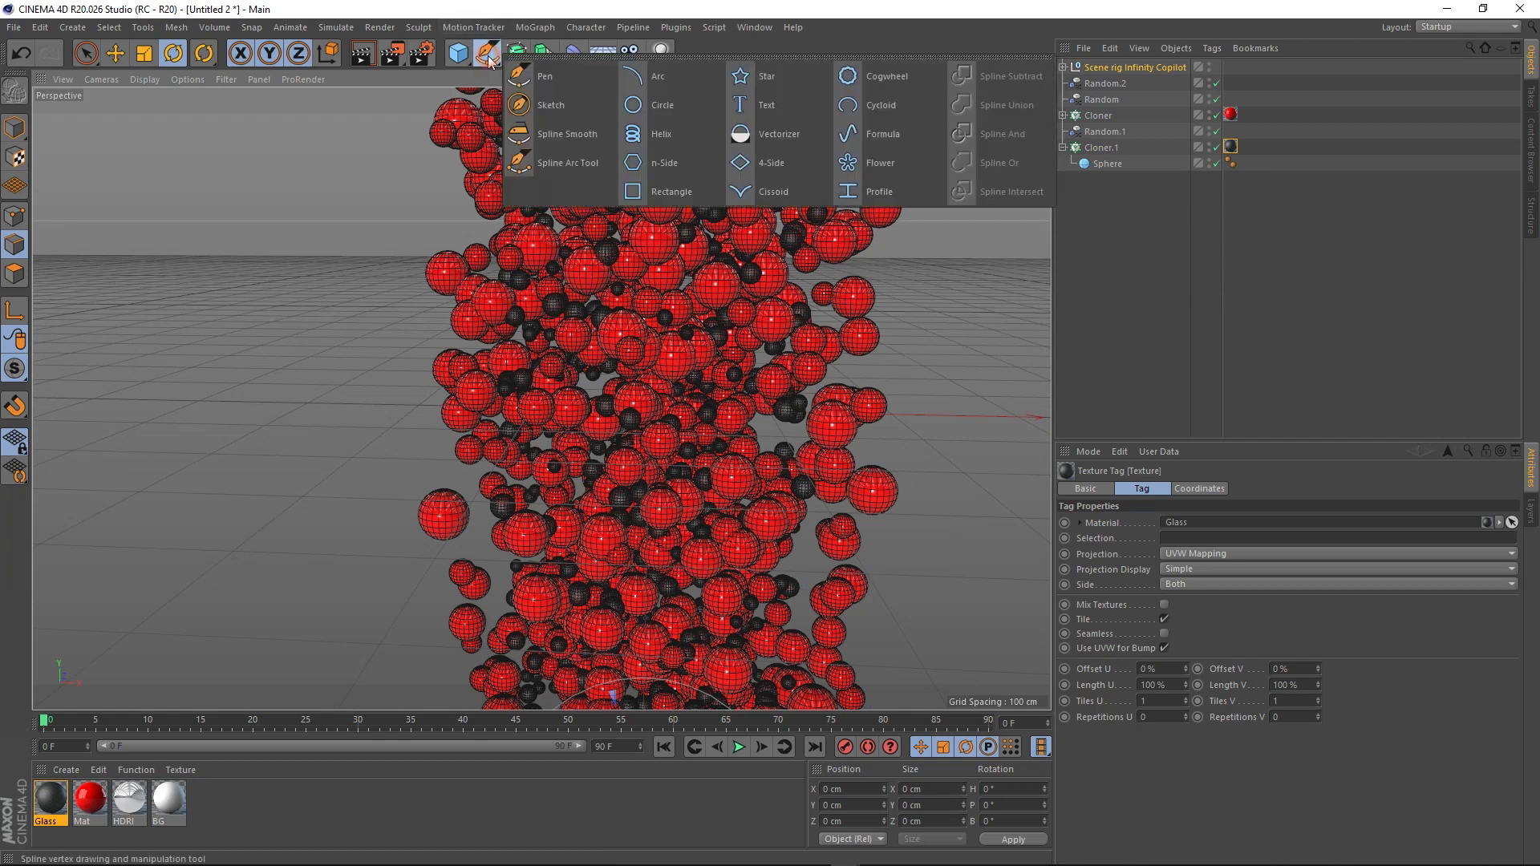
left_click(686, 133)
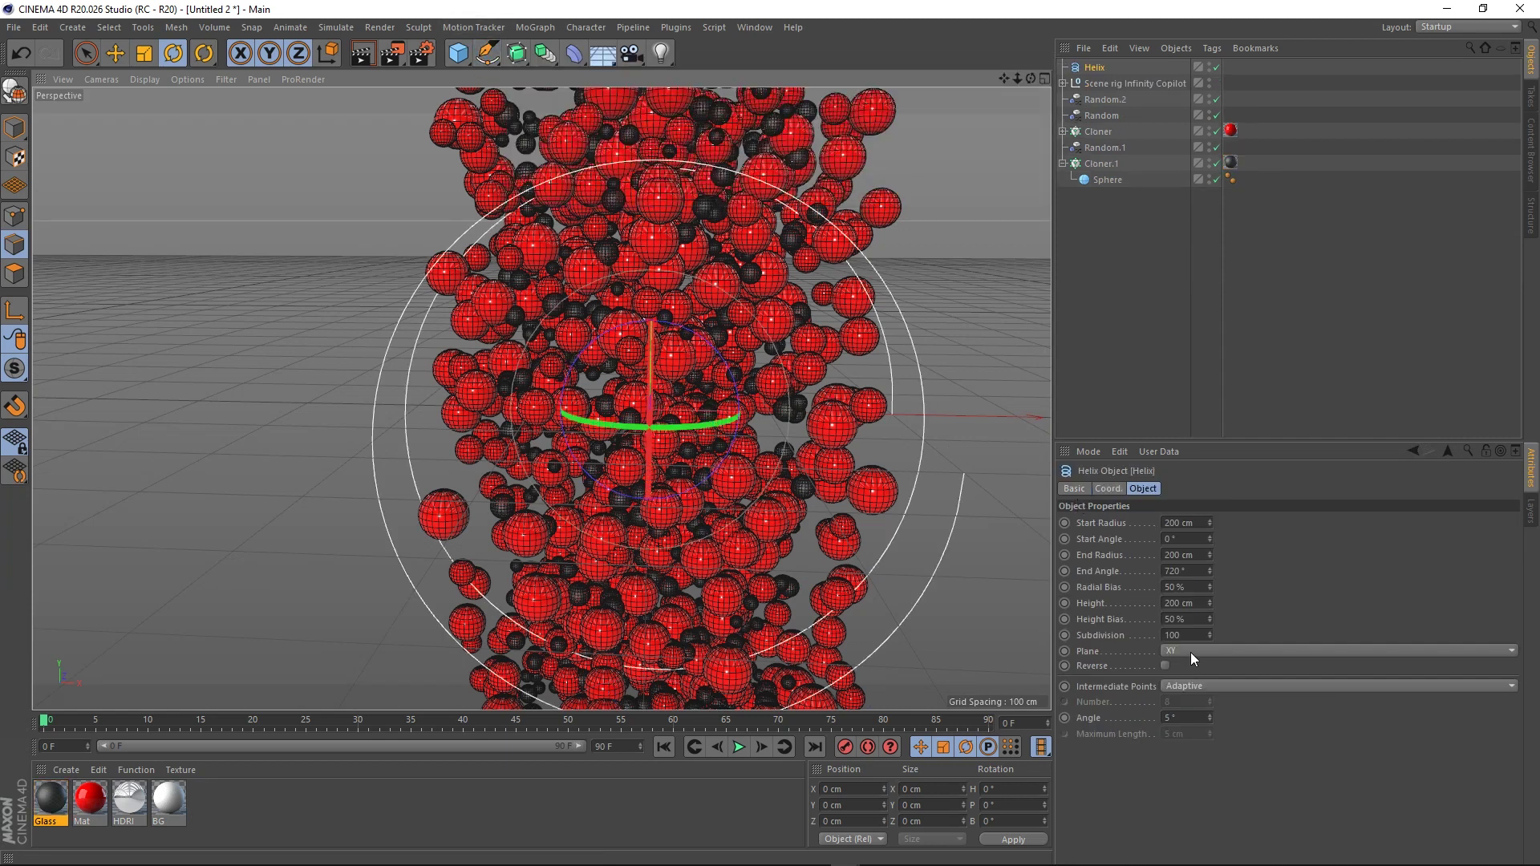
scroll(954, 373, "down", 5)
left_click_drag(829, 392, 513, 417, "alt")
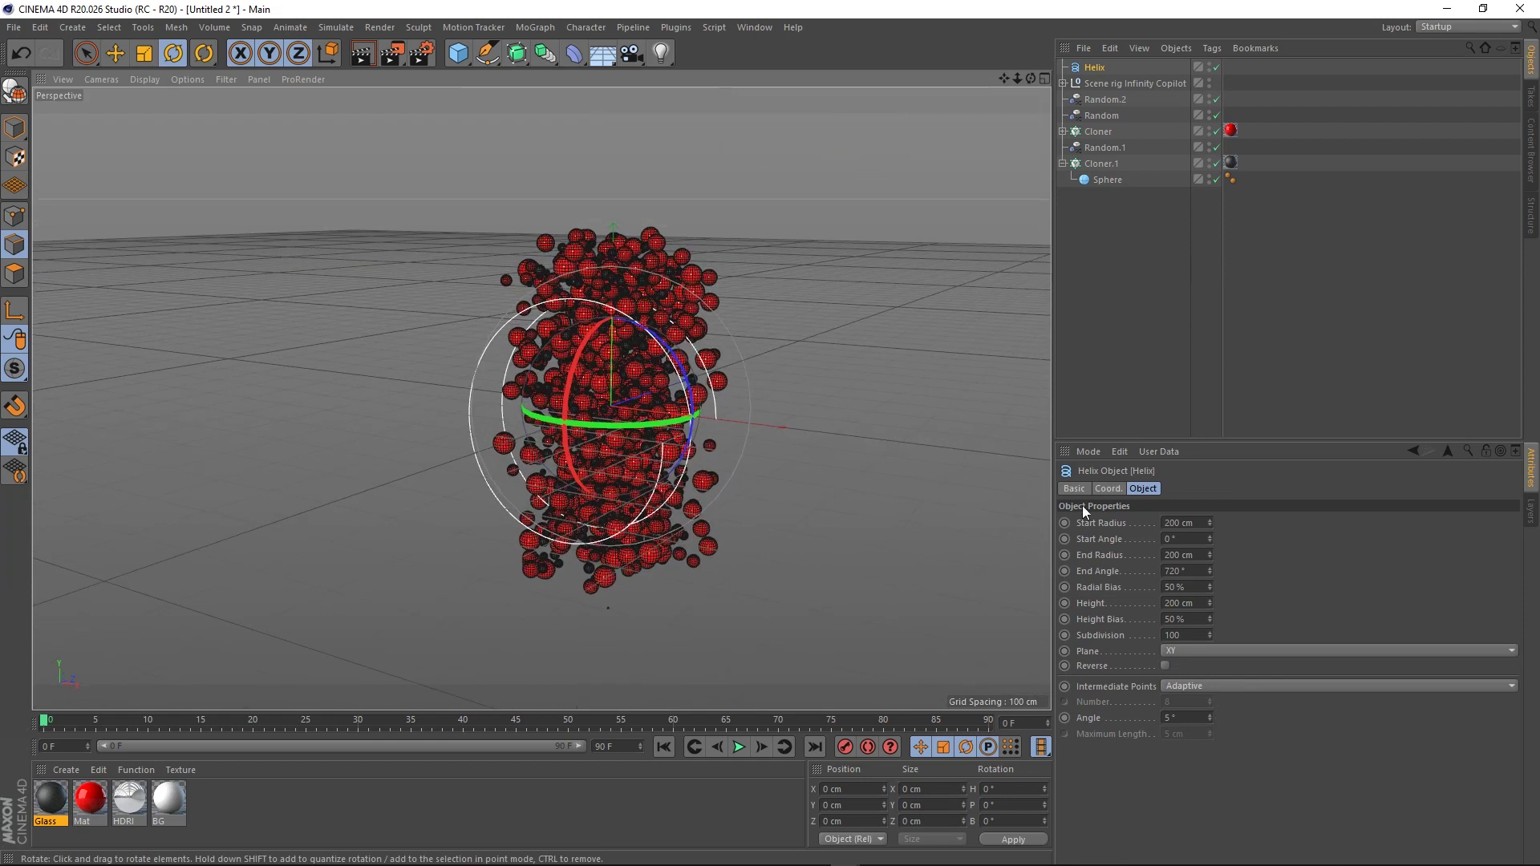
left_click(1171, 651)
left_click(1174, 700)
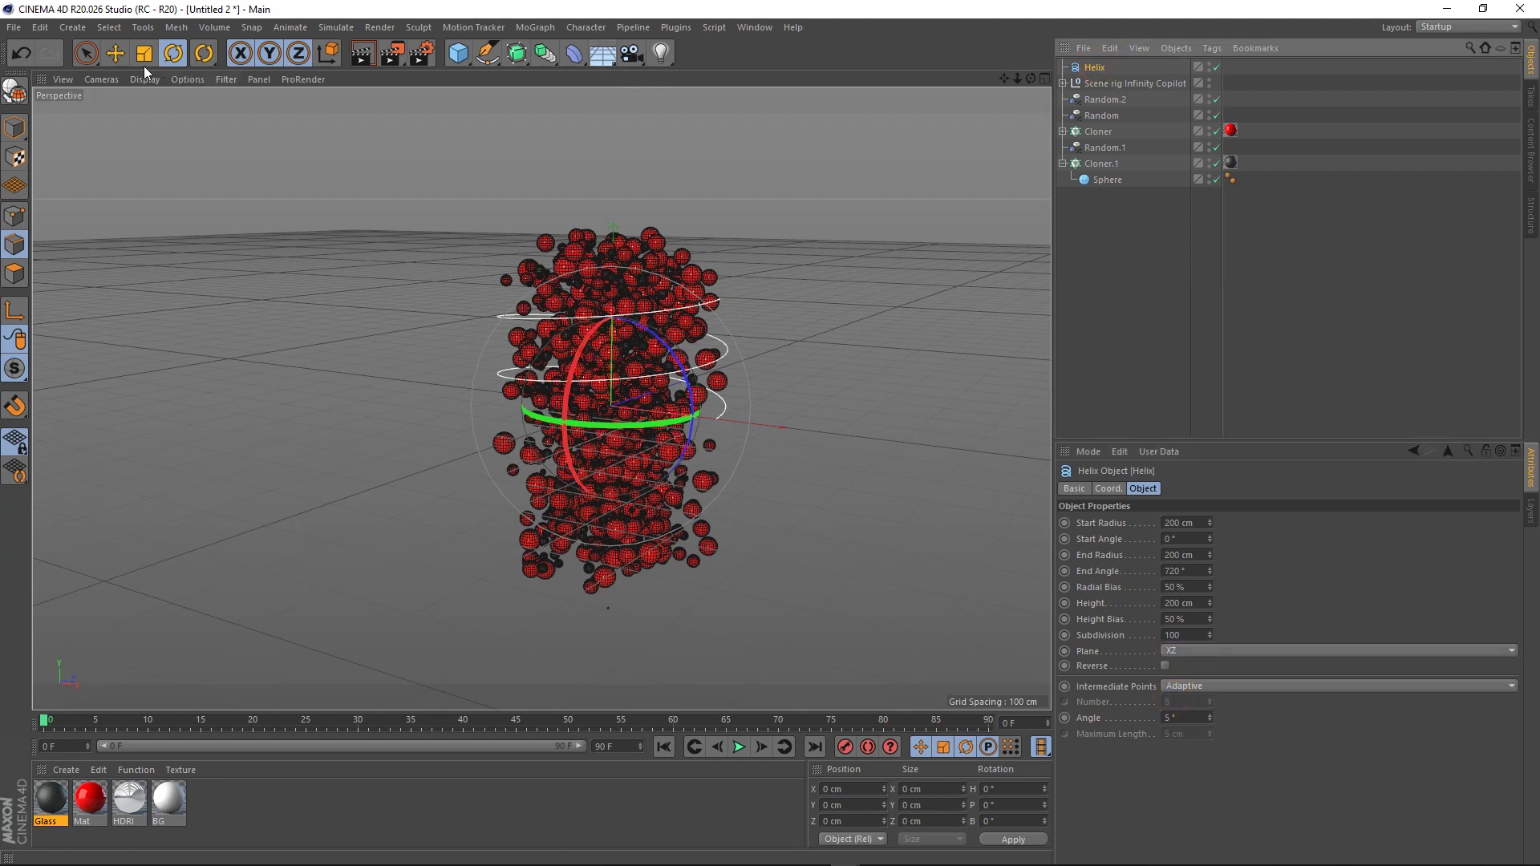
Move the helix about 207 cm down along the sphere column
left_click(115, 52)
left_click_drag(617, 249, 619, 374)
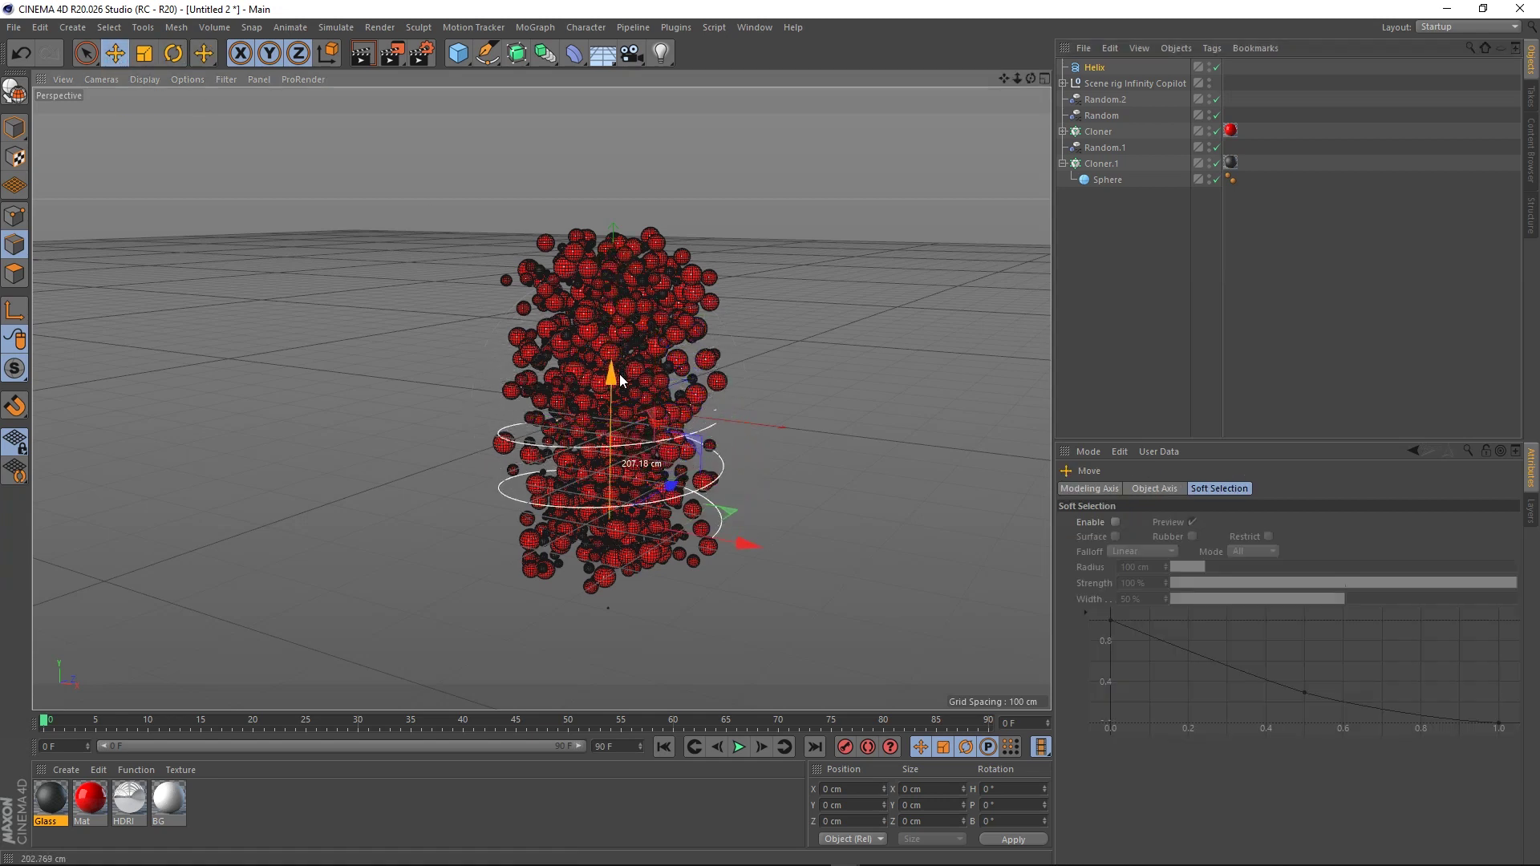
left_click(1094, 68)
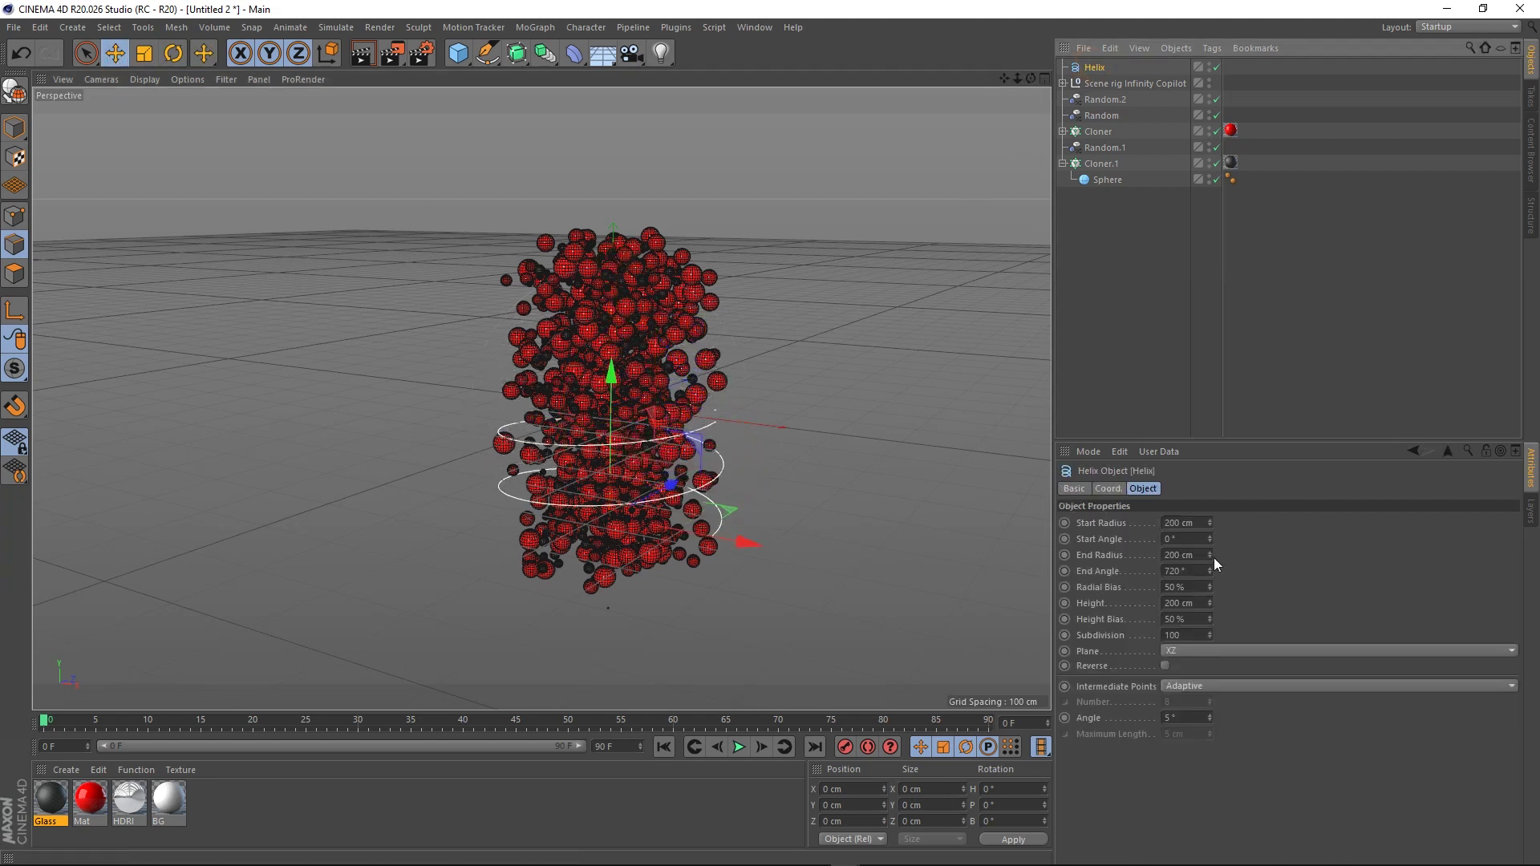
Set the helix's height to 417 cm and its start angle to -117°
left_click_drag(1210, 601, 1208, 602)
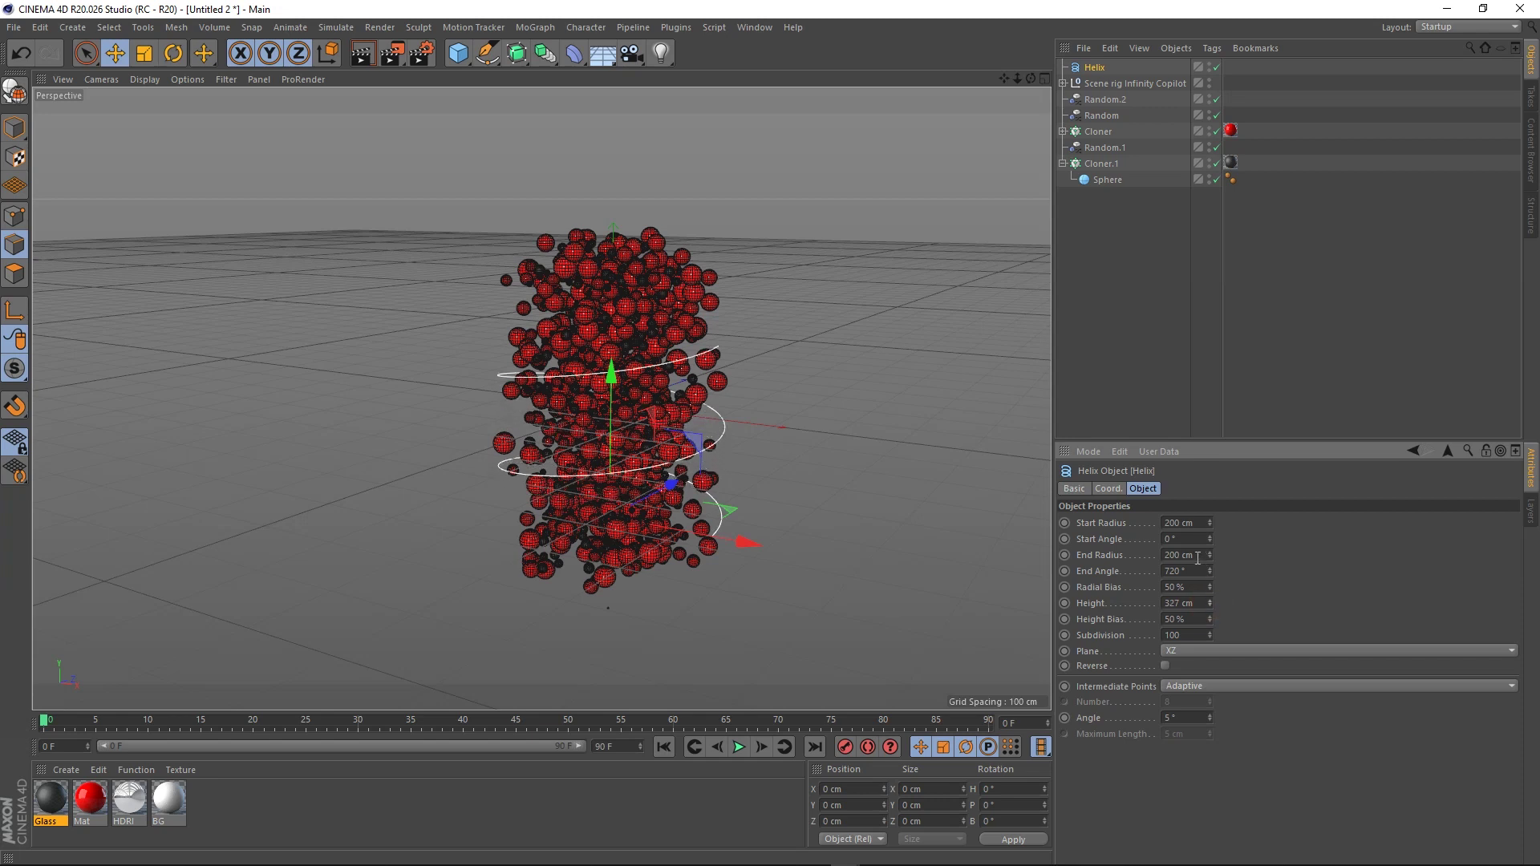
left_click_drag(1209, 537, 1210, 600)
left_click_drag(1210, 541, 1210, 541)
left_click_drag(1210, 602, 1210, 601)
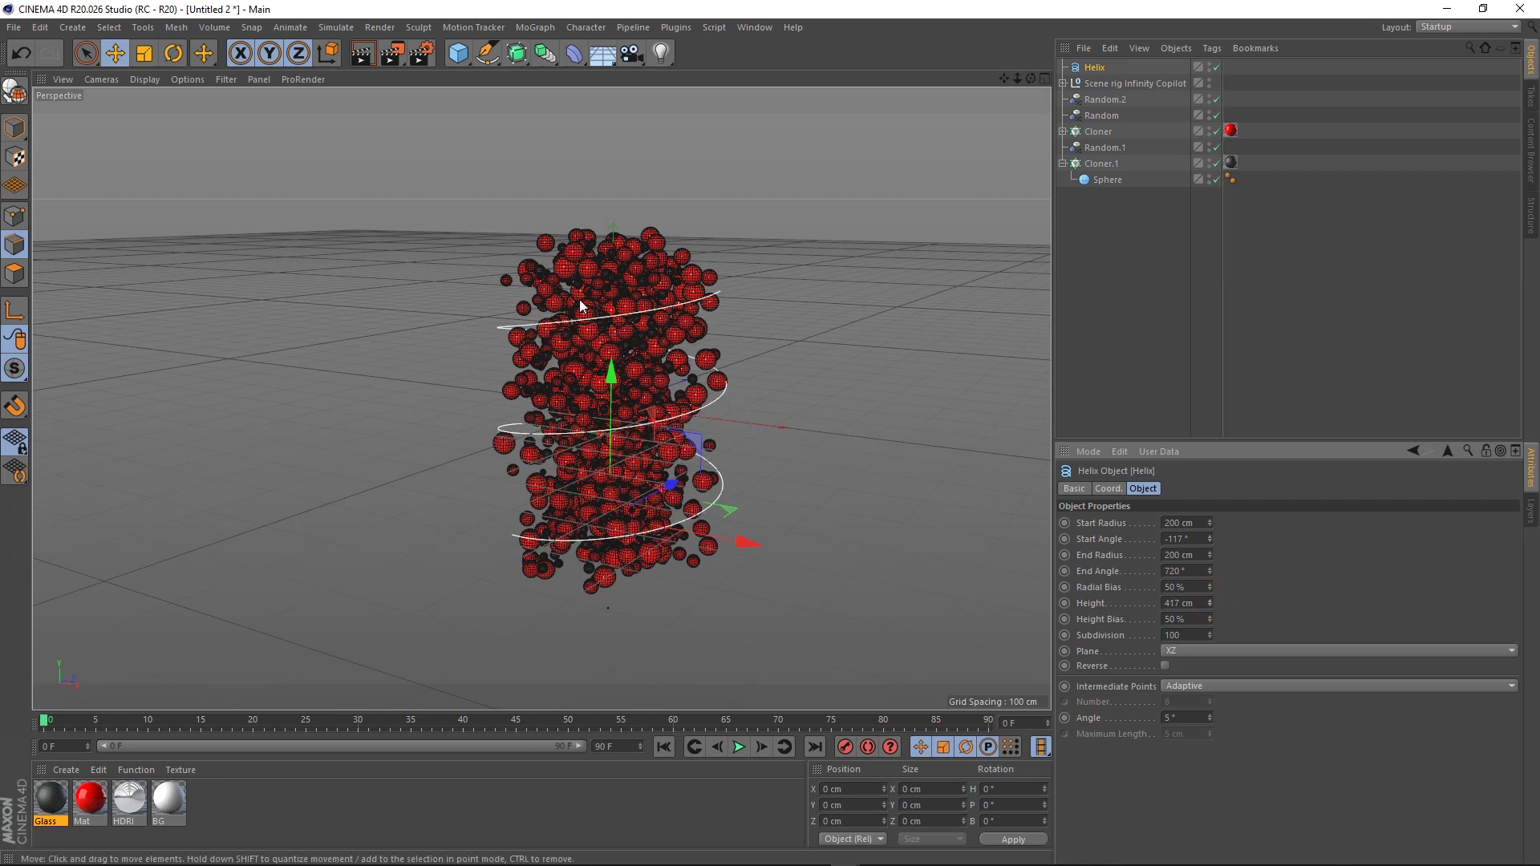
Add a Circle spline to the scene
scroll(633, 286, "up", 5)
scroll(628, 256, "up", 5)
middle_click_drag(627, 256, 633, 239, "alt")
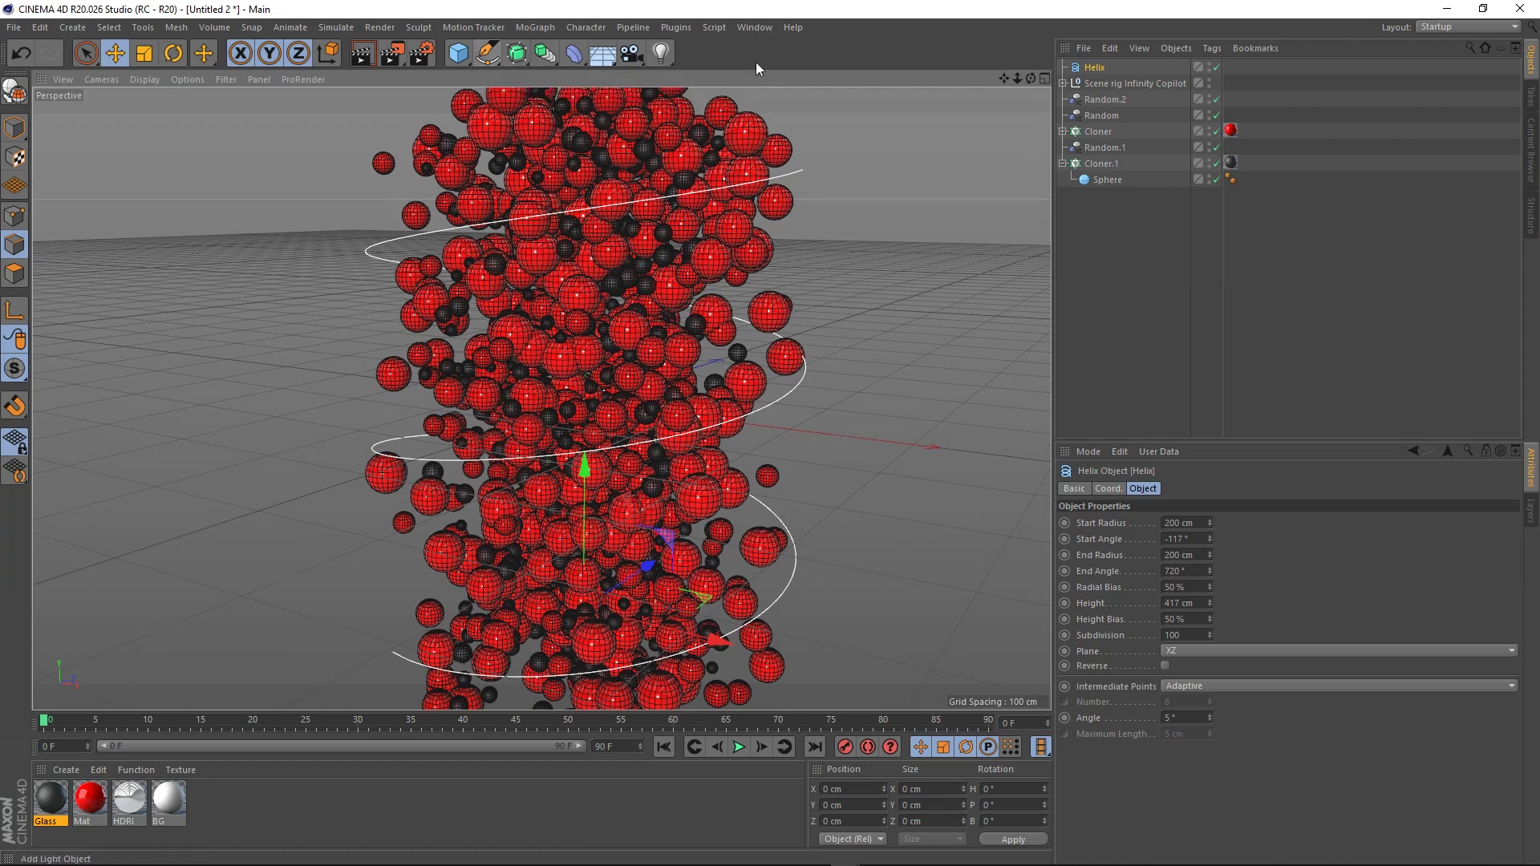
left_click(489, 60)
left_click(659, 102)
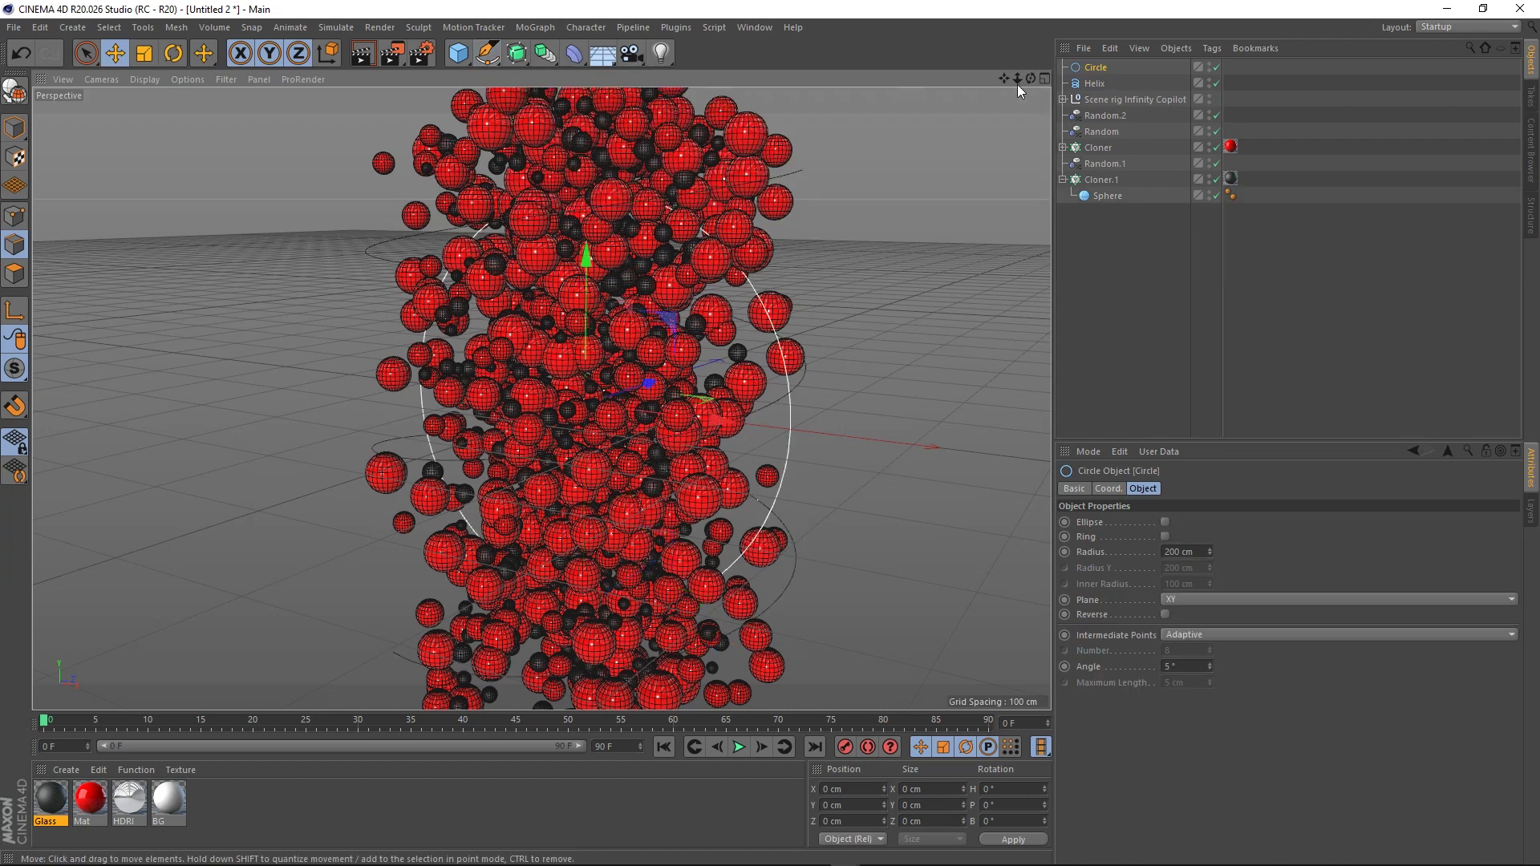
Add a Sweep object and nest the Circle and Helix under it, with the Circle above the Helix
left_click_drag(1094, 68, 1097, 88)
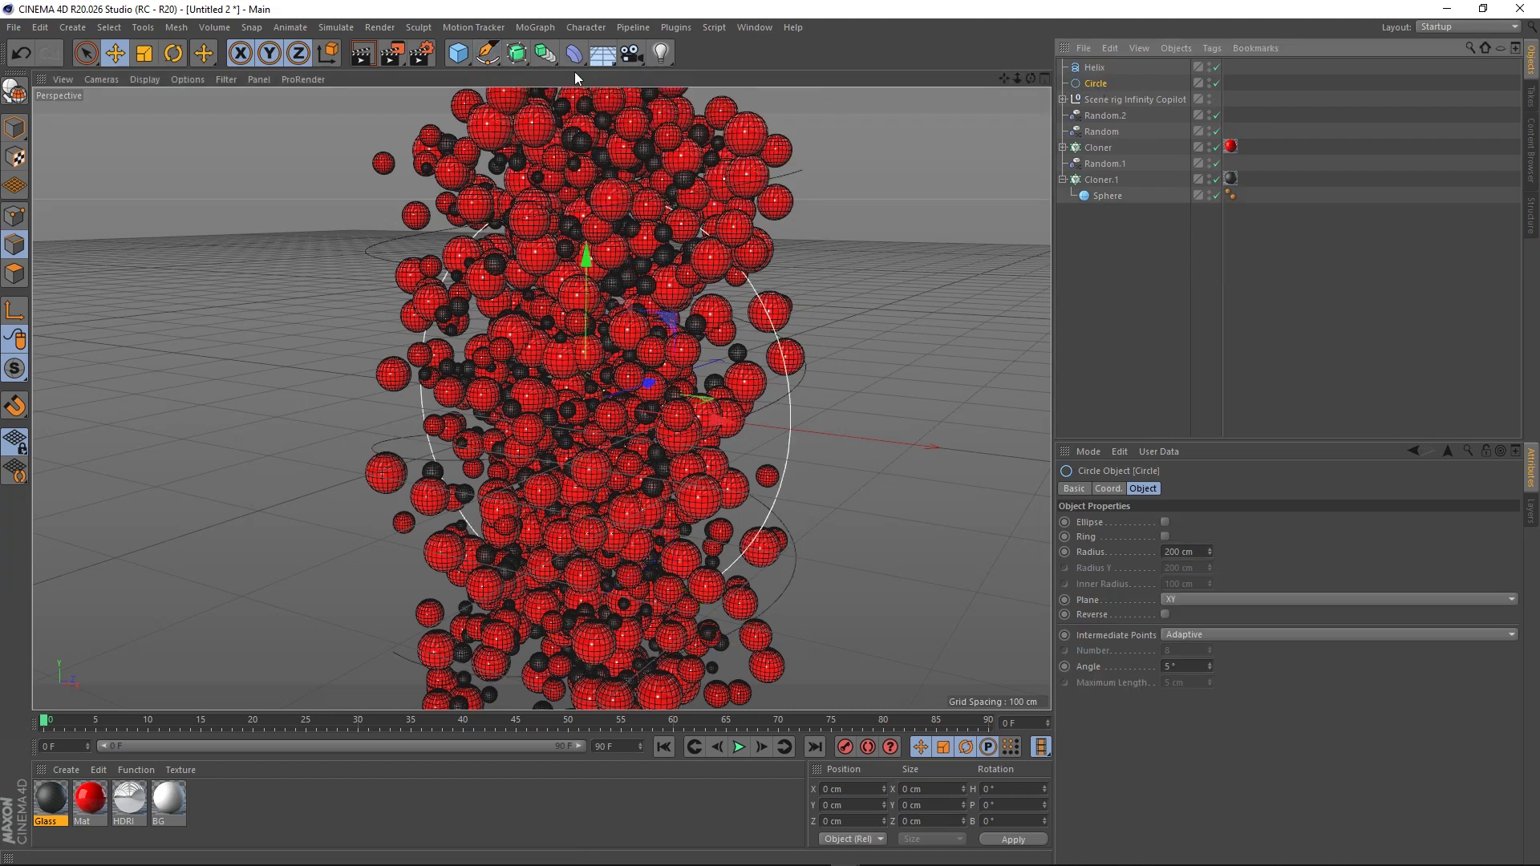
left_click(516, 53)
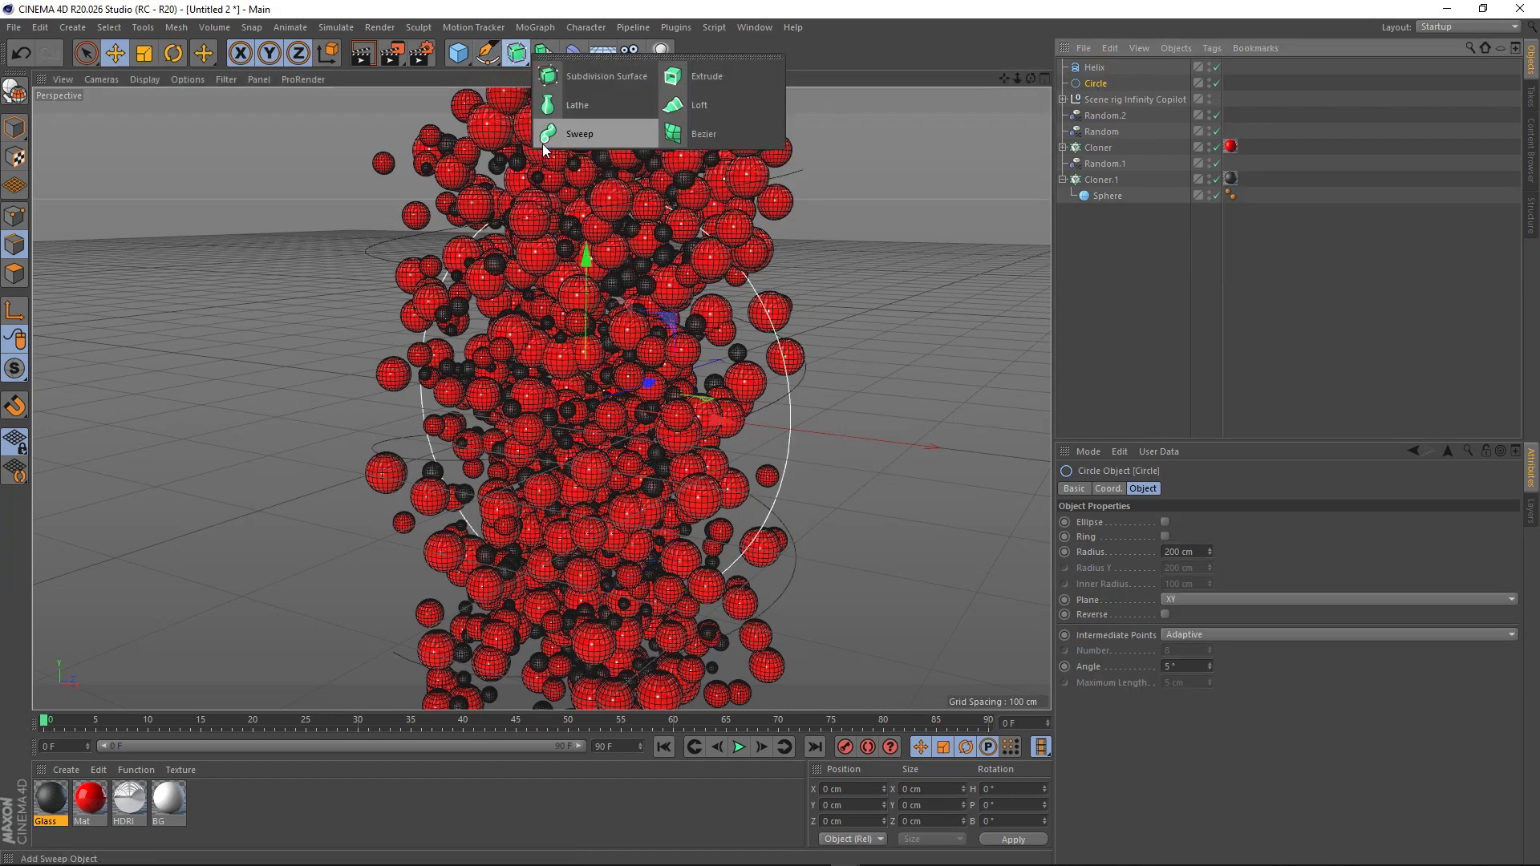
left_click(589, 133)
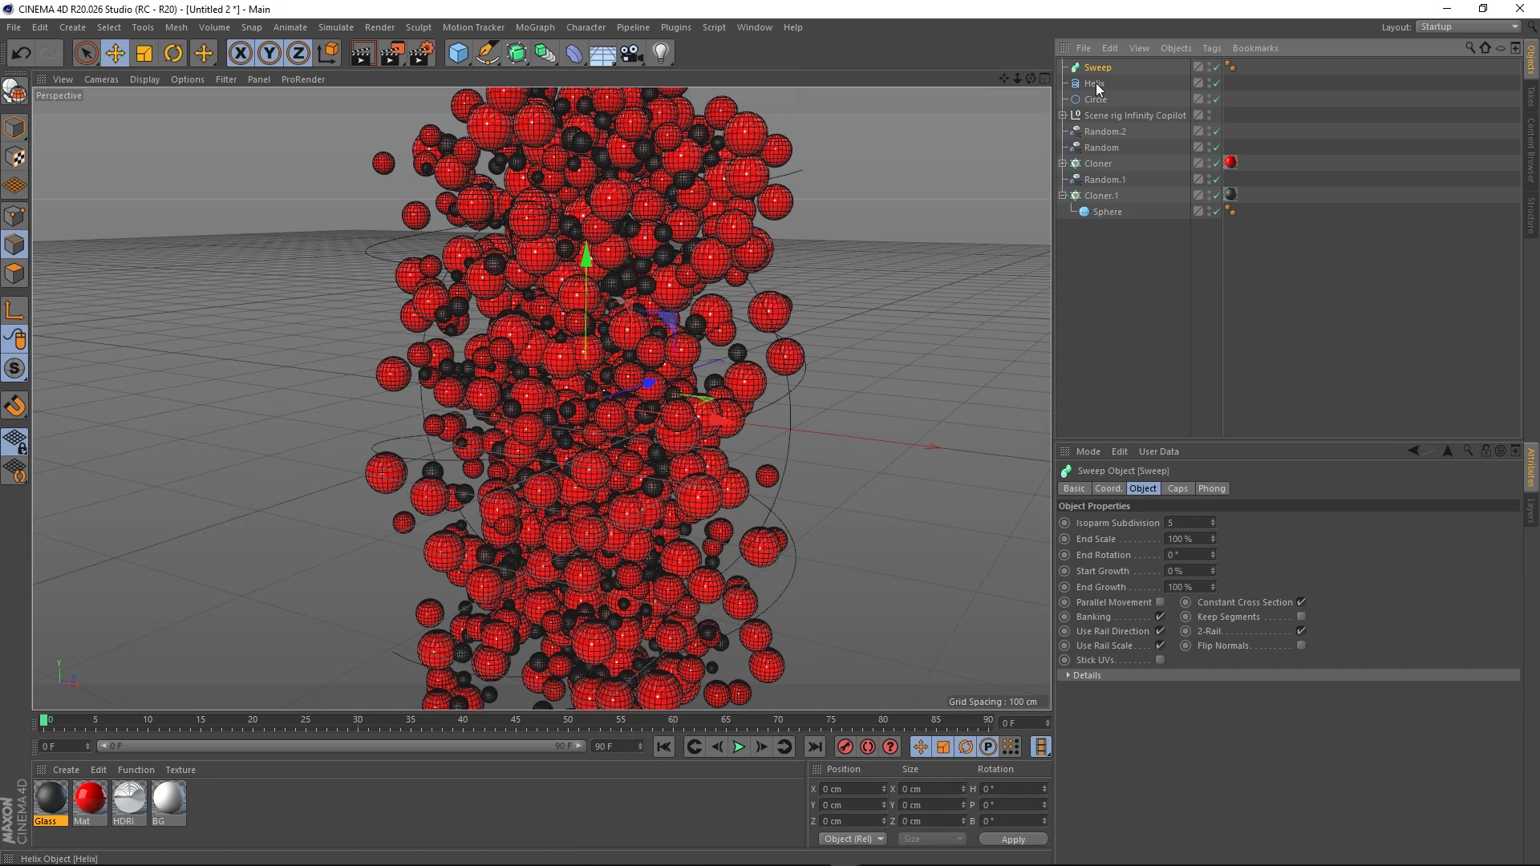
mouse_move(1096, 98)
left_mouse_down()
mouse_move(1098, 69)
mouse_move(1104, 96)
left_mouse_up()
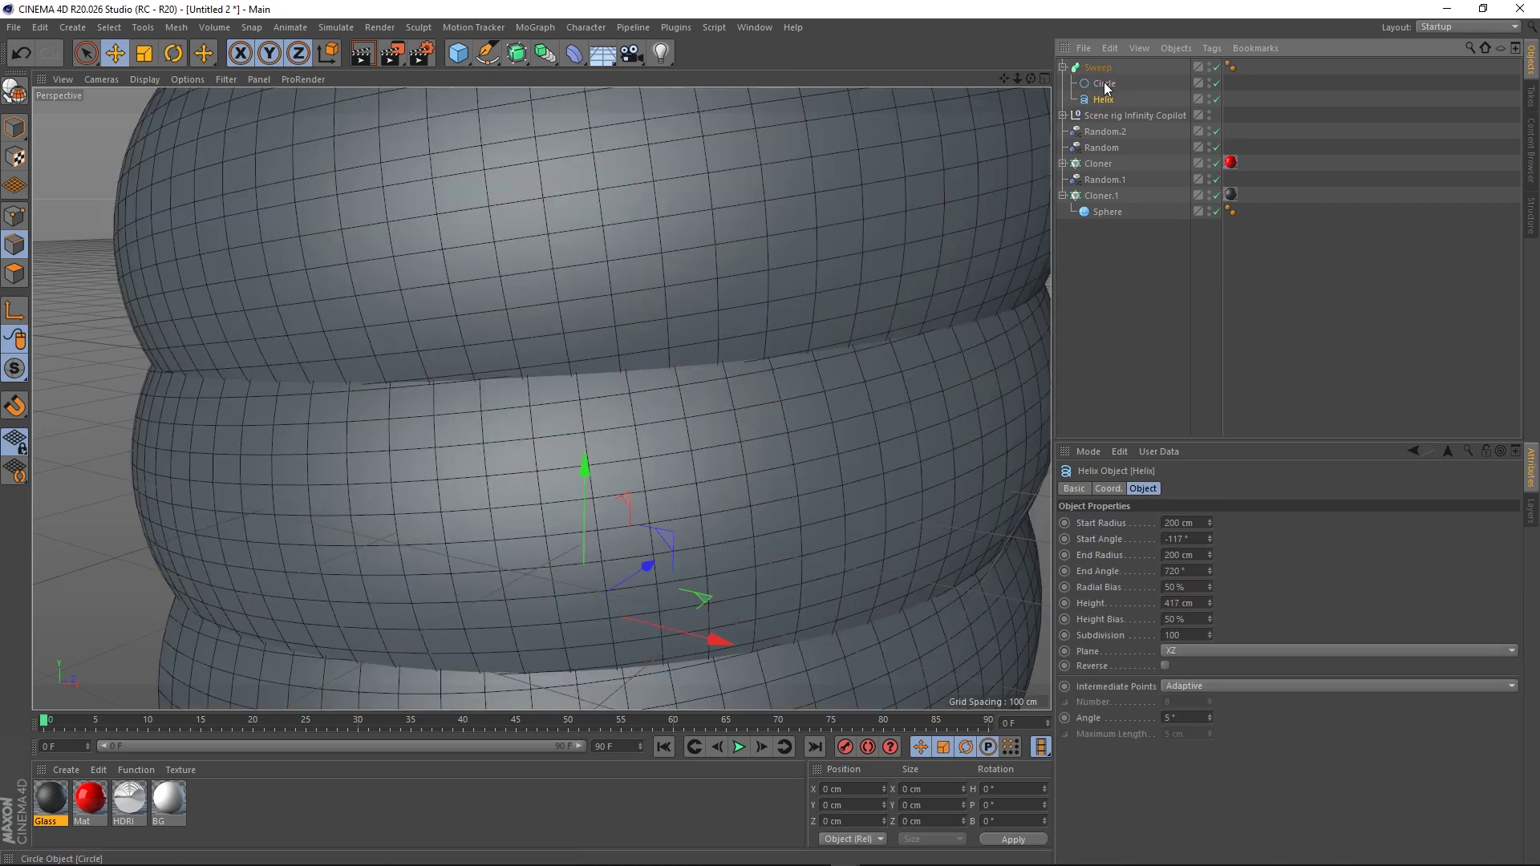
Set the radius of the sweep's Circle profile to 5 cm
left_click(1102, 84)
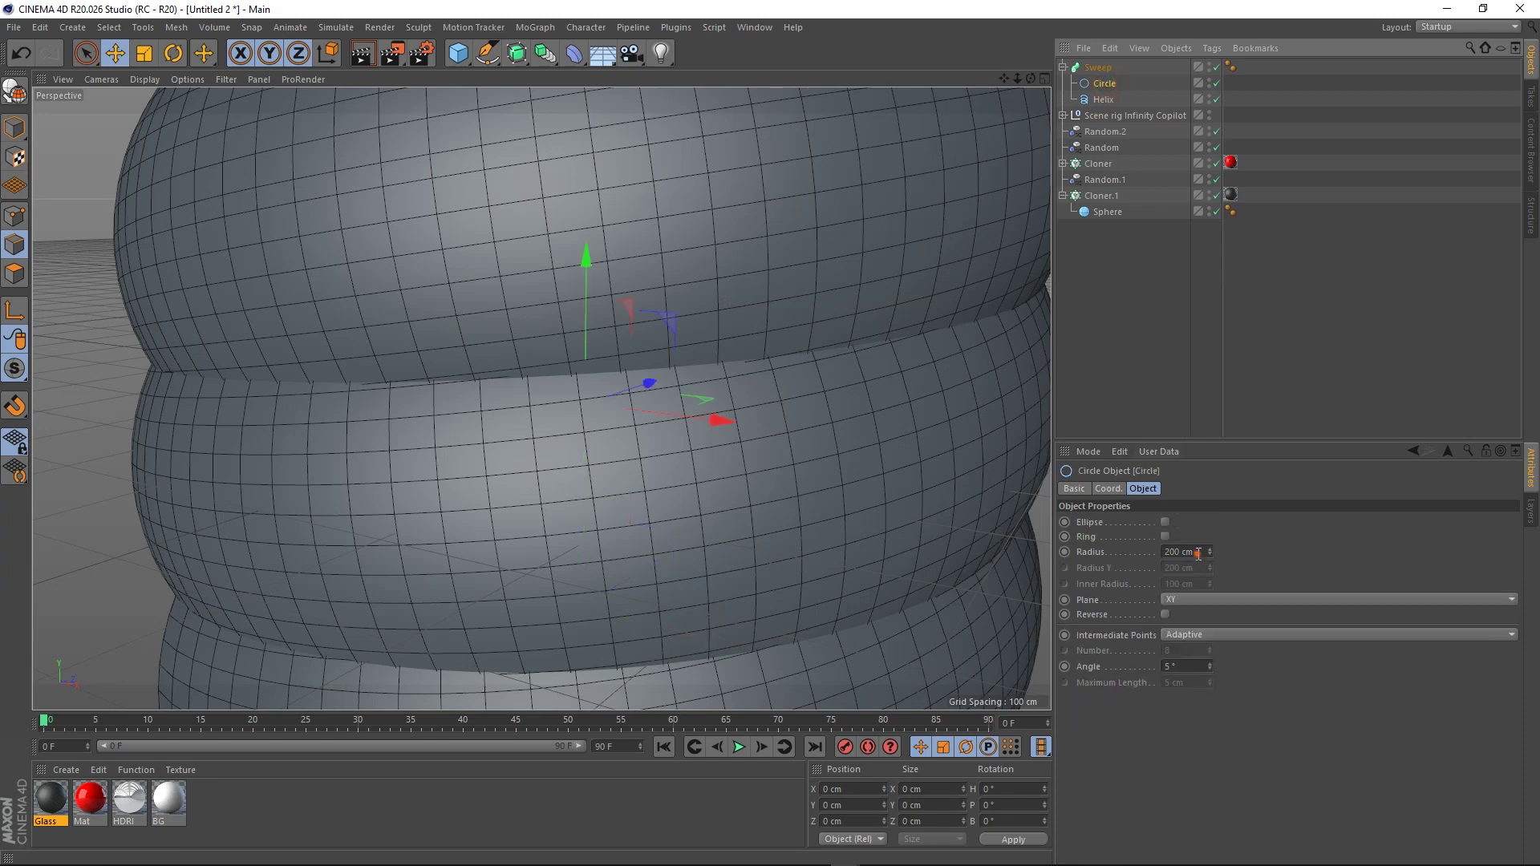
double_click(1195, 552)
type("5")
key("Return")
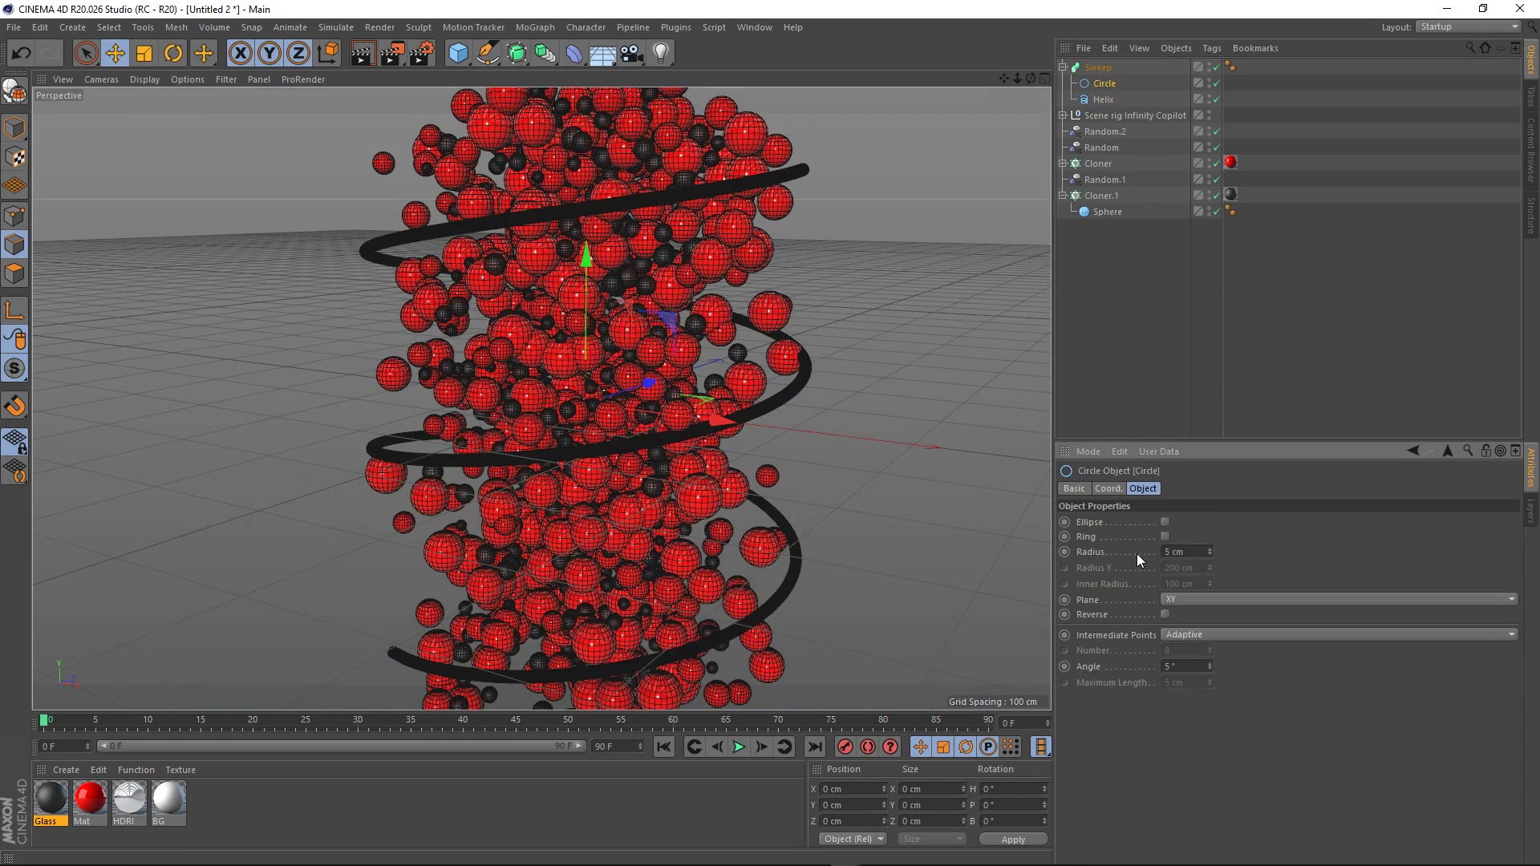
left_click_drag(1018, 76, 1059, 55)
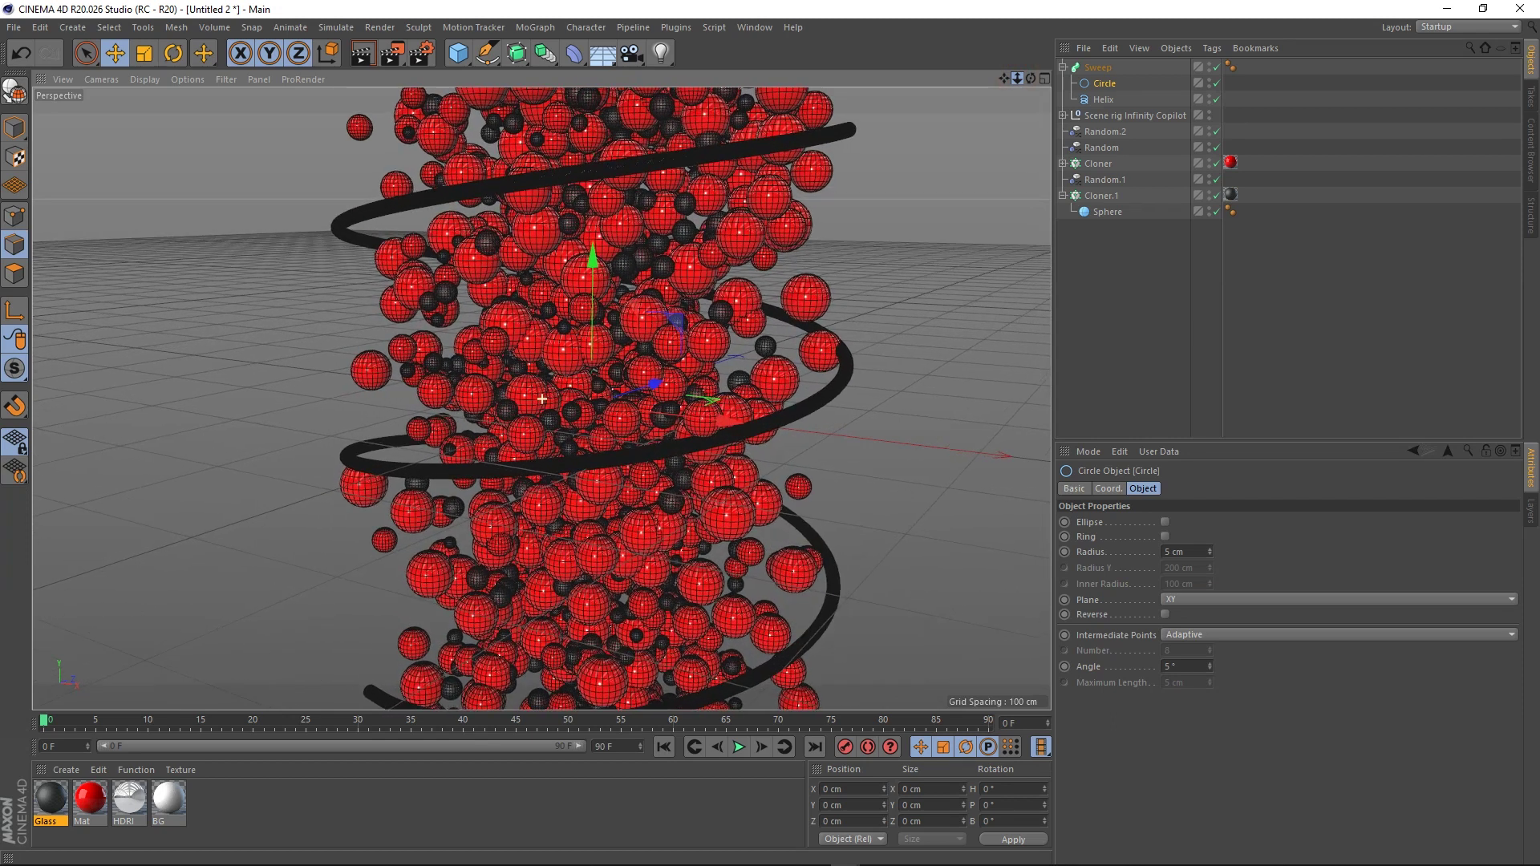
Create a new material with Color and Reflectance disabled and Transparency enabled using the Glass refraction preset
double_click(211, 806)
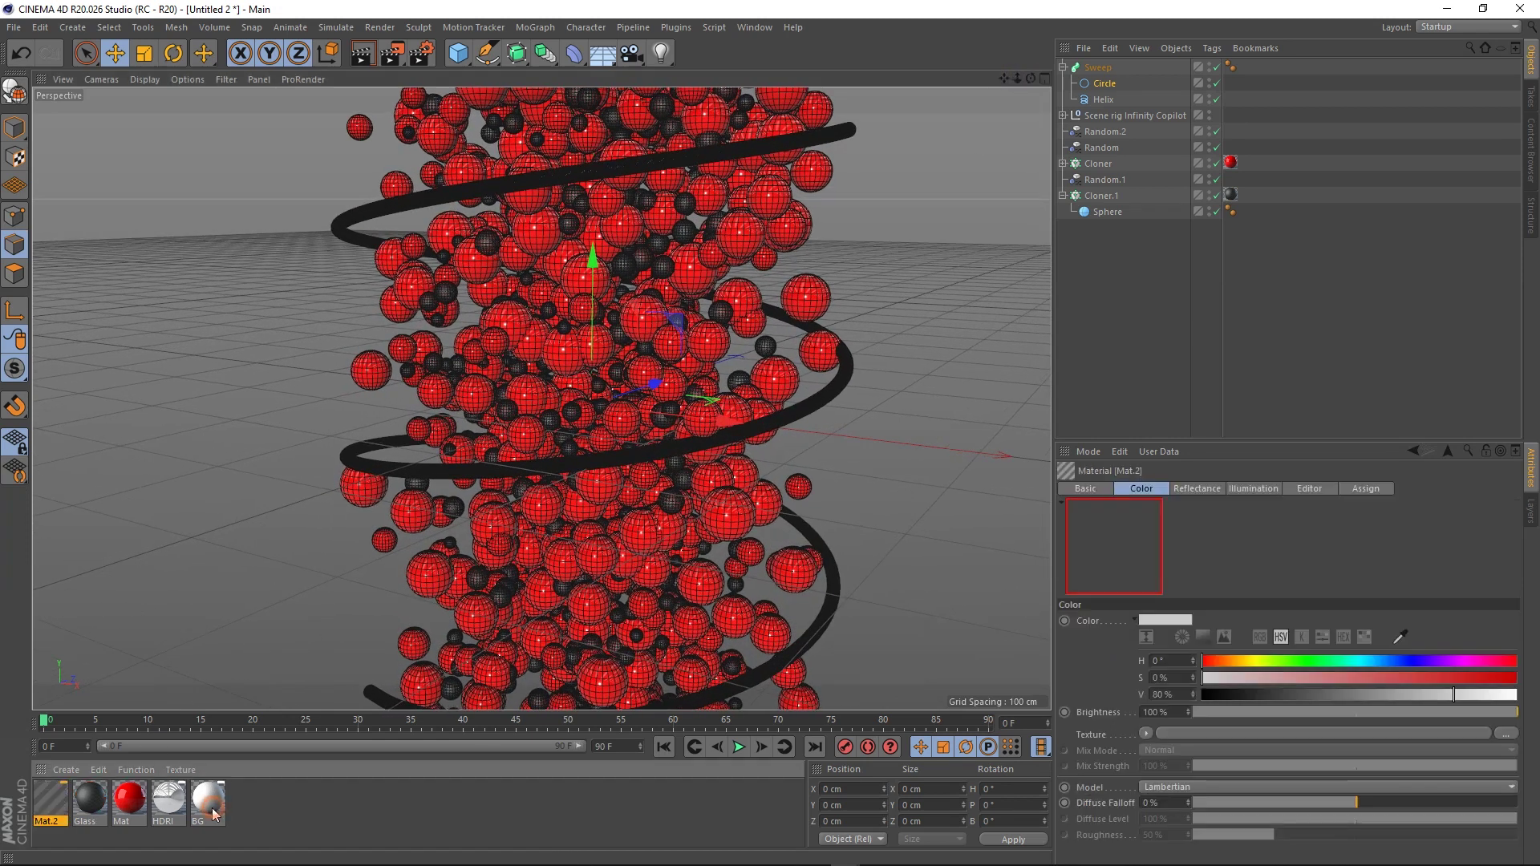
double_click(48, 814)
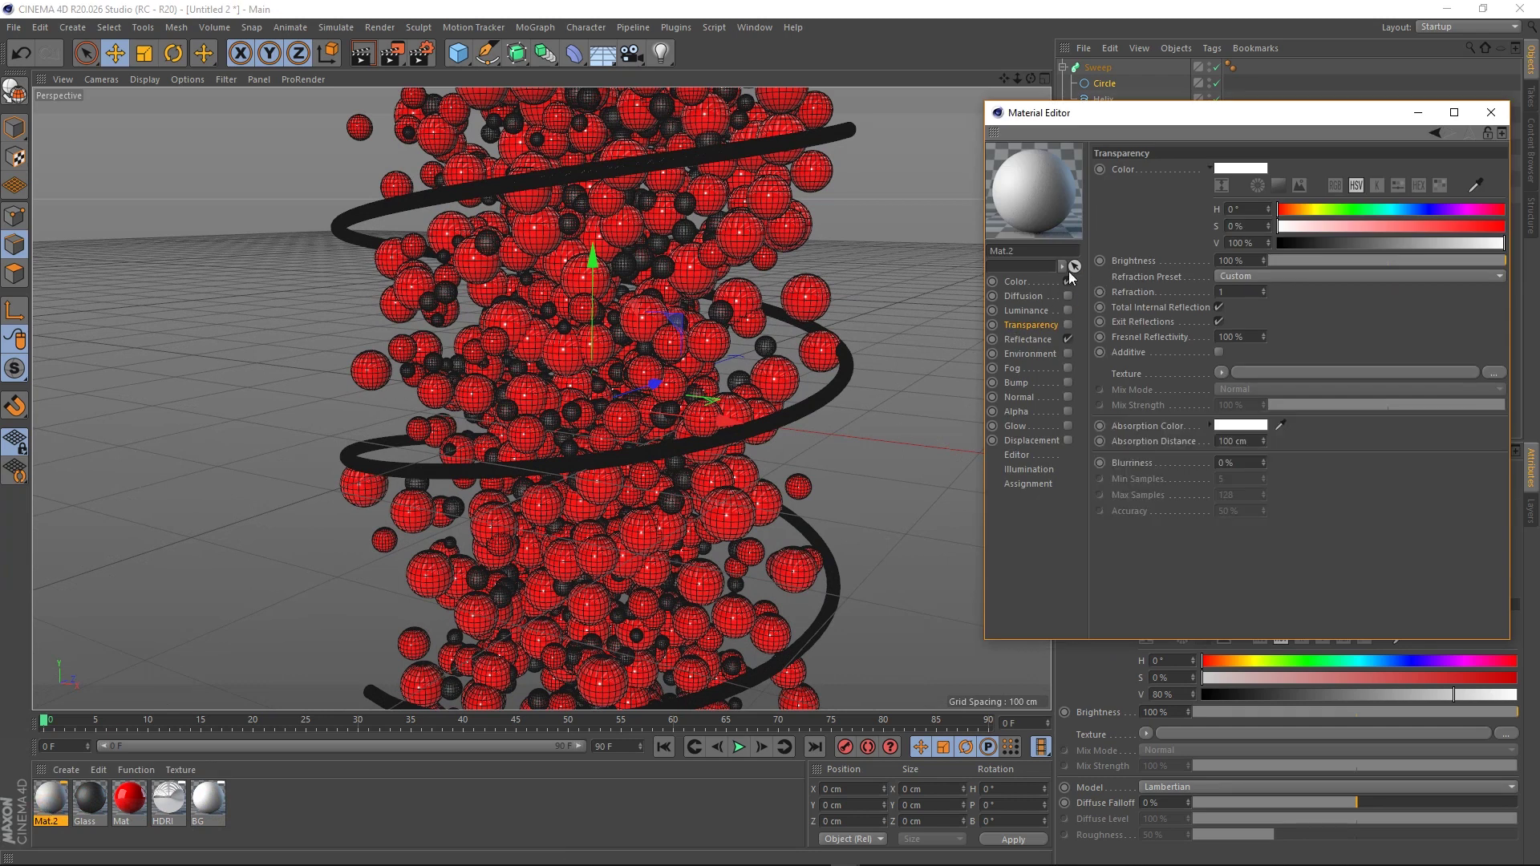
left_click(1067, 325)
left_click(1067, 324)
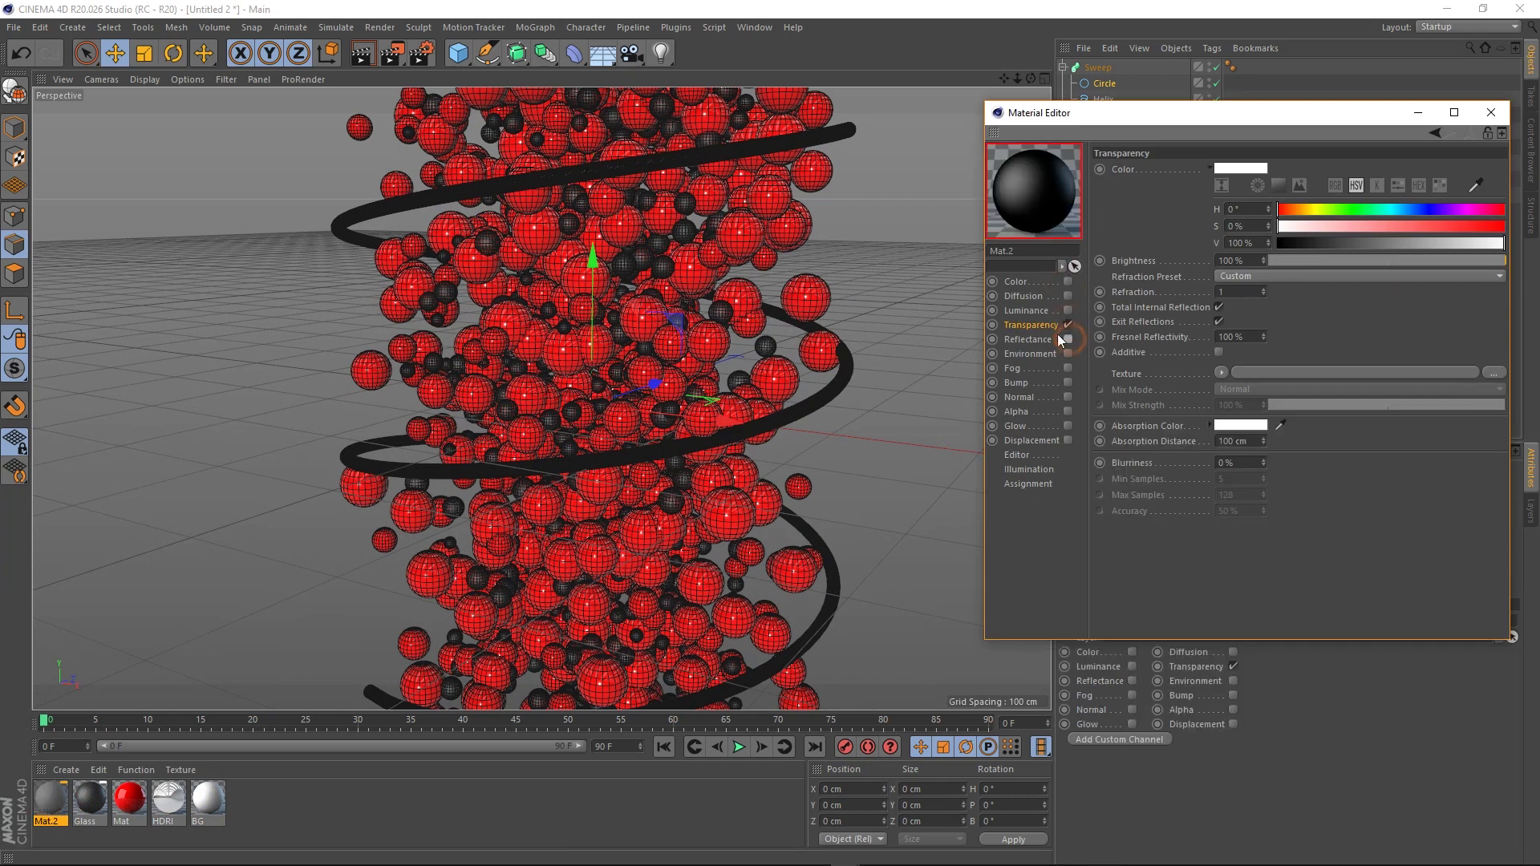
left_click(1283, 276)
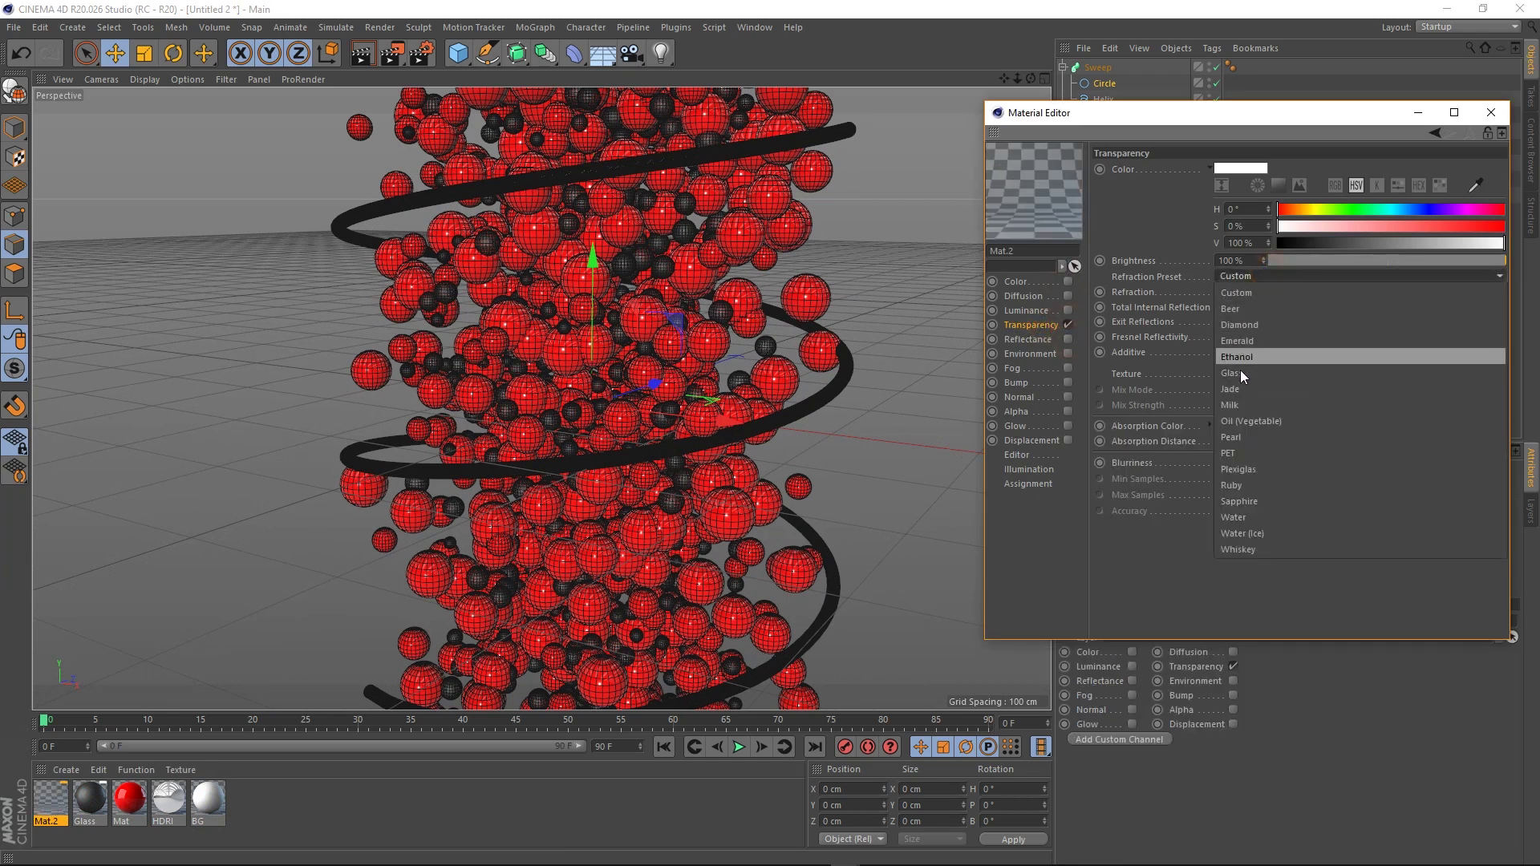
left_click(1243, 370)
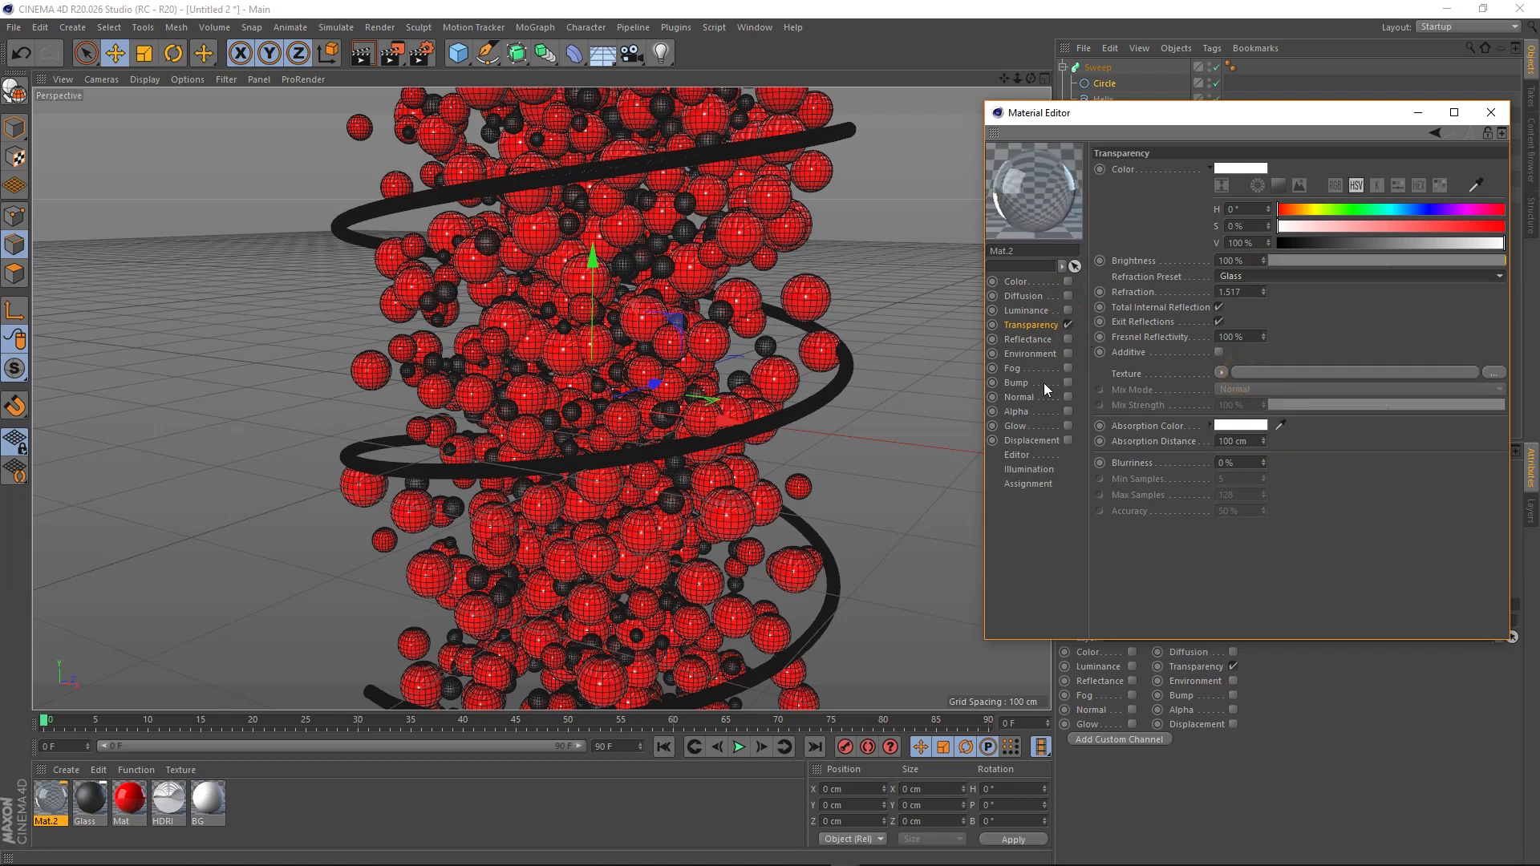
Enable the new material's Reflectance with a GGX layer, Dielectric Fresnel using the Glass preset, 0% roughness and 78% reflection strength
left_click(1067, 339)
left_click(1251, 409)
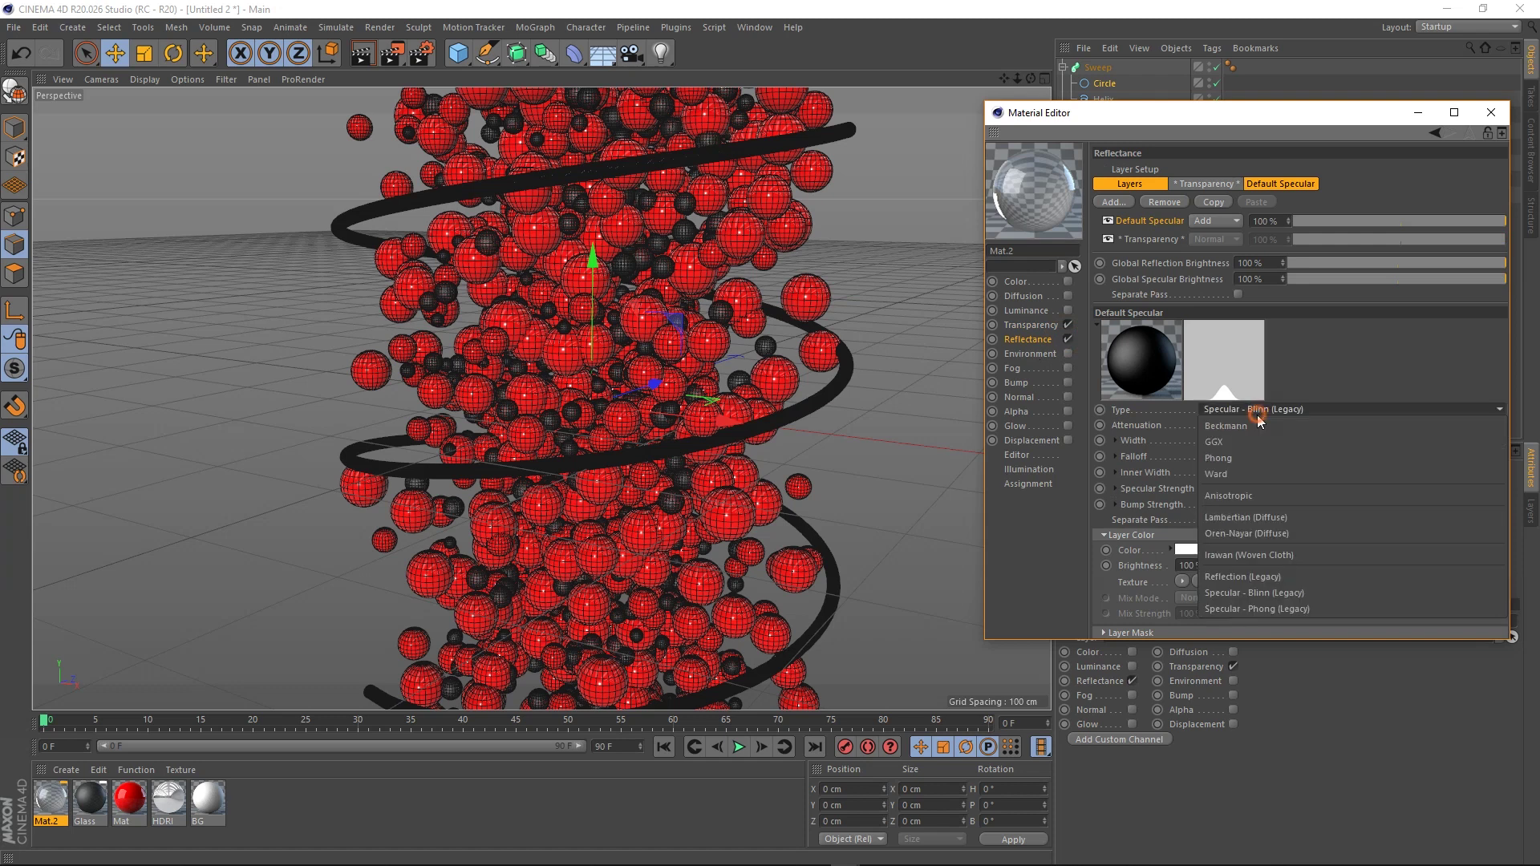
left_click(1235, 440)
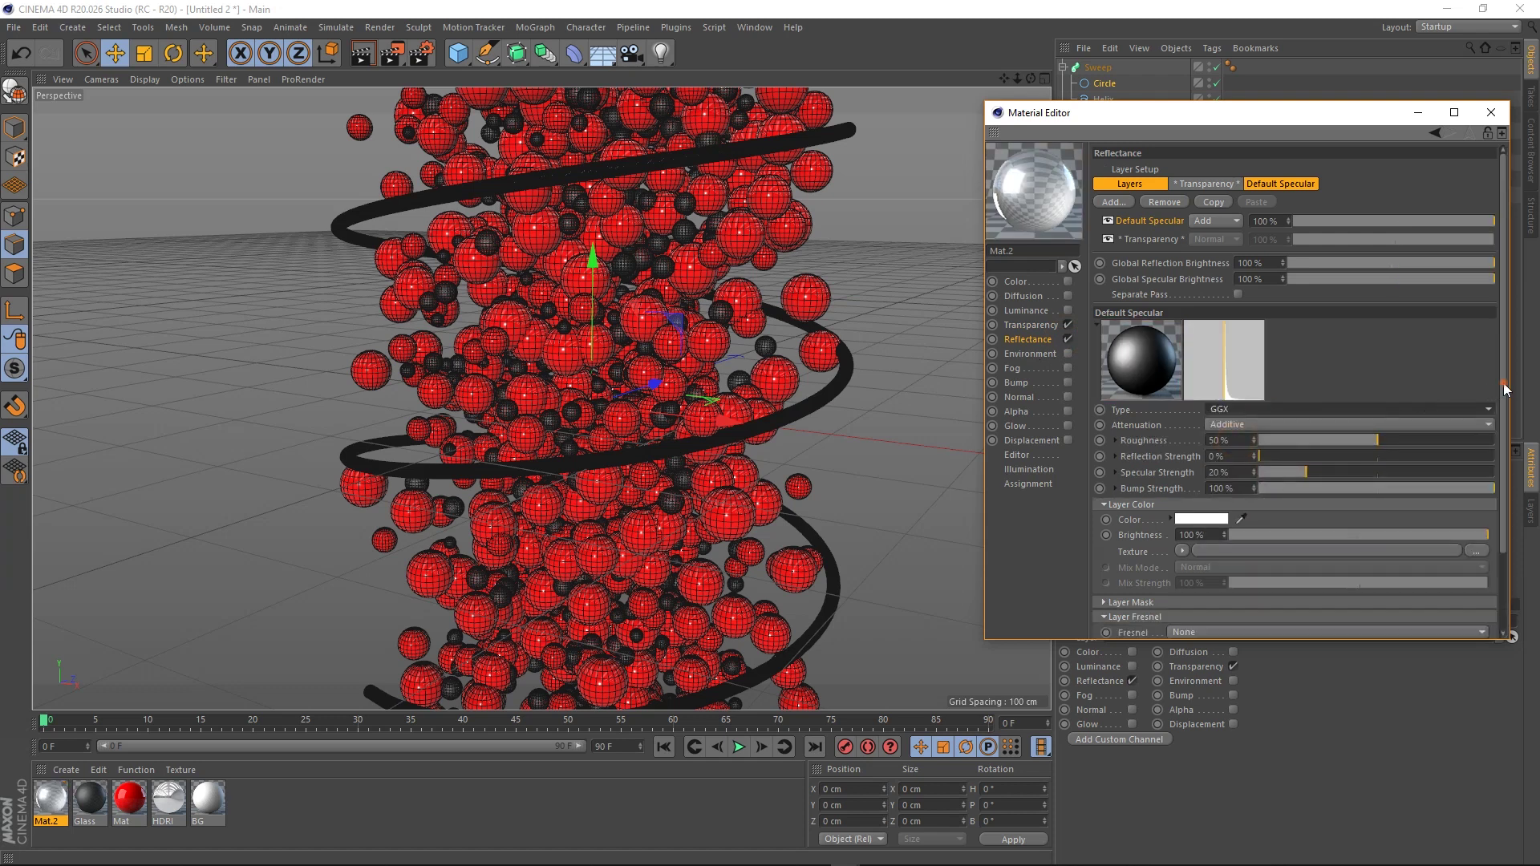
scroll(1427, 417, "down", 2)
left_click(1256, 539)
left_click(1203, 571)
left_click(1217, 555)
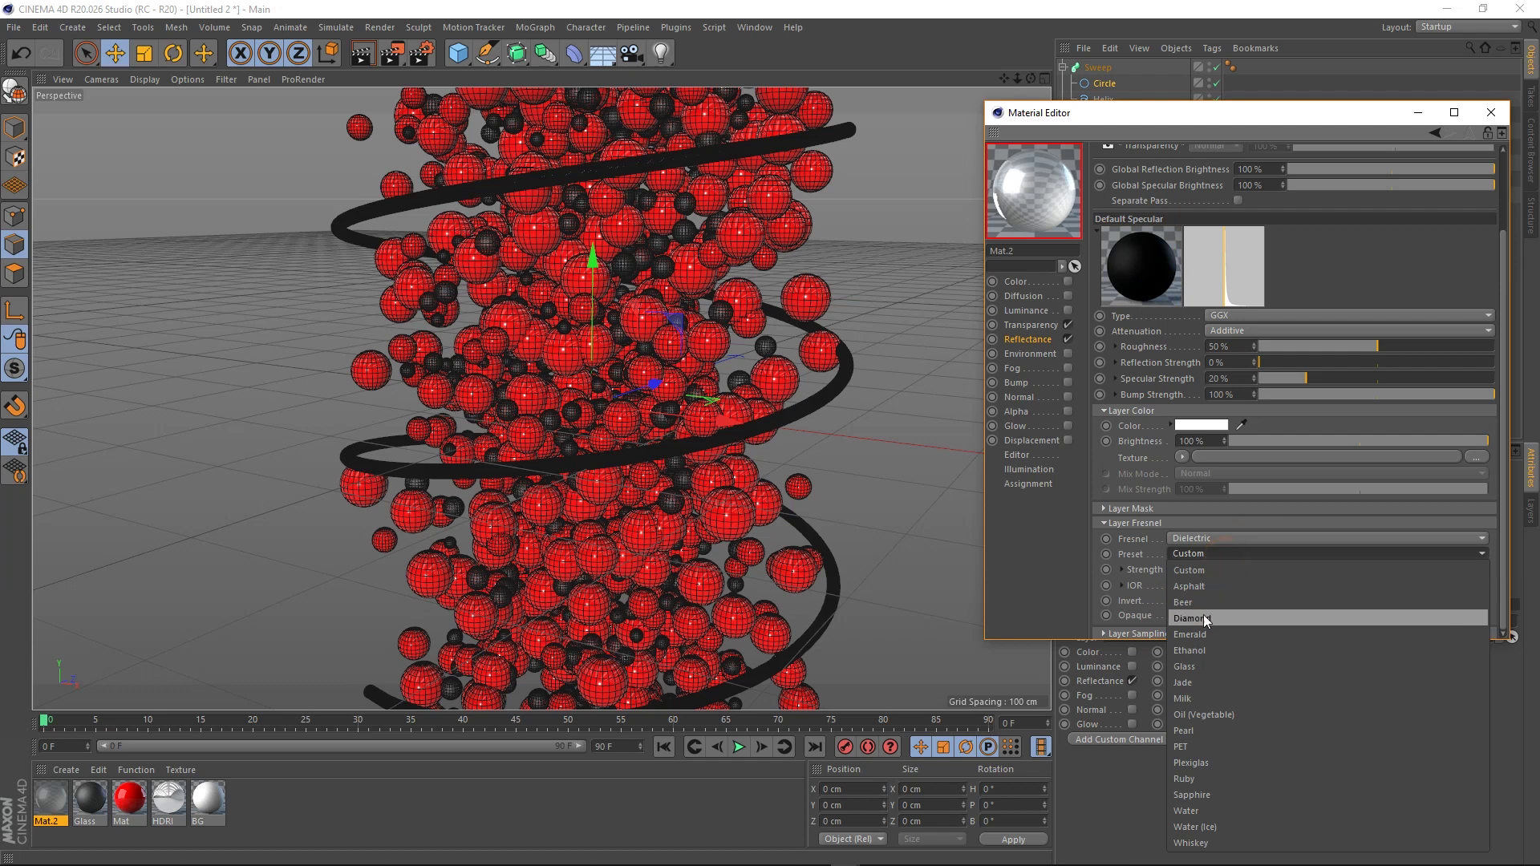
left_click(1207, 667)
left_click_drag(1327, 347, 1241, 358)
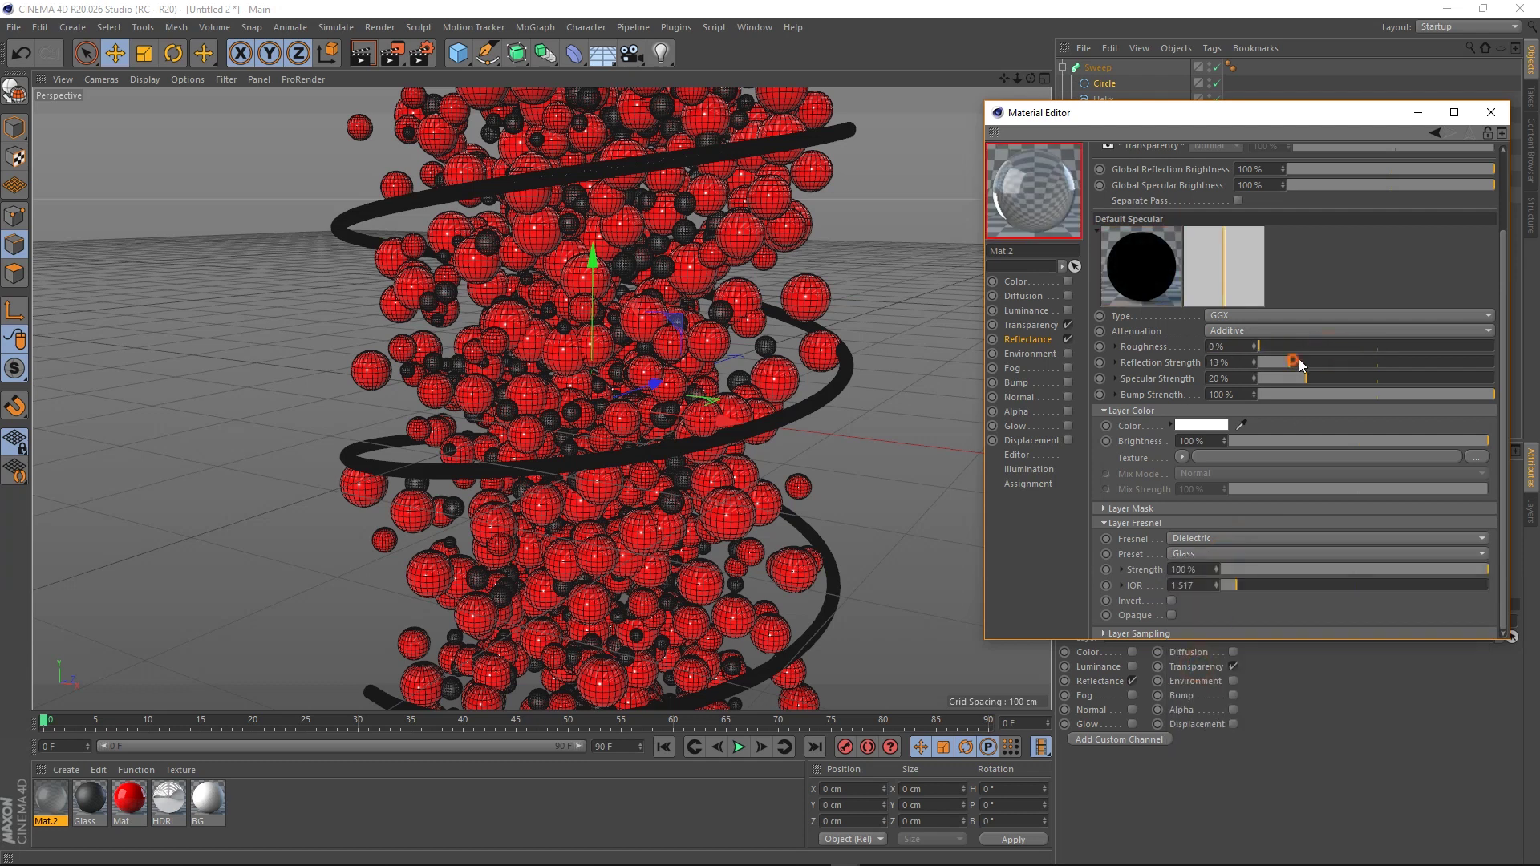
left_click_drag(1432, 360, 1436, 361)
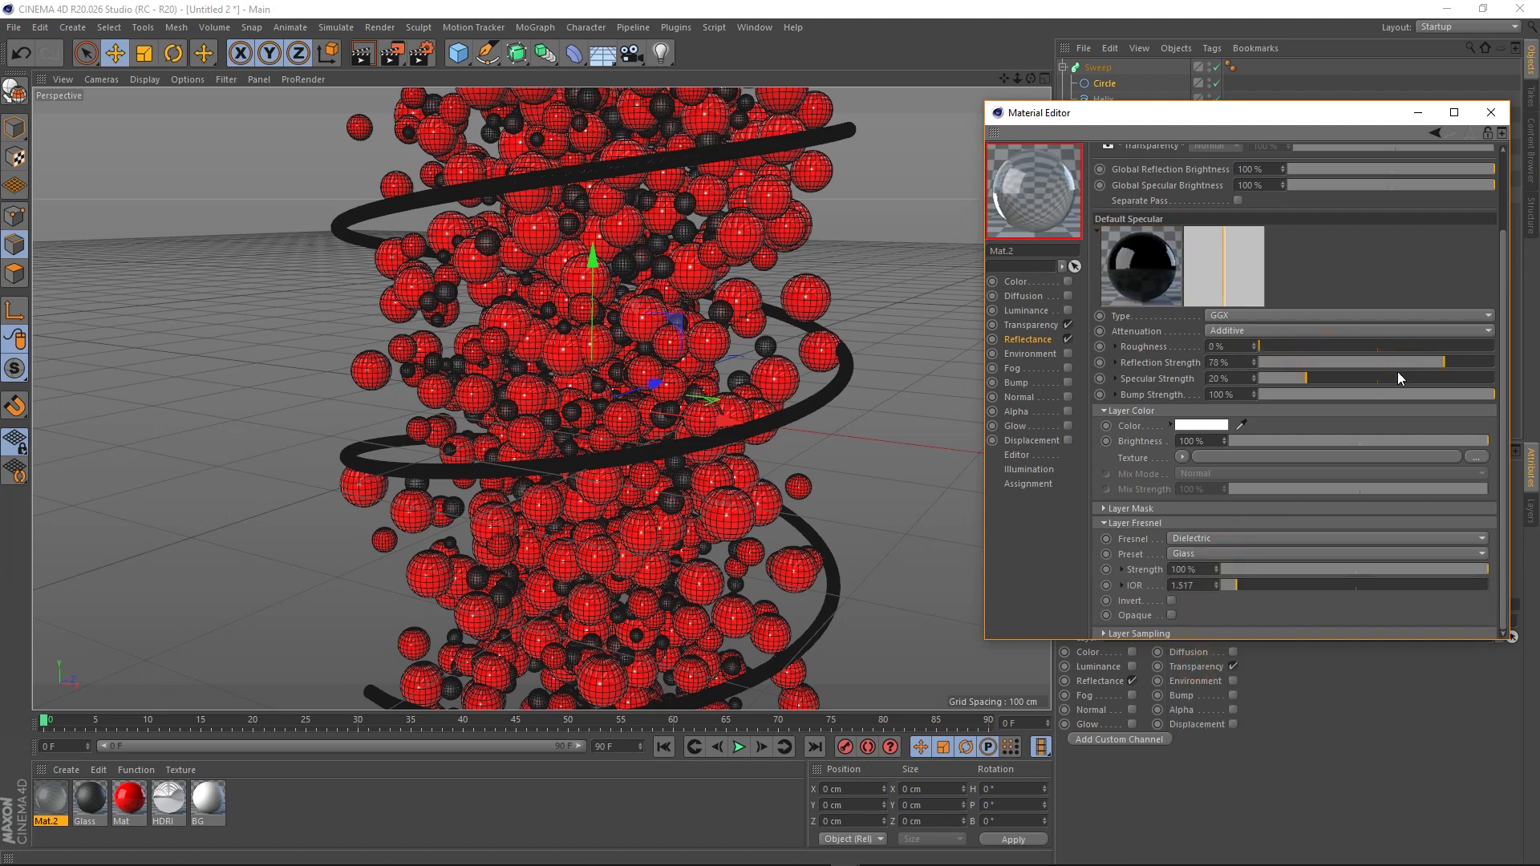
Apply the new transparent material to the swept helix and put the material editor away
left_click_drag(50, 798, 419, 474)
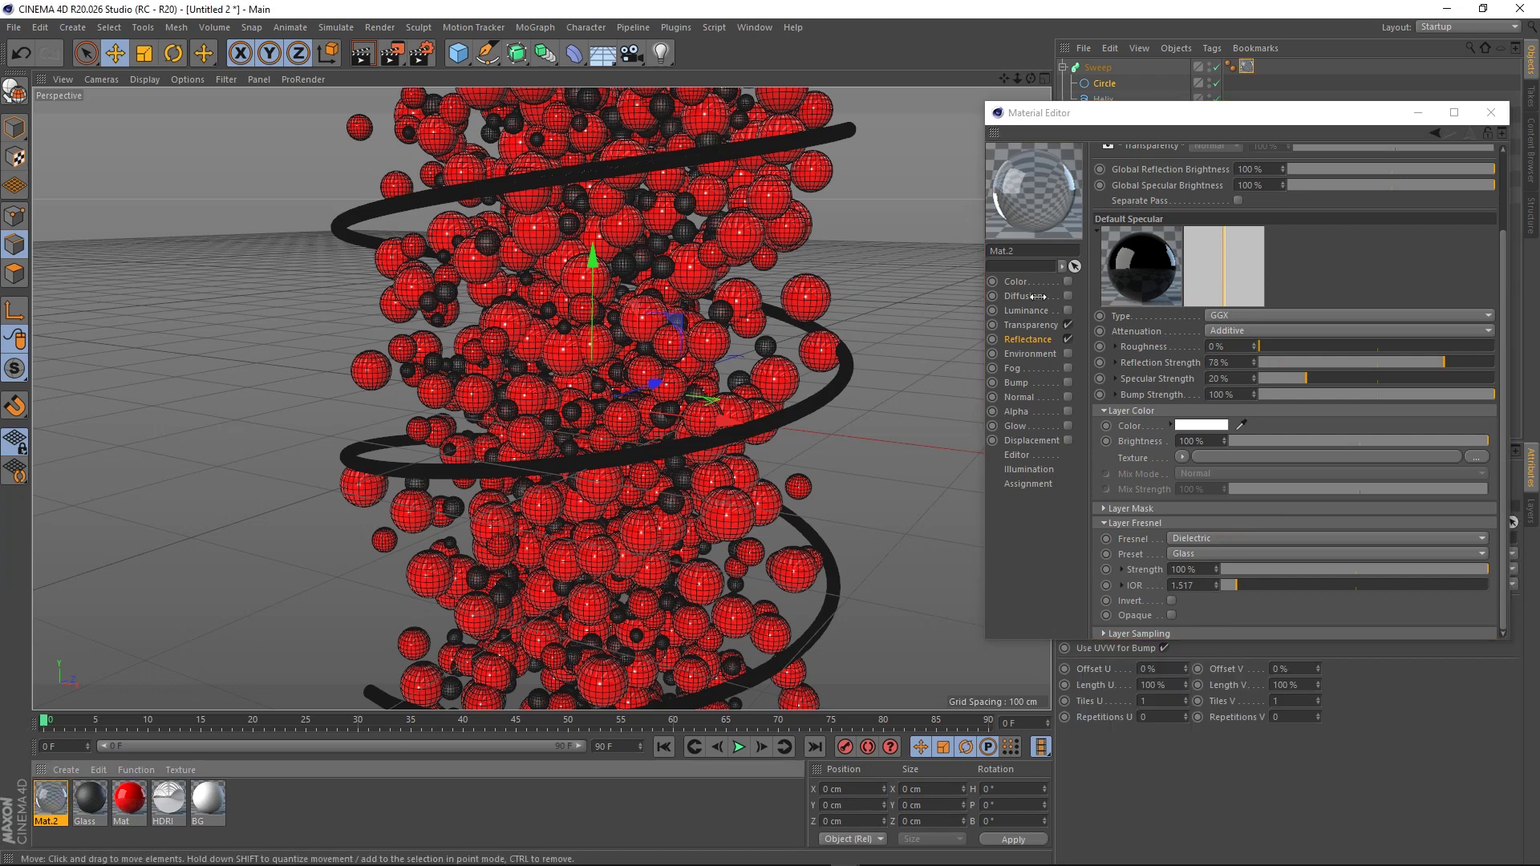
left_click(1417, 112)
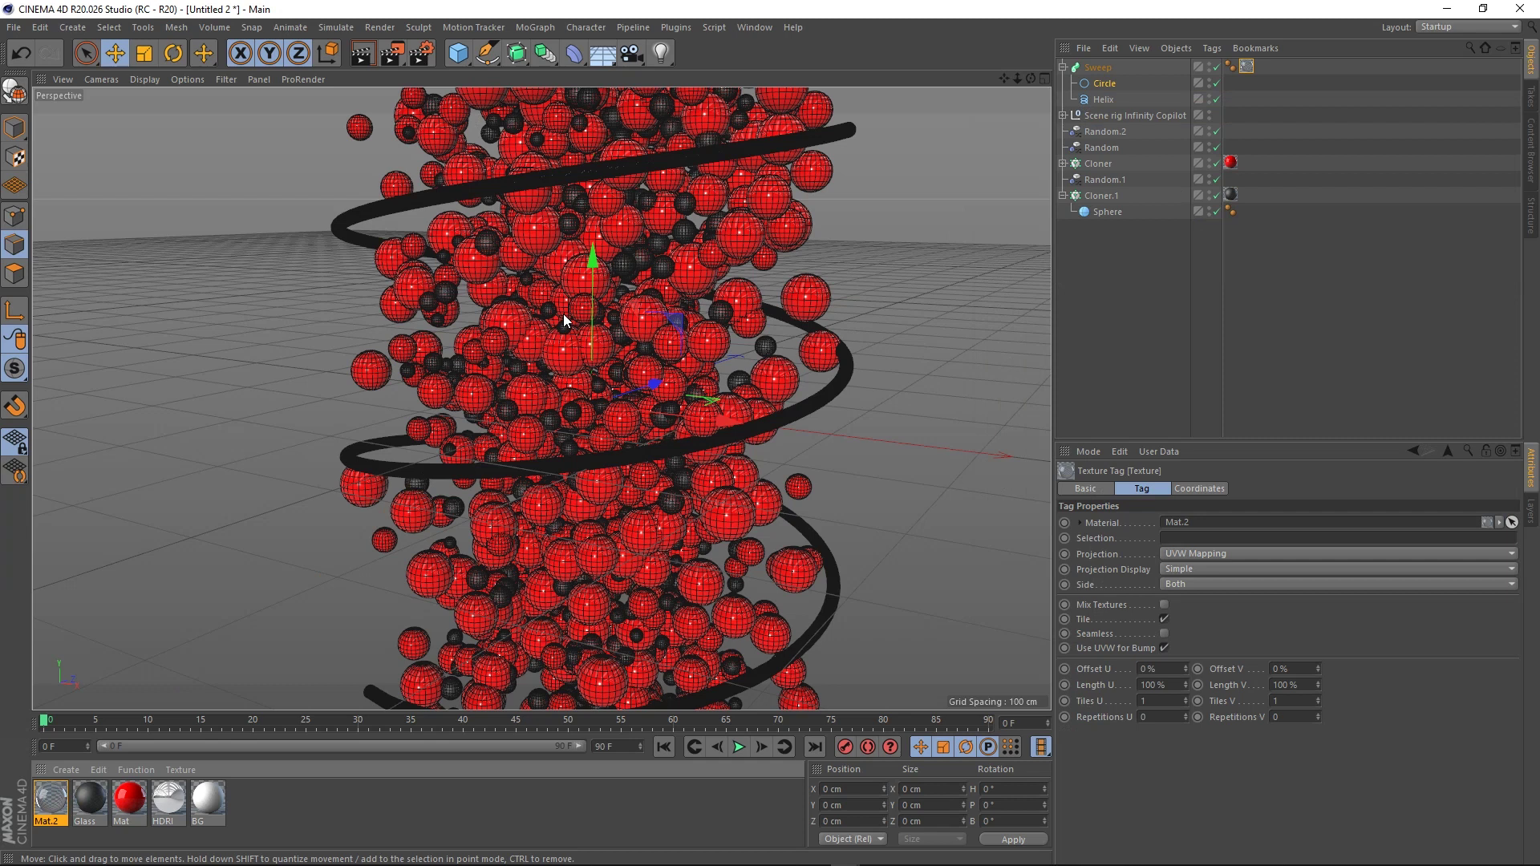
Preview the scene with an interactive render region enlarged to cover the sphere column and the swept helix
key("alt+r")
left_click_drag(661, 255, 655, 90)
left_click_drag(651, 555, 653, 709)
left_click_drag(401, 401, 288, 399)
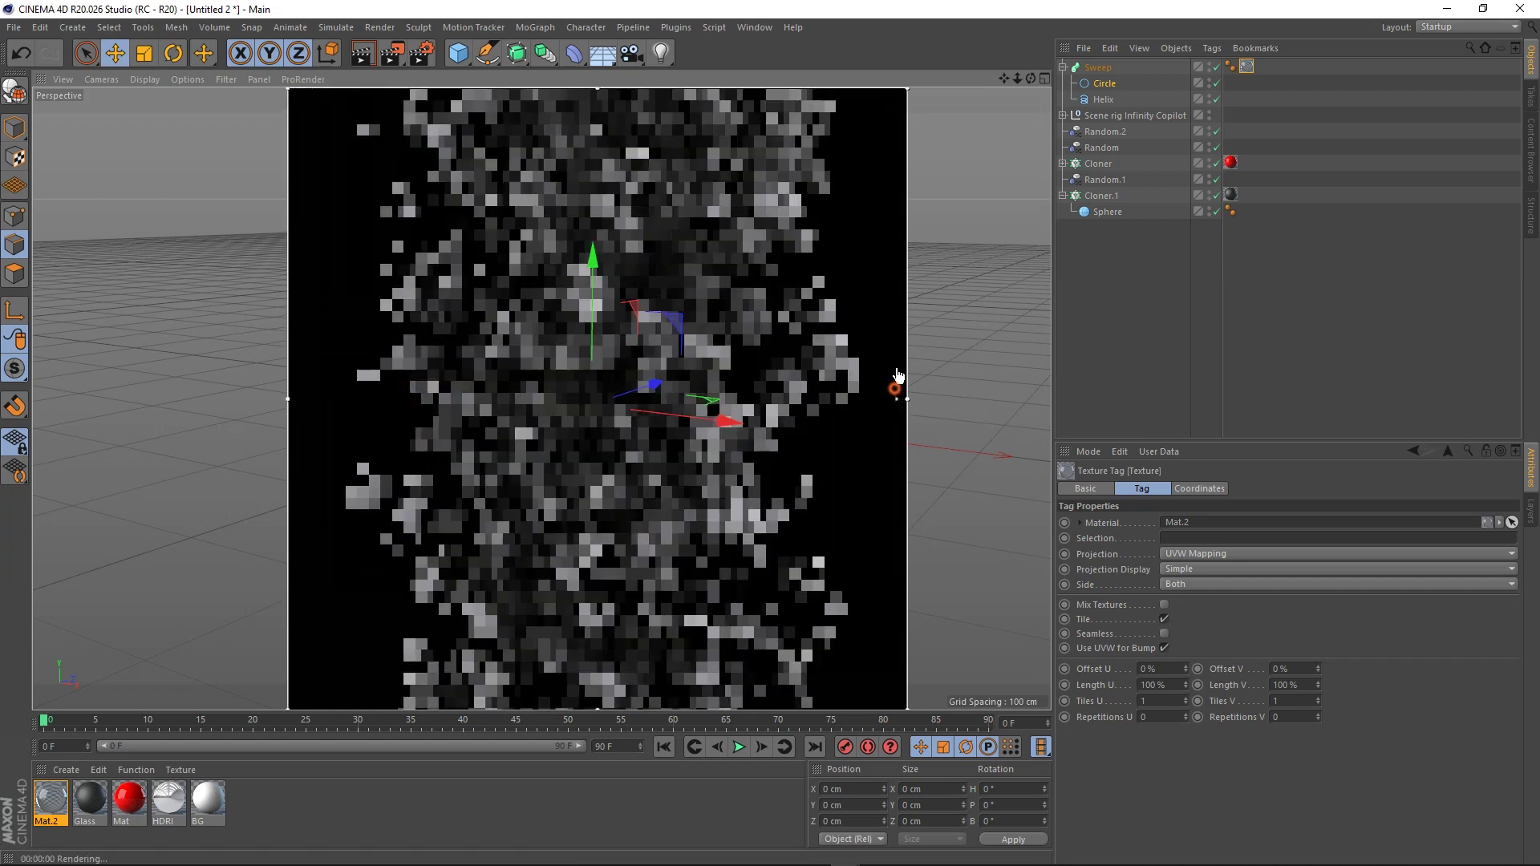